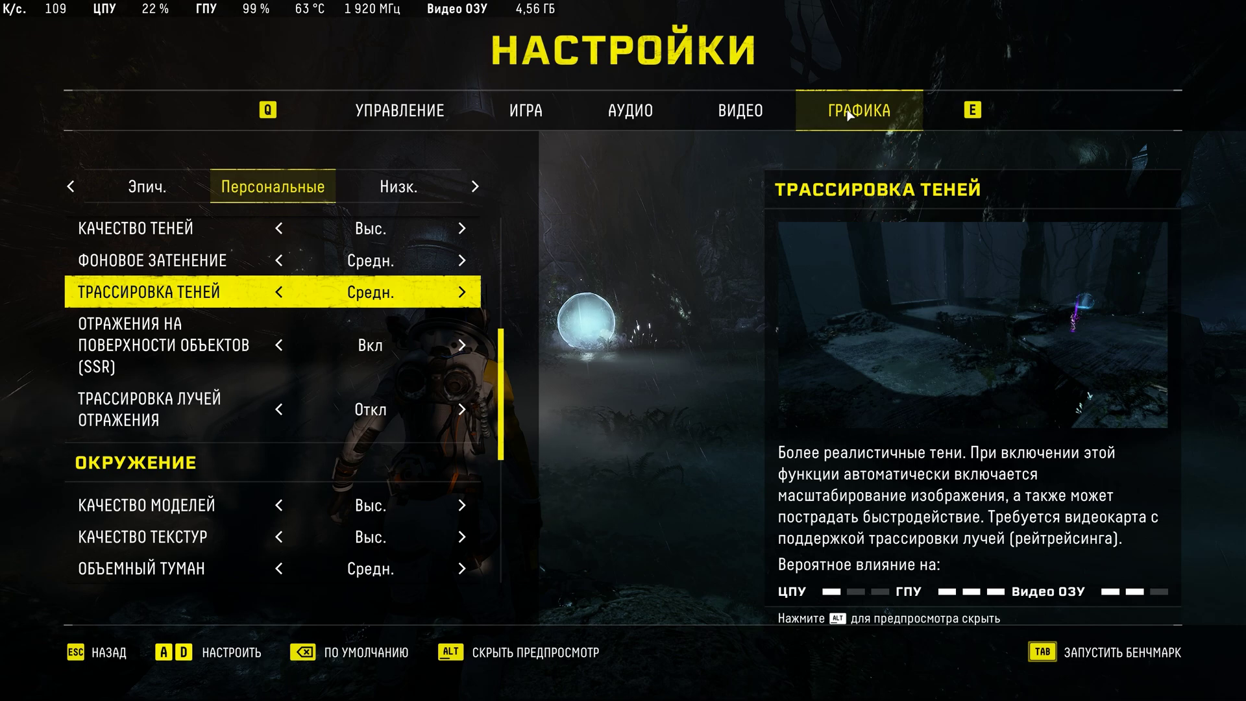
Set ray-traced reflections (Трассировка лучей отражения) to Средн. in the graphics settings
key("Down")
key("Down")
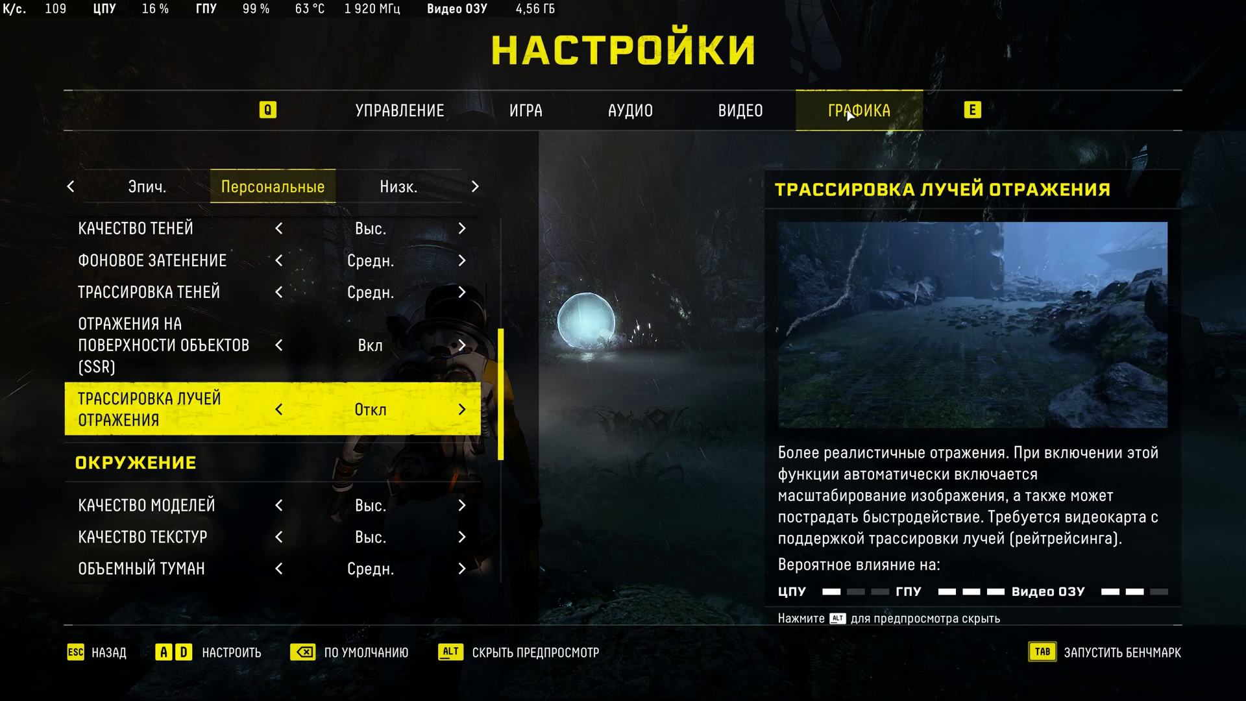
key("Right")
key("Right")
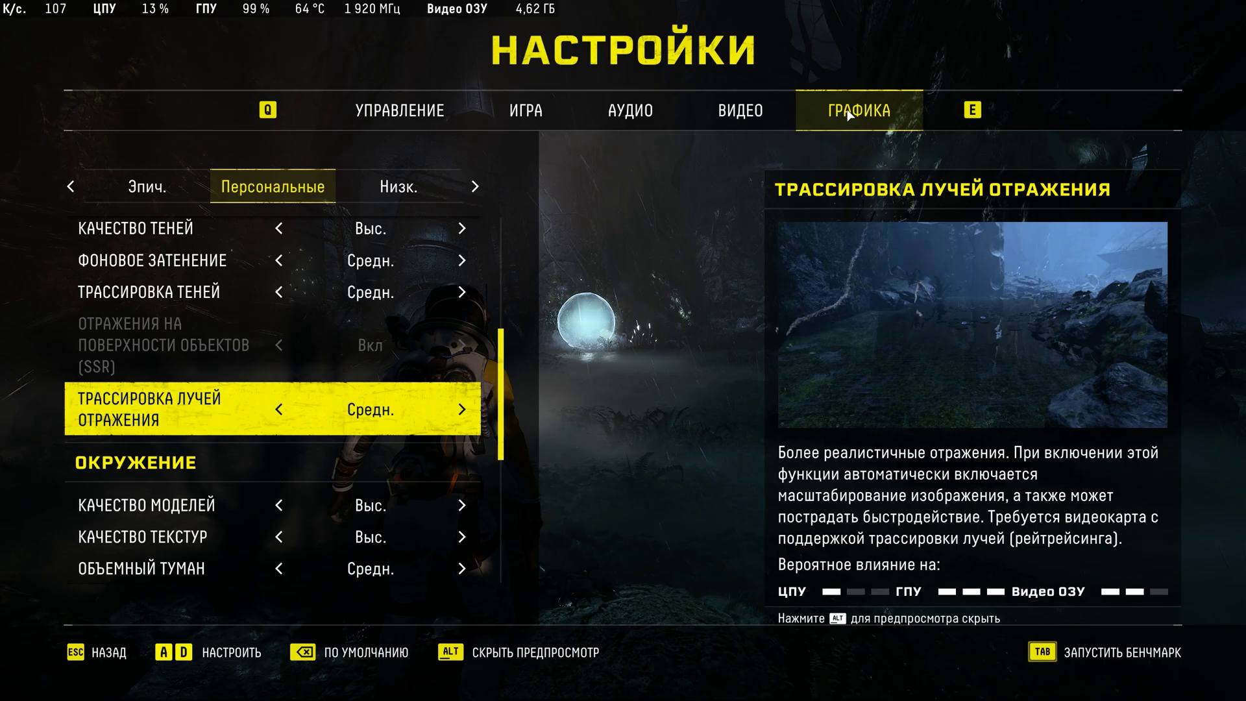
key("Right")
key("Return")
key("Left")
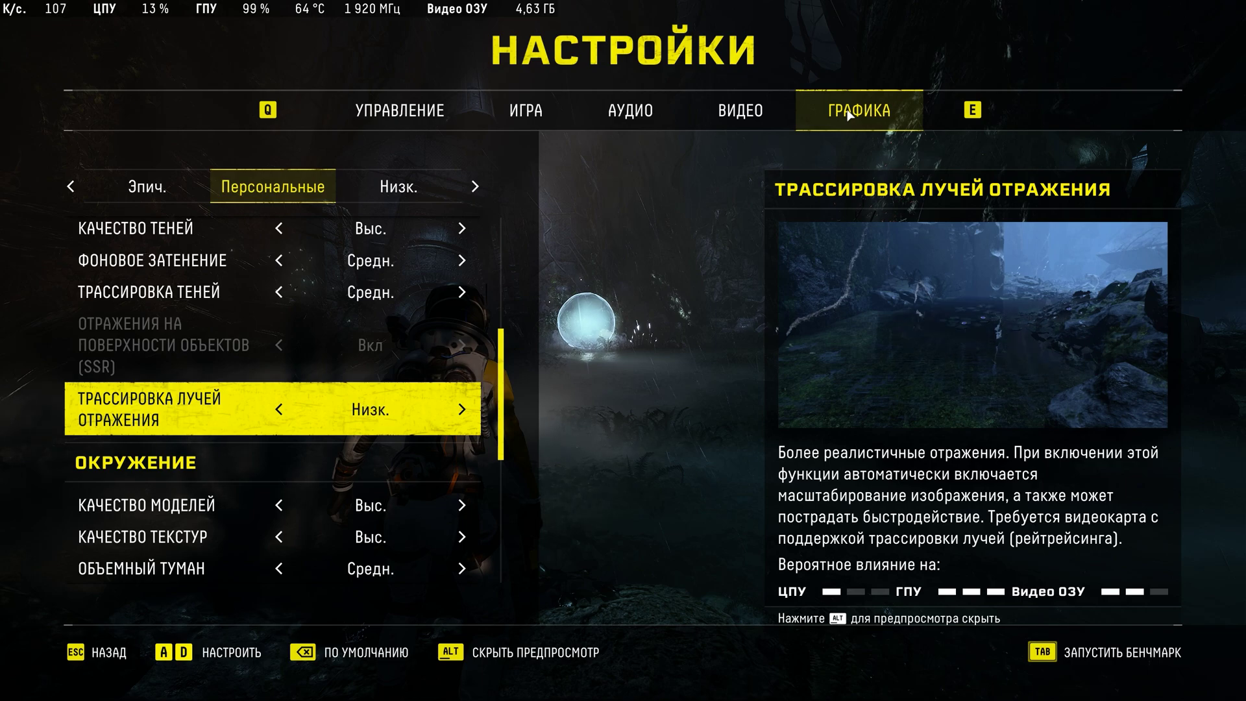
key("Right")
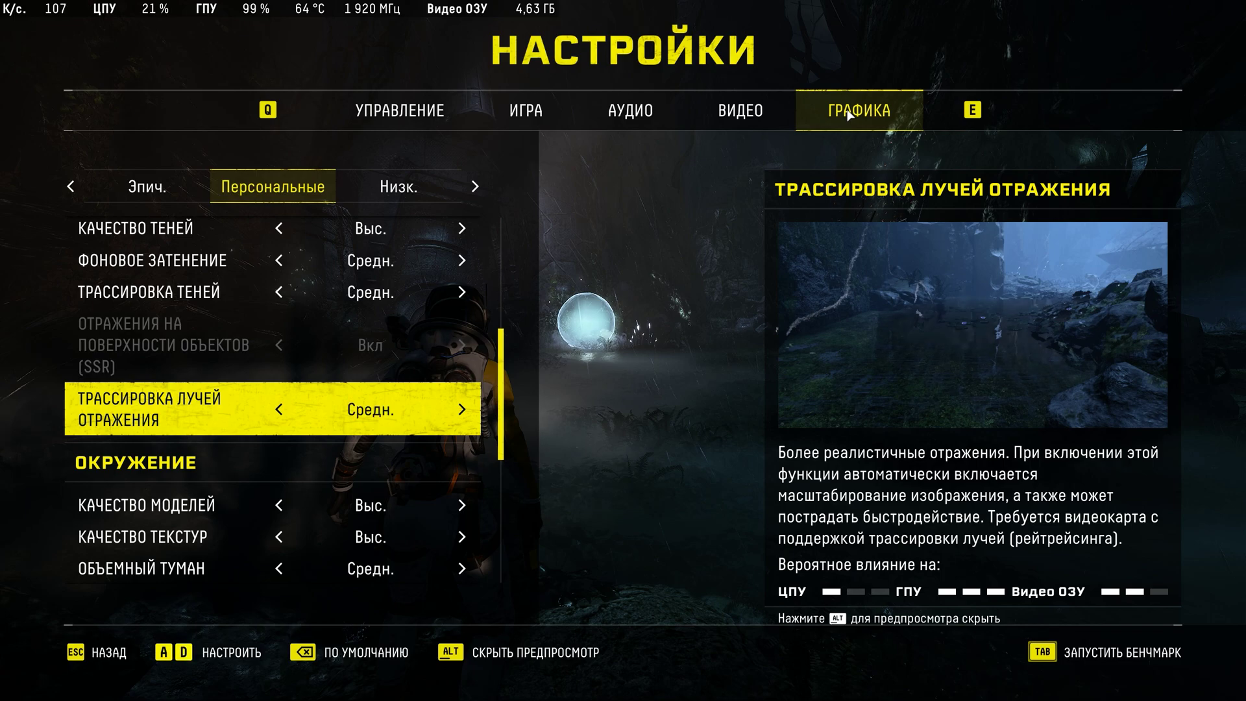
key("Left")
key("Right")
Review the remaining graphics settings, including environment quality, lighting, vertical sync, frame limit and DLSS mode
key("Up")
key("Up")
key("Up")
key("Up")
key("Up")
key("Up")
key("Up")
key("Up")
key("Up")
key("Up")
key("Up")
key("Up")
key("Up")
key("Up")
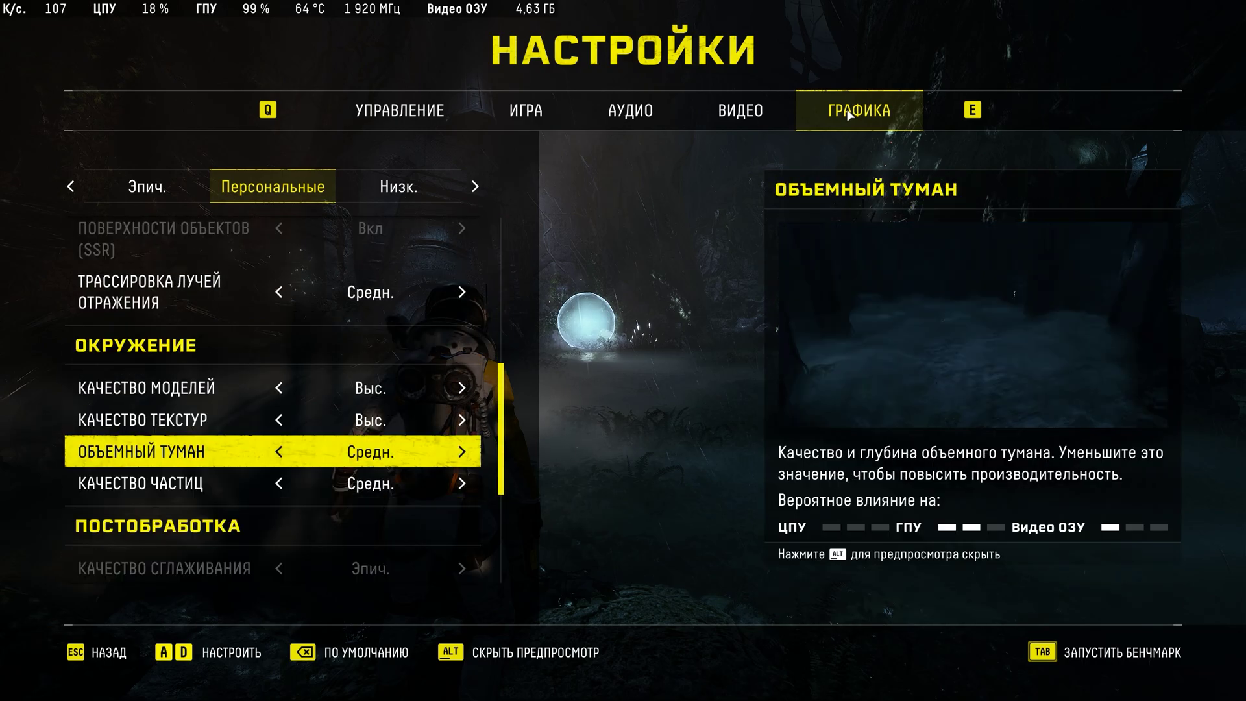
key("Up")
key("Up")
key("Up")
key("Up")
key("Up")
key("Up")
key("Up")
key("Up")
key("Up")
key("Up")
key("Up")
key("Up")
key("Up")
key("Up")
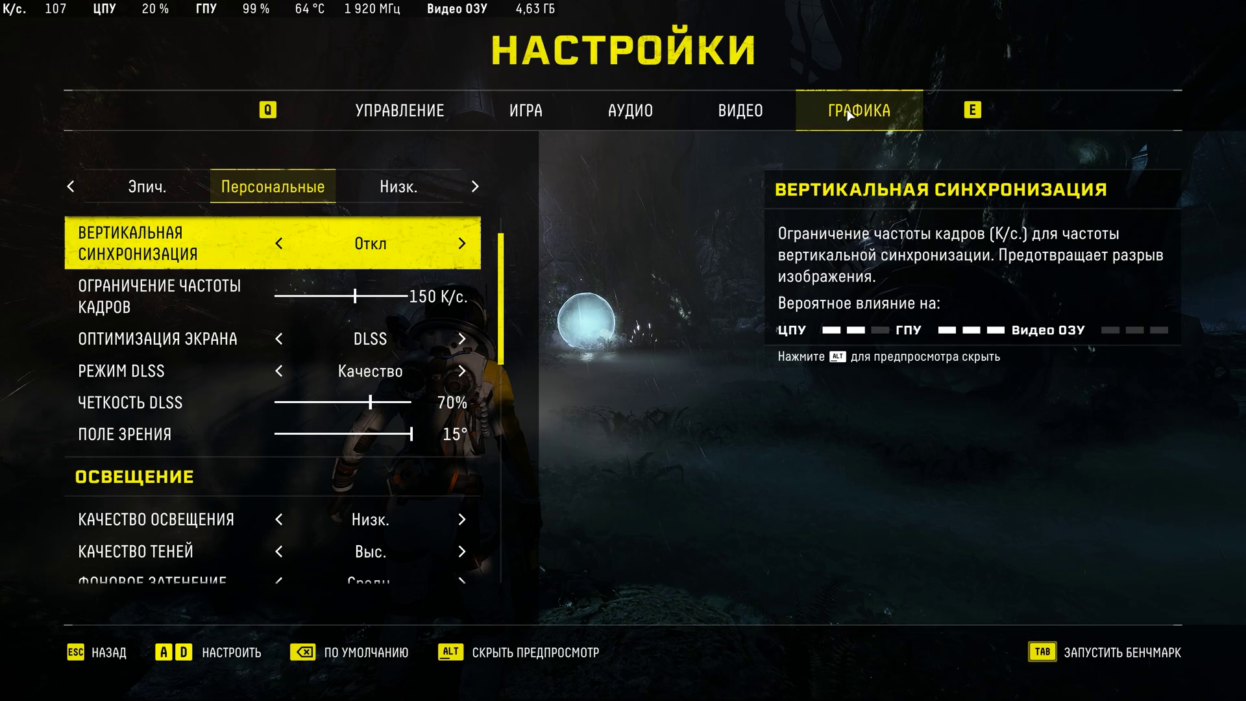
key("Down")
key("Down")
key("Down")
key("Down")
key("Down")
key("Down")
key("Down")
key("Down")
key("Down")
key("Down")
key("Down")
key("Down")
key("Down")
key("Down")
key("Down")
key("Down")
key("Down")
key("Down")
key("Down")
key("Down")
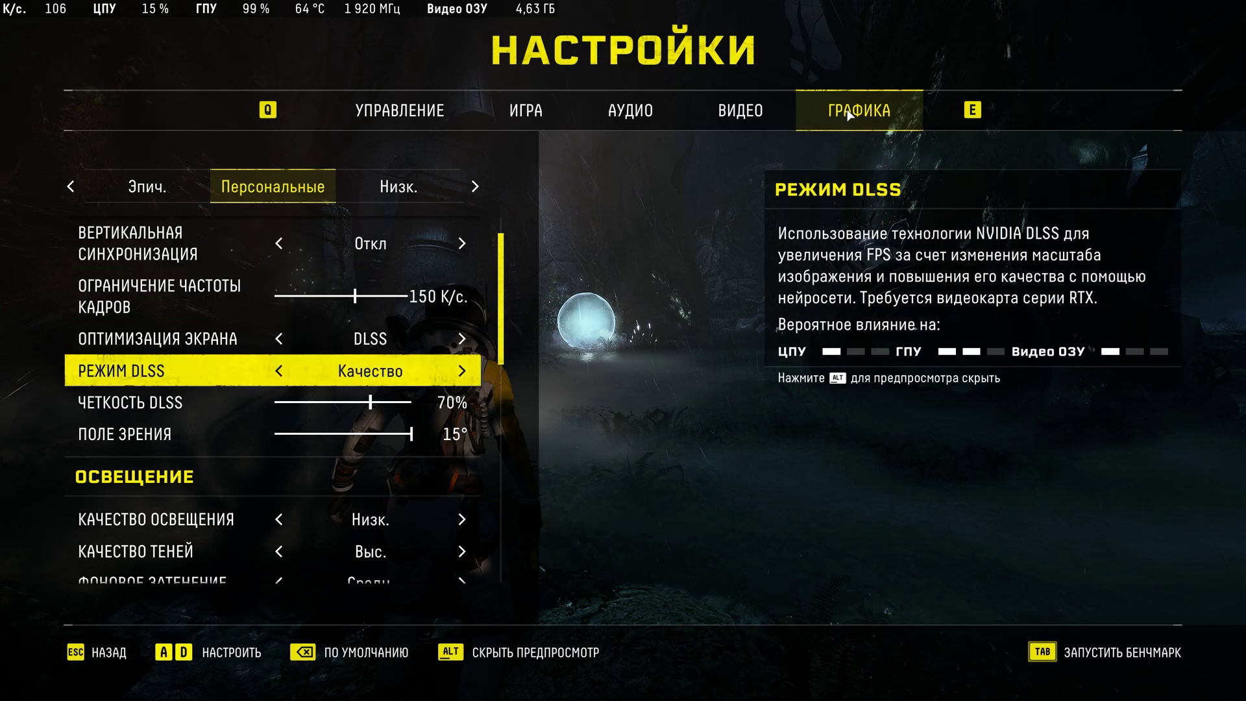
key("Up")
key("Up")
key("Up")
key("Up")
key("Up")
key("Up")
key("Up")
key("Up")
key("Up")
key("Up")
key("Up")
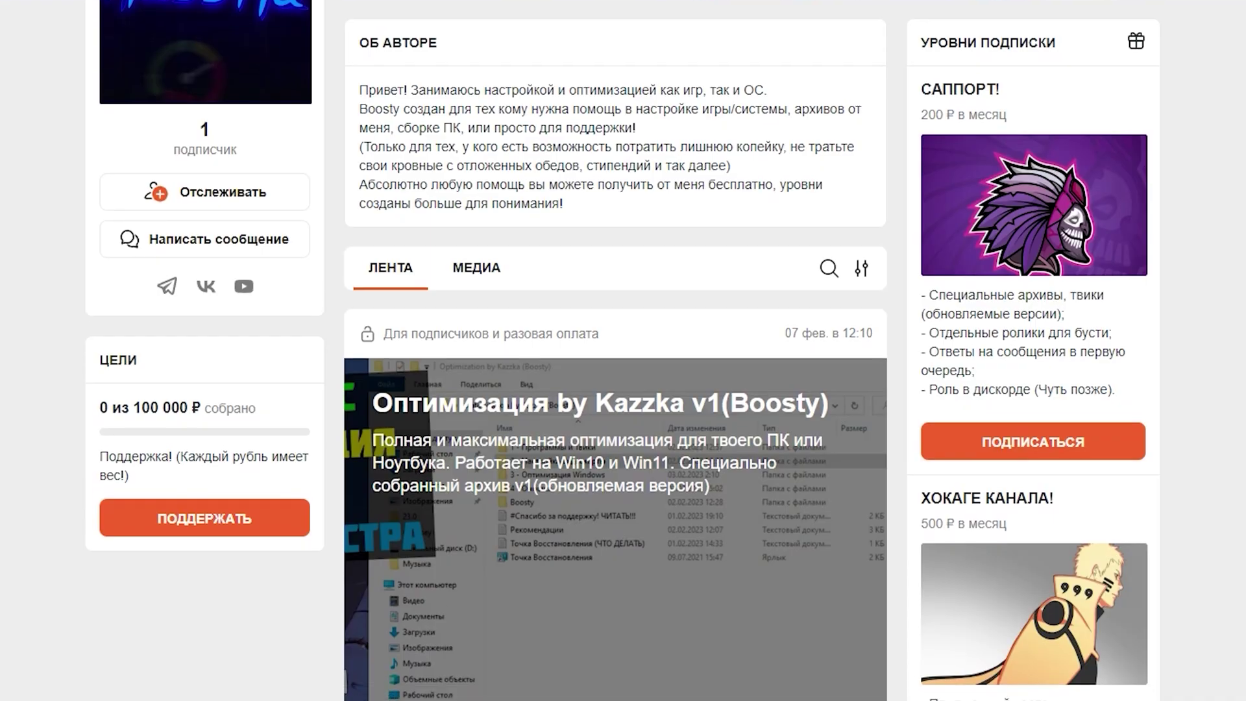
scroll(623, 350, "down", 3)
scroll(623, 351, "down", 3)
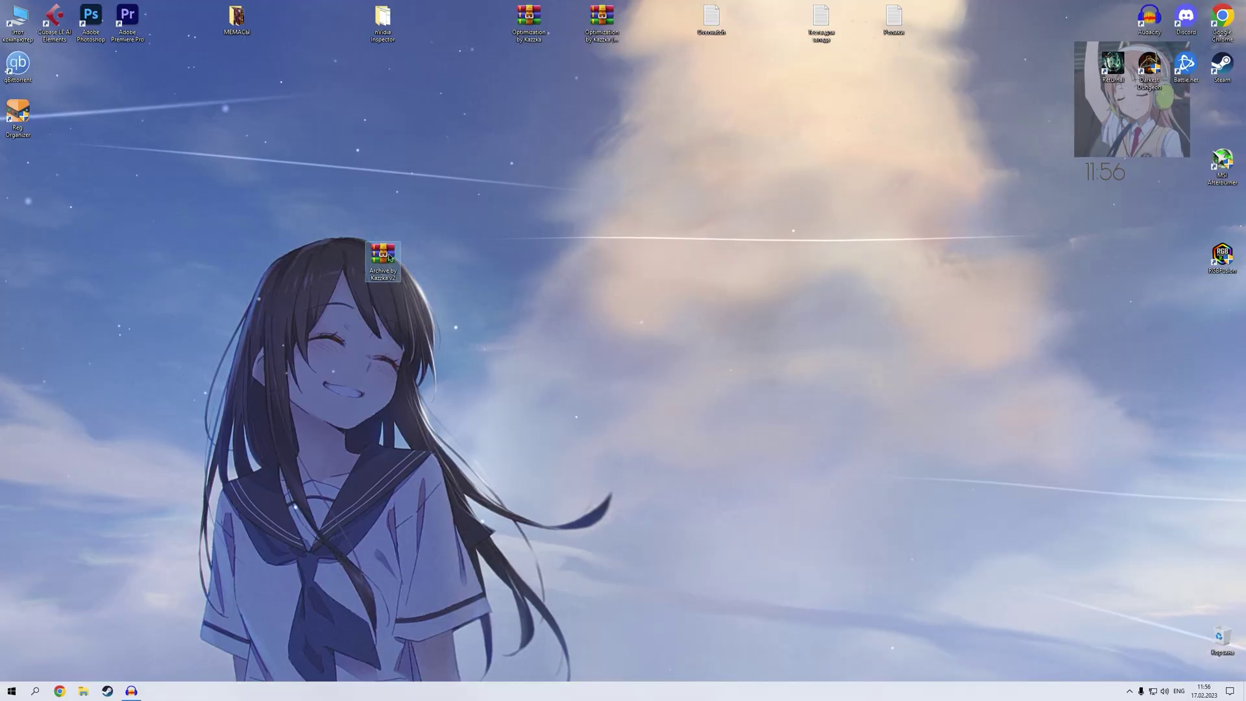
Extract the Archive by Kazzka v2 folder from its zip archive to the desktop and open it
double_click(383, 259)
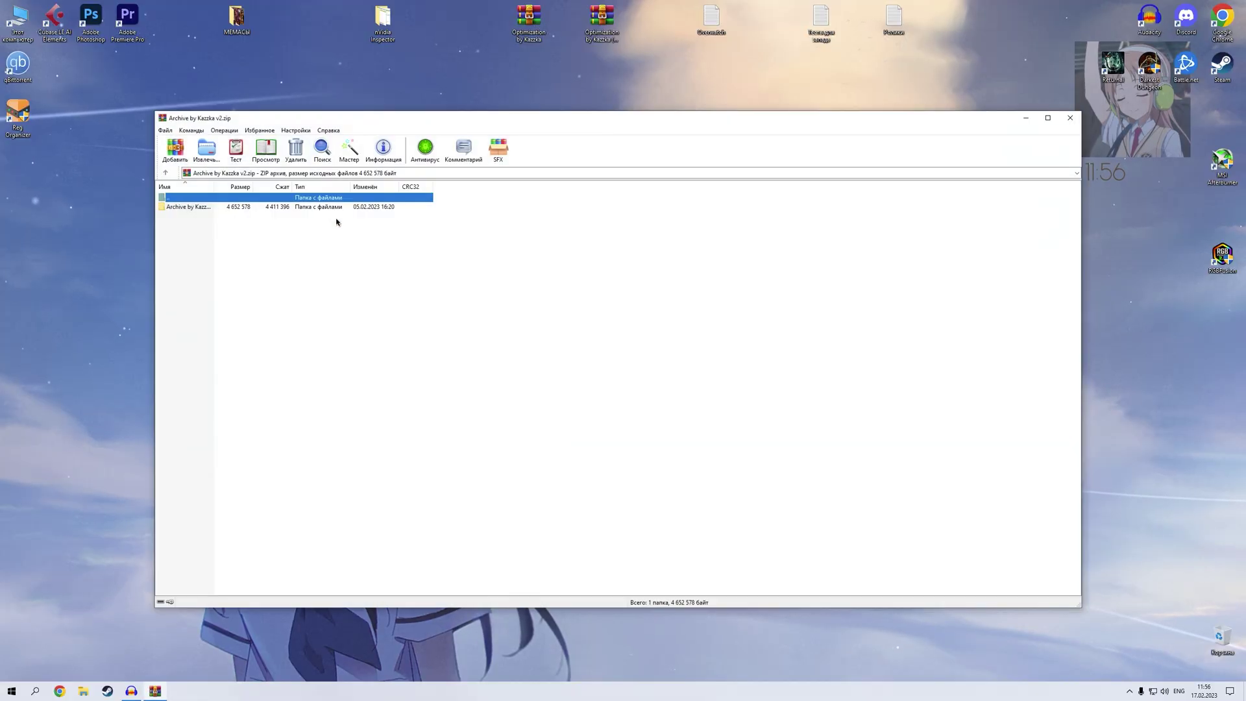
left_click(1069, 126)
left_click_drag(1149, 208, 792, 215)
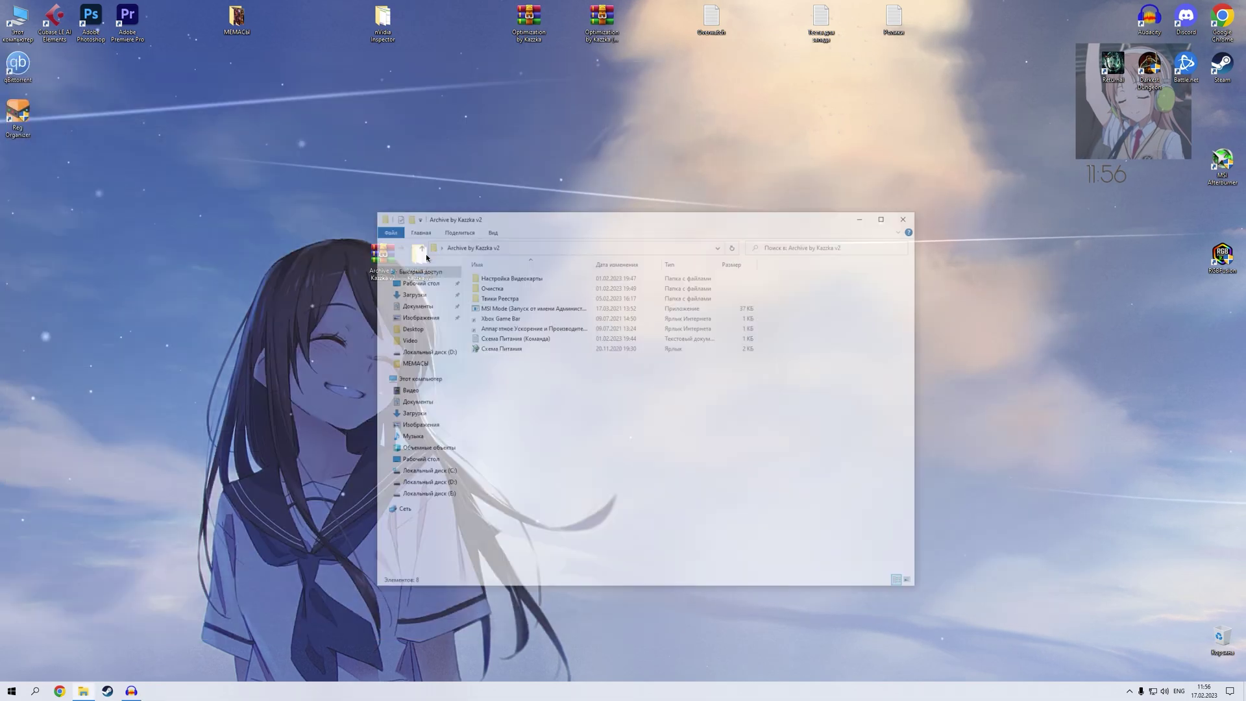
Examine the archive's contents, from the Настройка Видеокарты, Очистка and Твики Реестра folders to MSI Mode and the power scheme files
left_click_drag(840, 149, 568, 193)
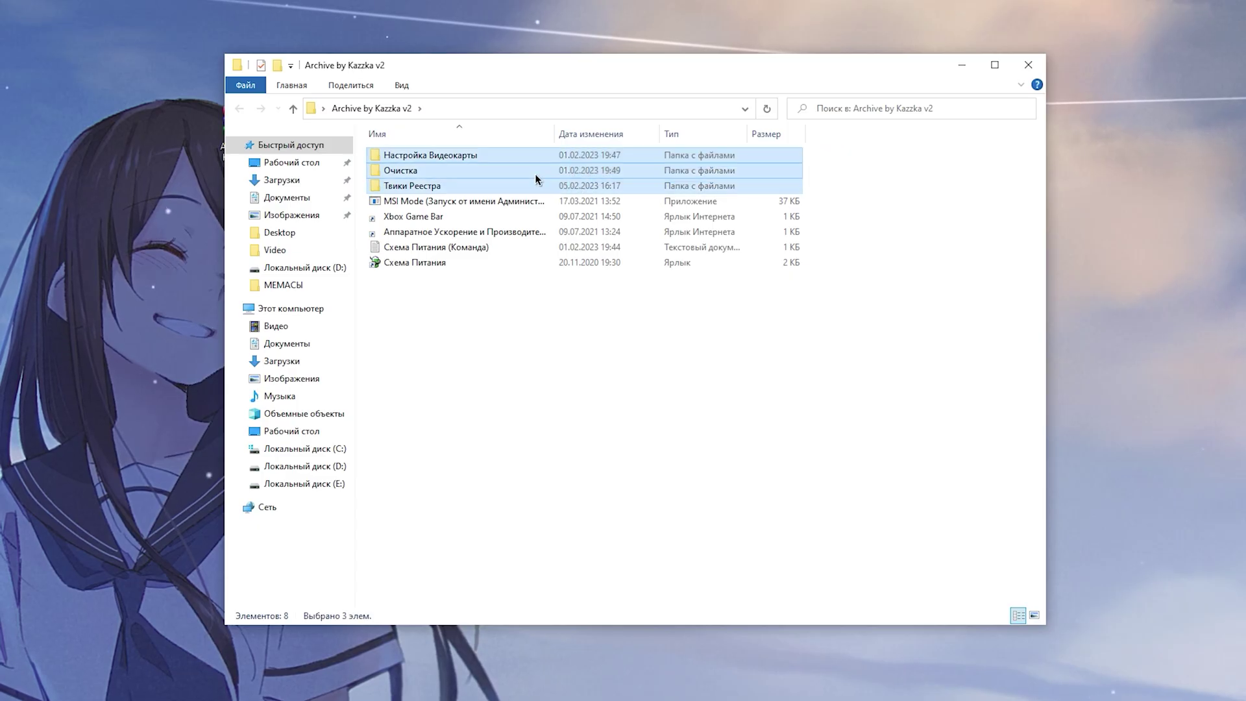
left_click(434, 158)
left_click(428, 170)
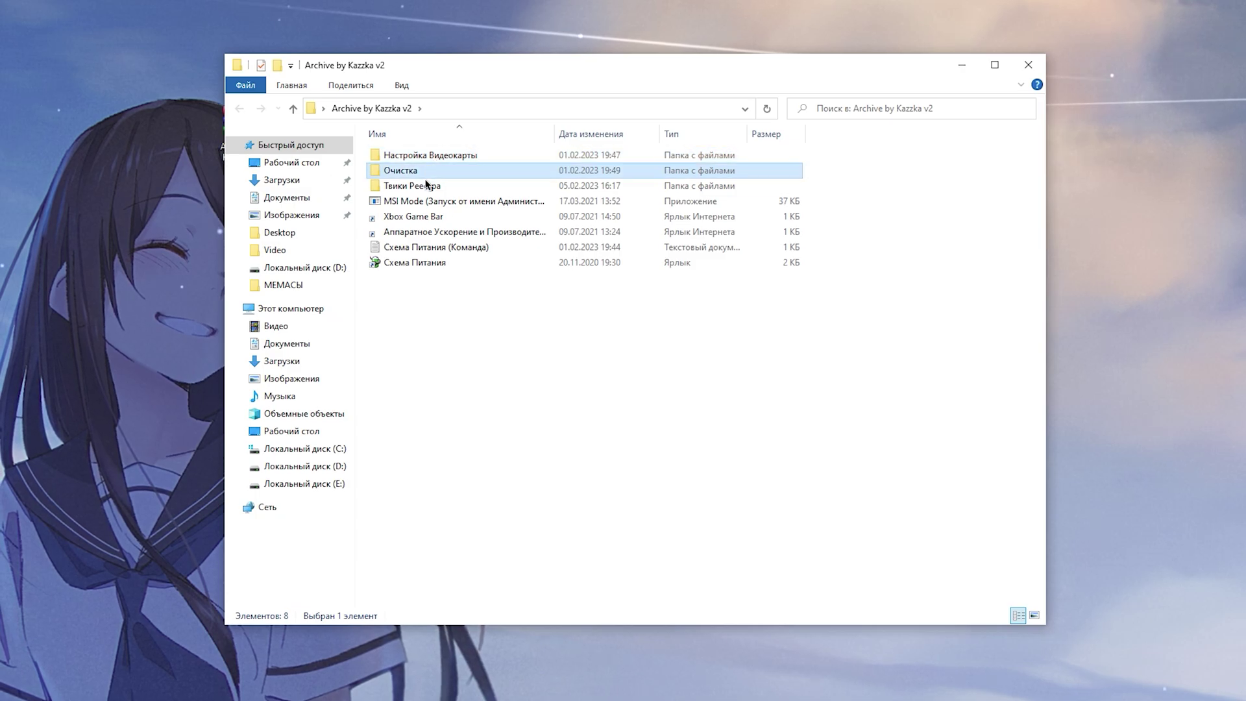
left_click(420, 187)
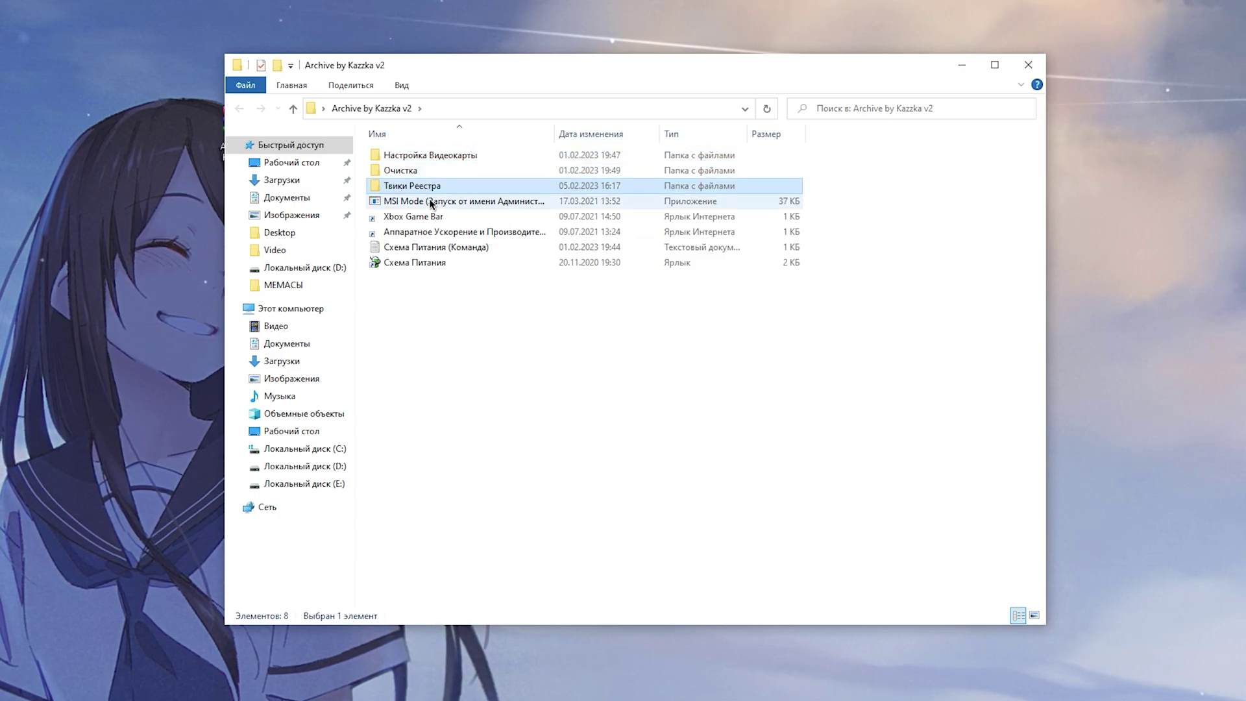
left_click(431, 203)
left_click(450, 247)
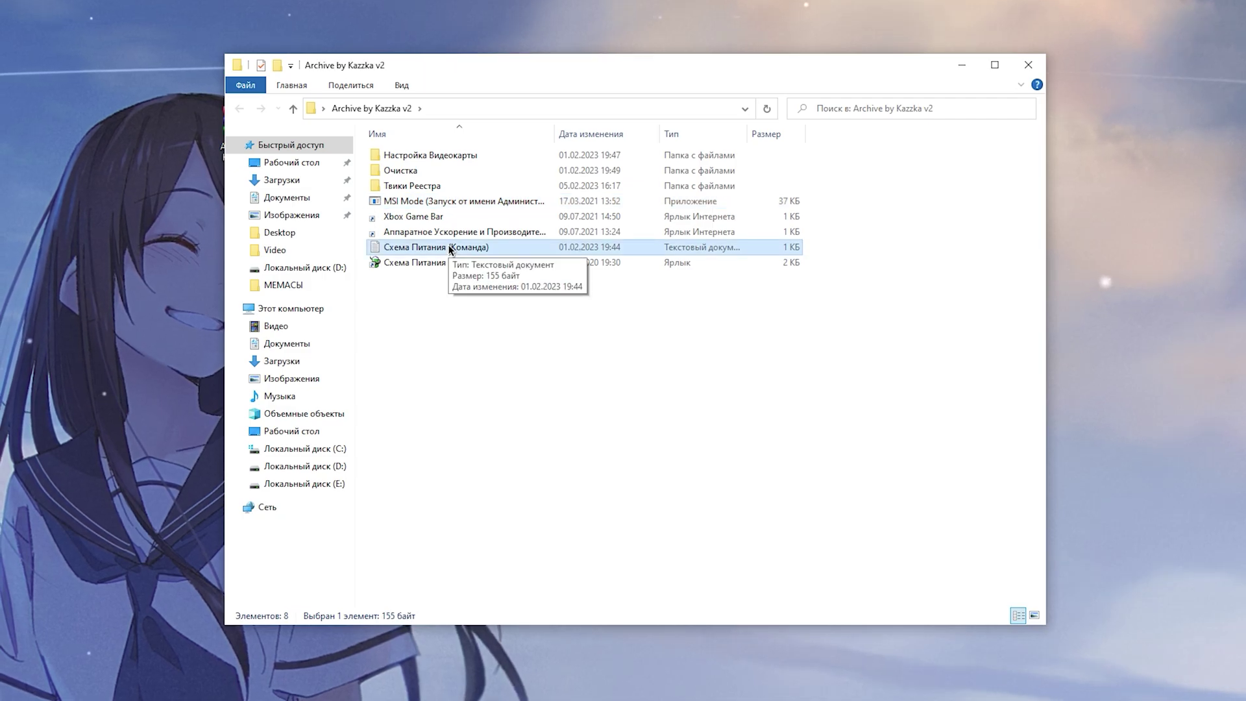
Open the text document Схема Питания (Команда) and copy its powercfg -duplicatescheme command line
double_click(449, 244)
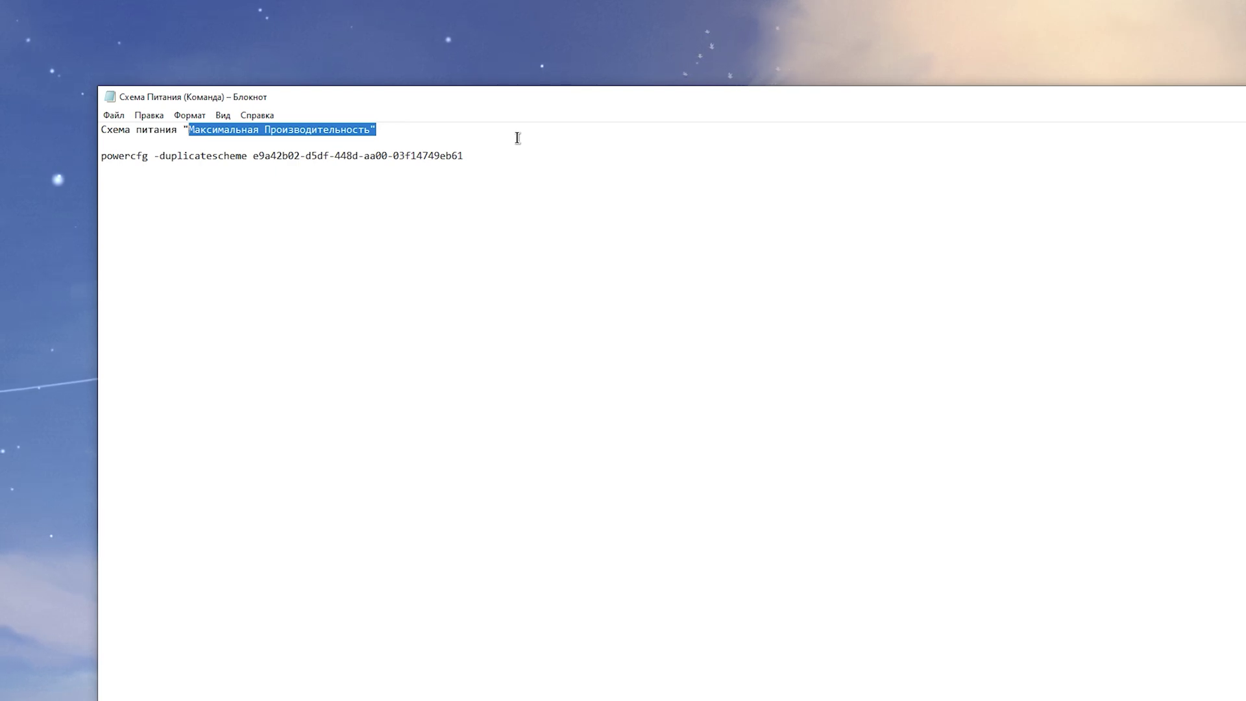
left_click_drag(525, 160, 32, 148)
right_click(243, 160)
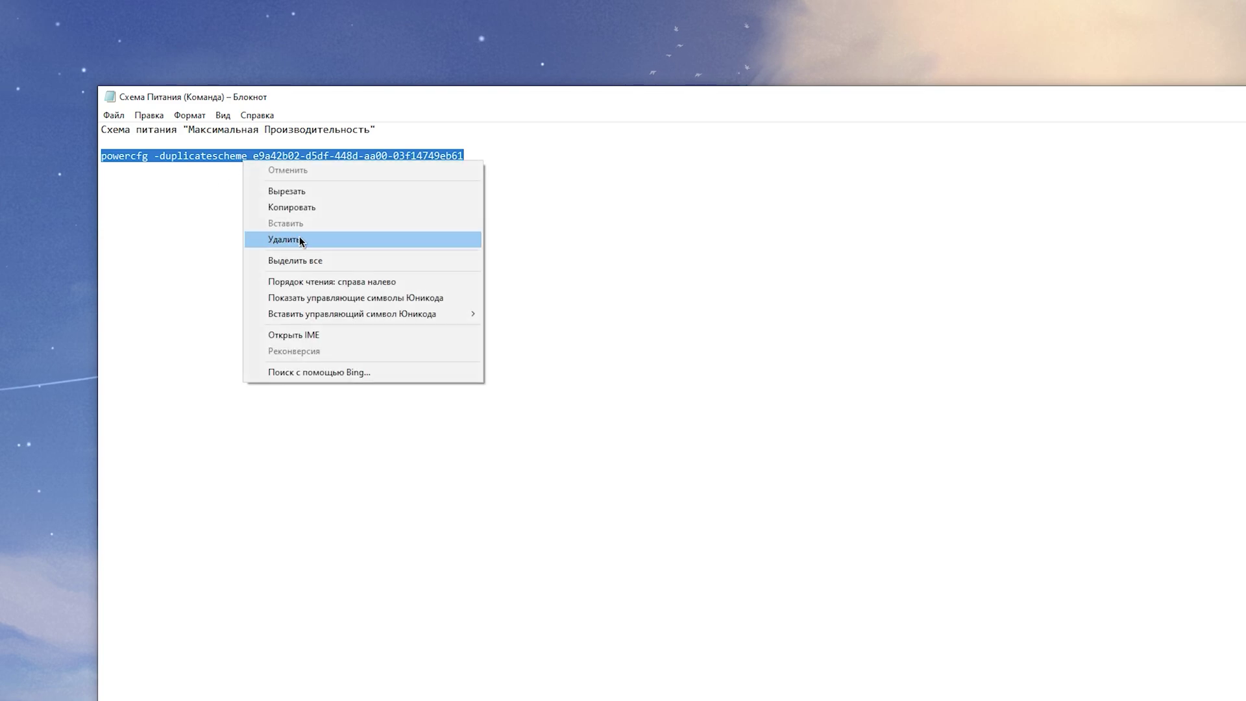
left_click(334, 203)
Run powercfg -duplicatescheme e9a42b02-d5df-448d-aa00-03f14749eb61 in Windows PowerShell as administrator and close the console
key("super+x")
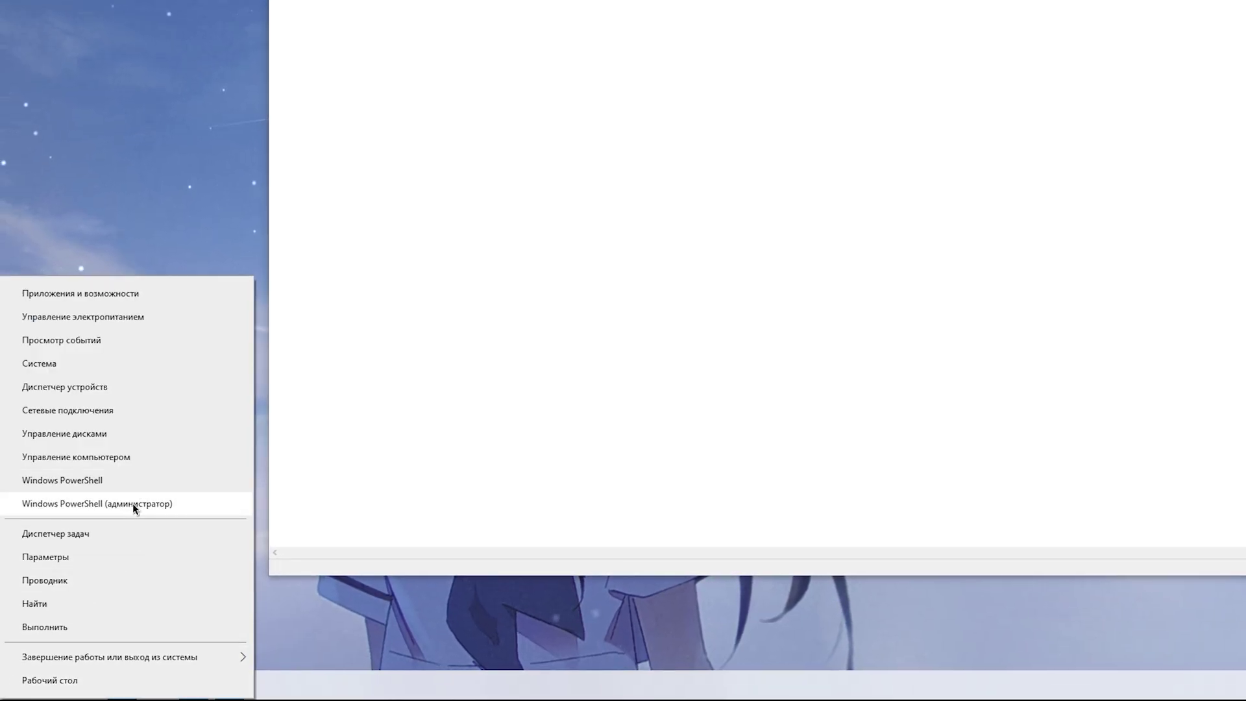
left_click(132, 504)
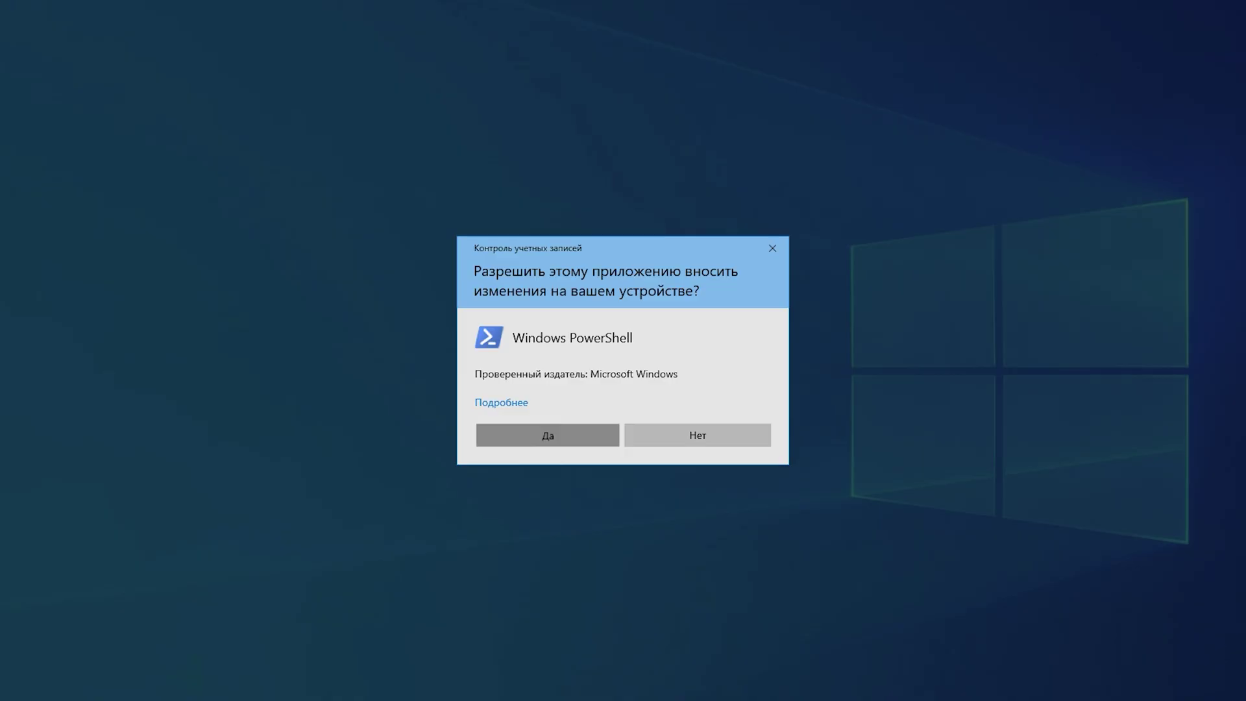
left_click(548, 433)
key("ctrl+v")
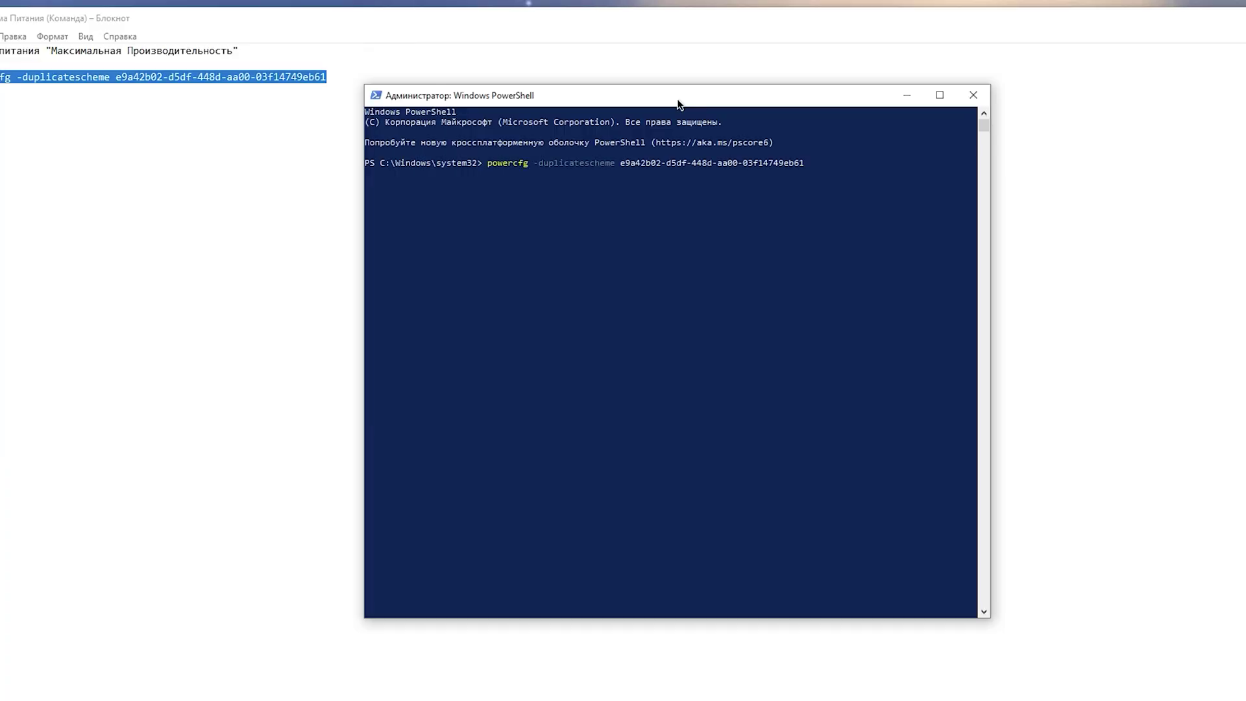
key("Return")
left_click(1000, 100)
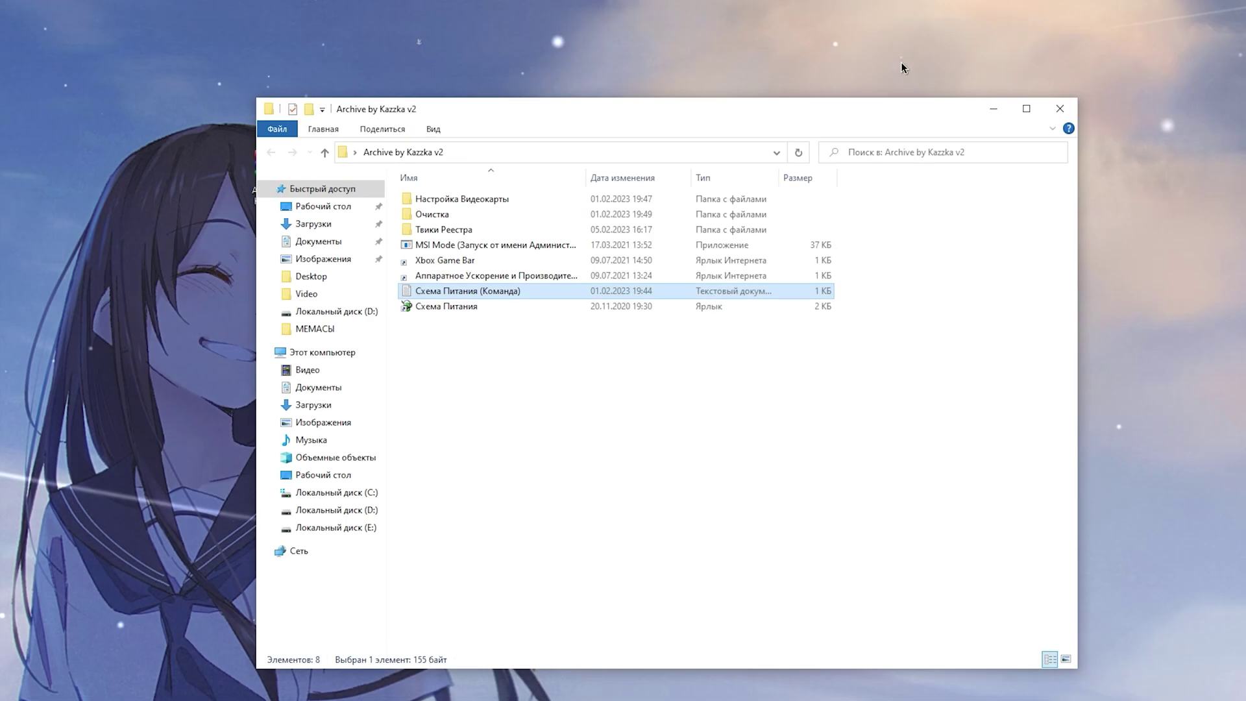
Open the Схема Питания shortcut and select the Максимальная производительность plan among the additional power schemes
double_click(488, 307)
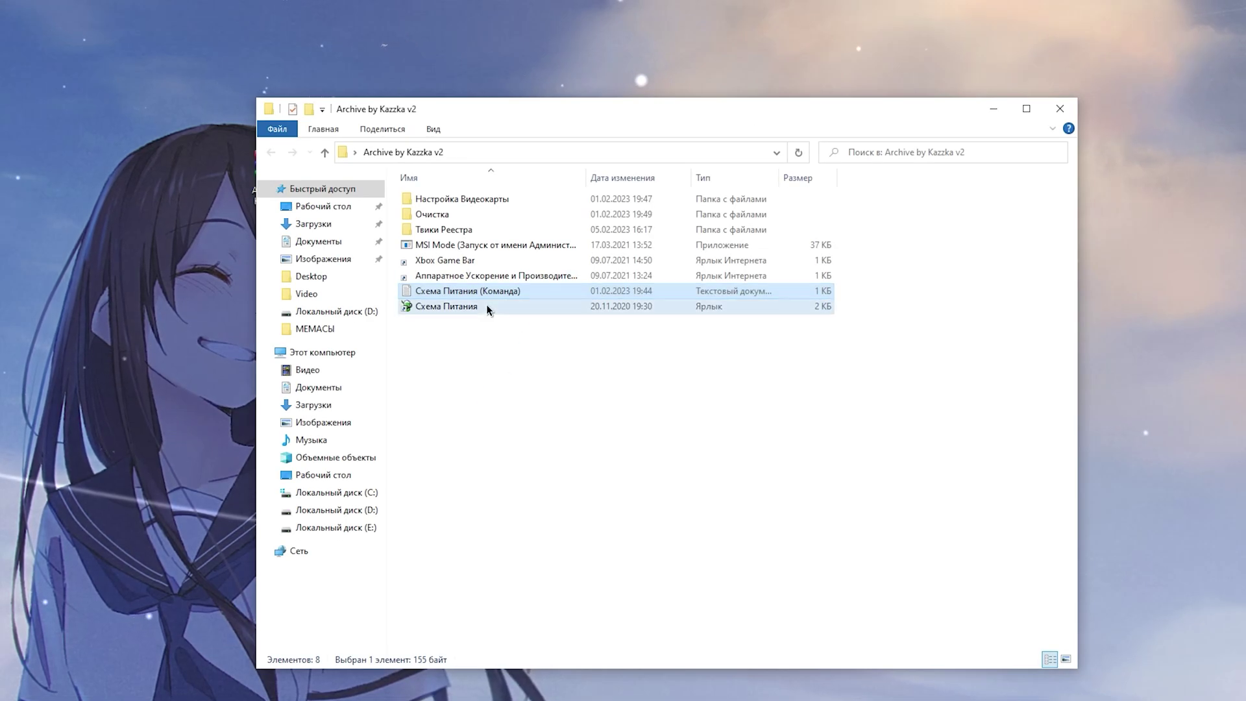
left_click(376, 309)
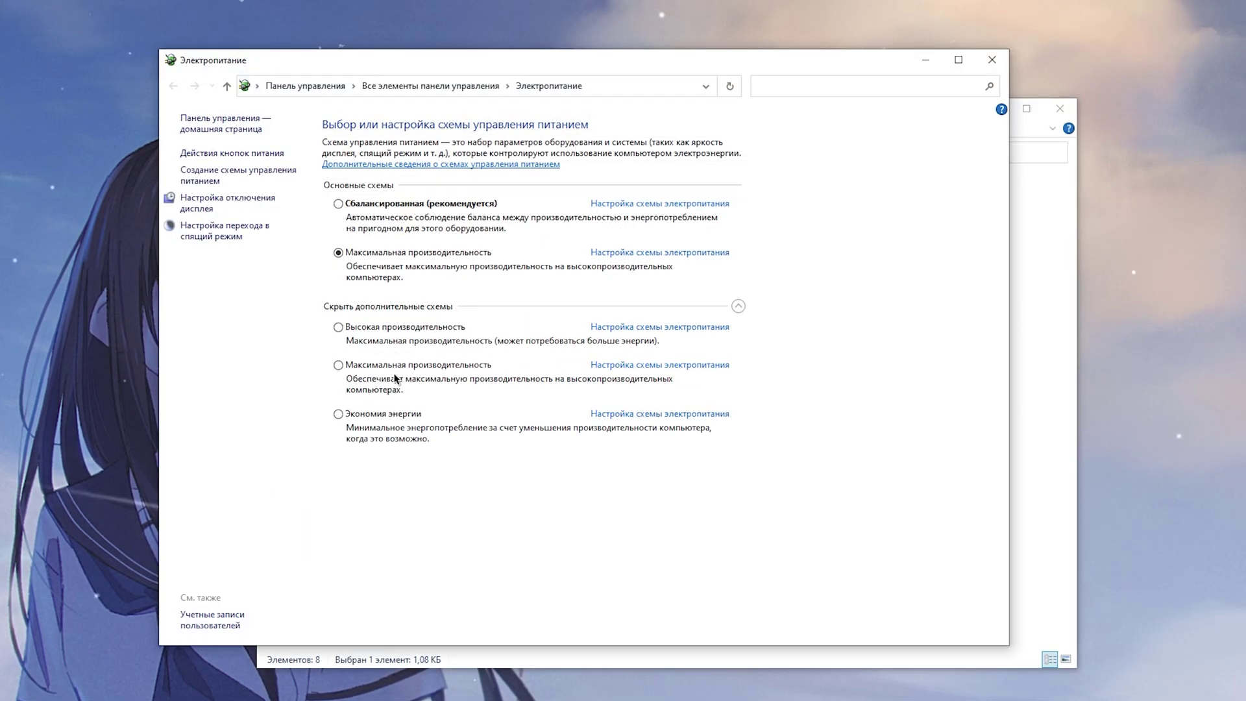
left_click(391, 364)
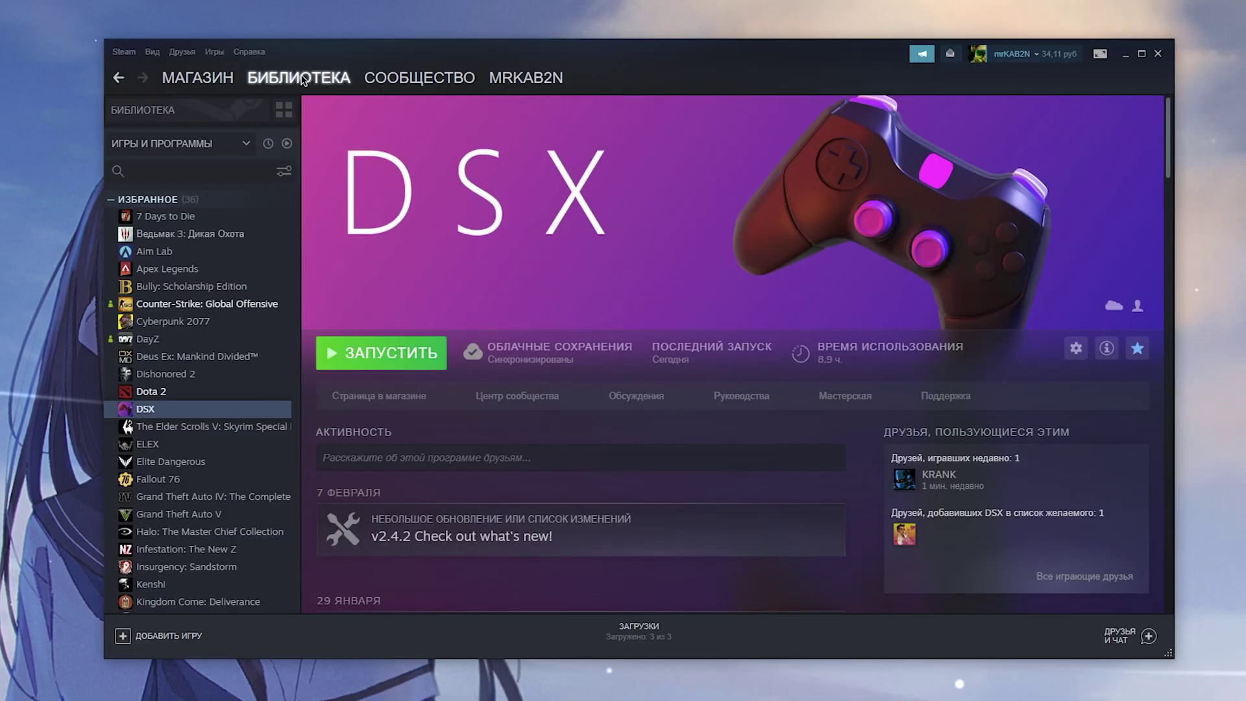
In the Steam library, open the properties of Dota 2 and show its local files section
left_click(172, 391)
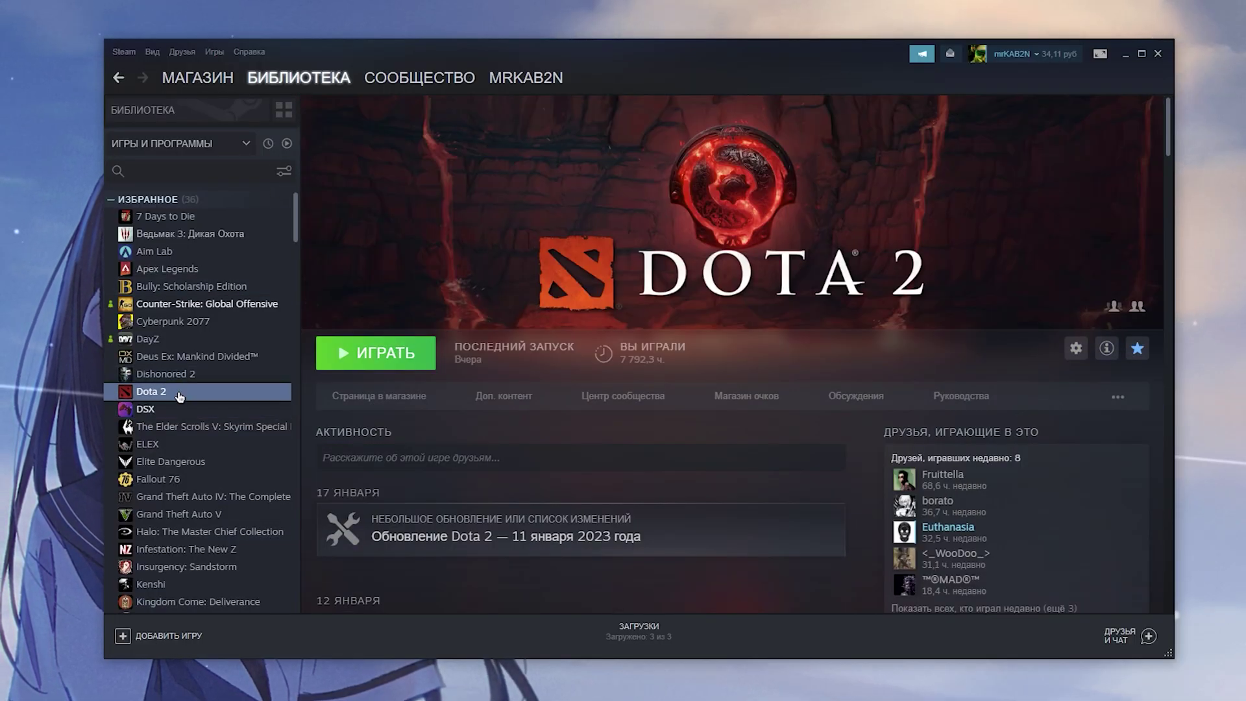
right_click(172, 391)
left_click(278, 476)
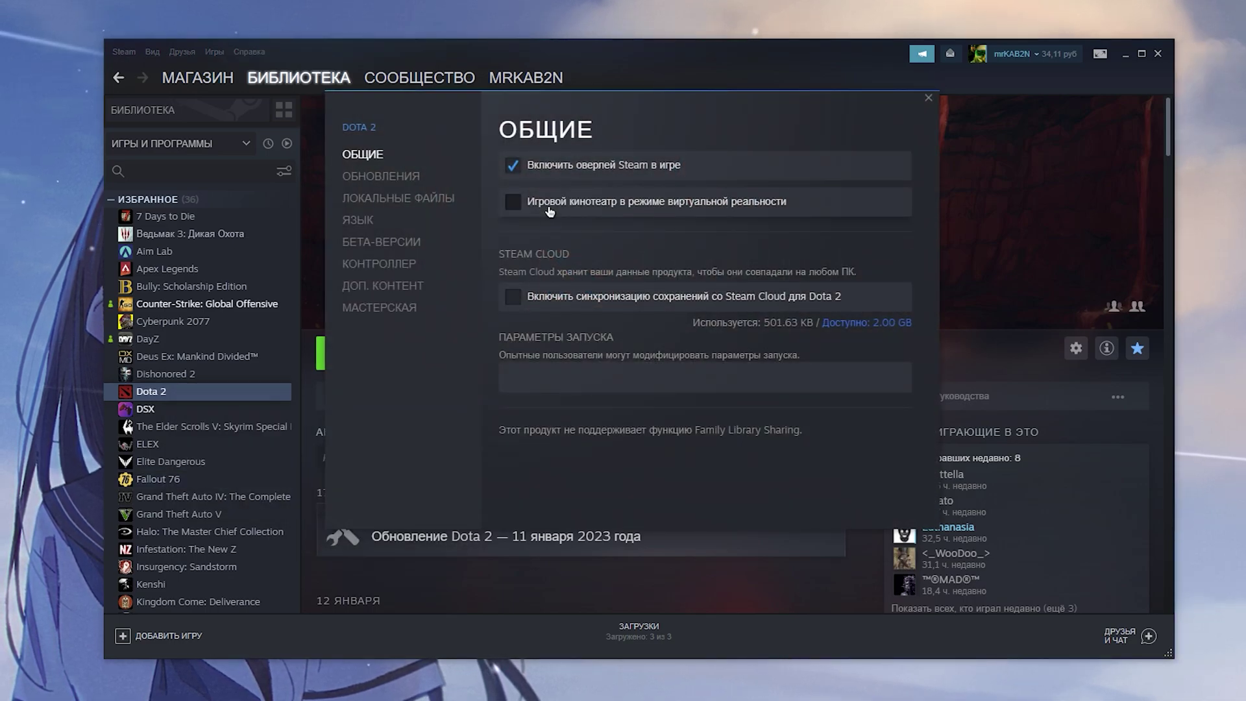
left_click(398, 198)
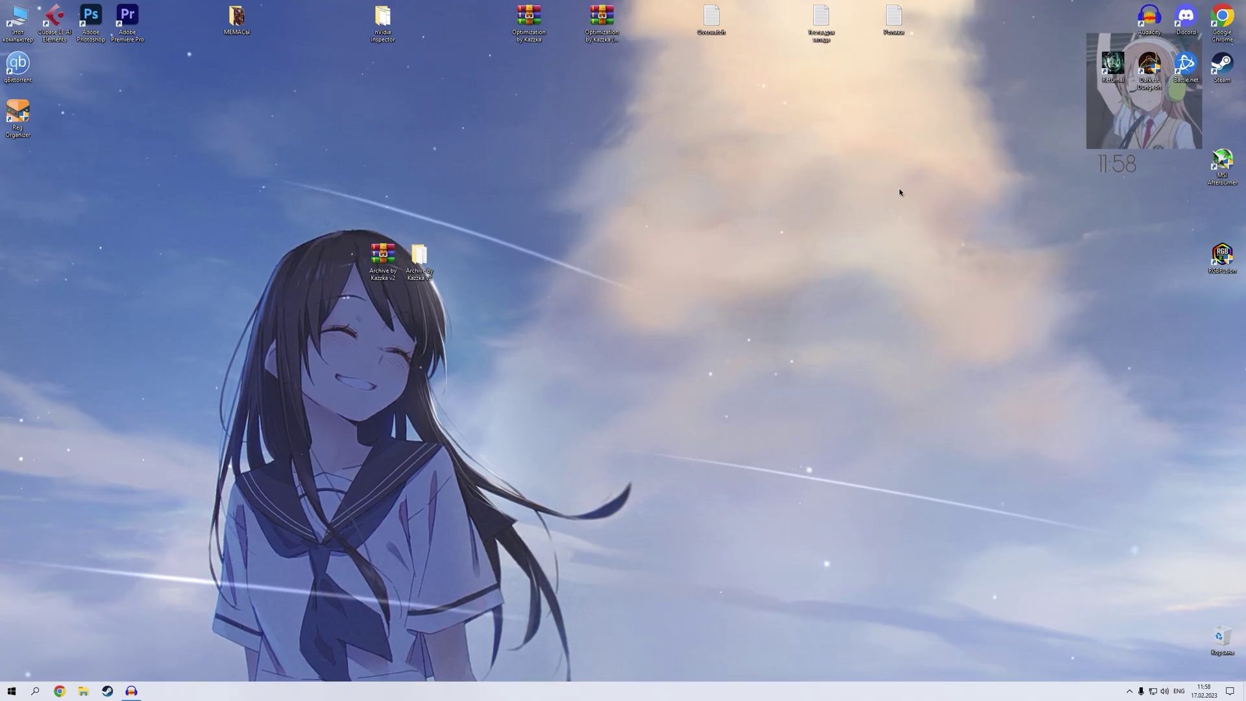
Open the file location of the Returnal desktop shortcut and select the Returnal application
right_click(1115, 68)
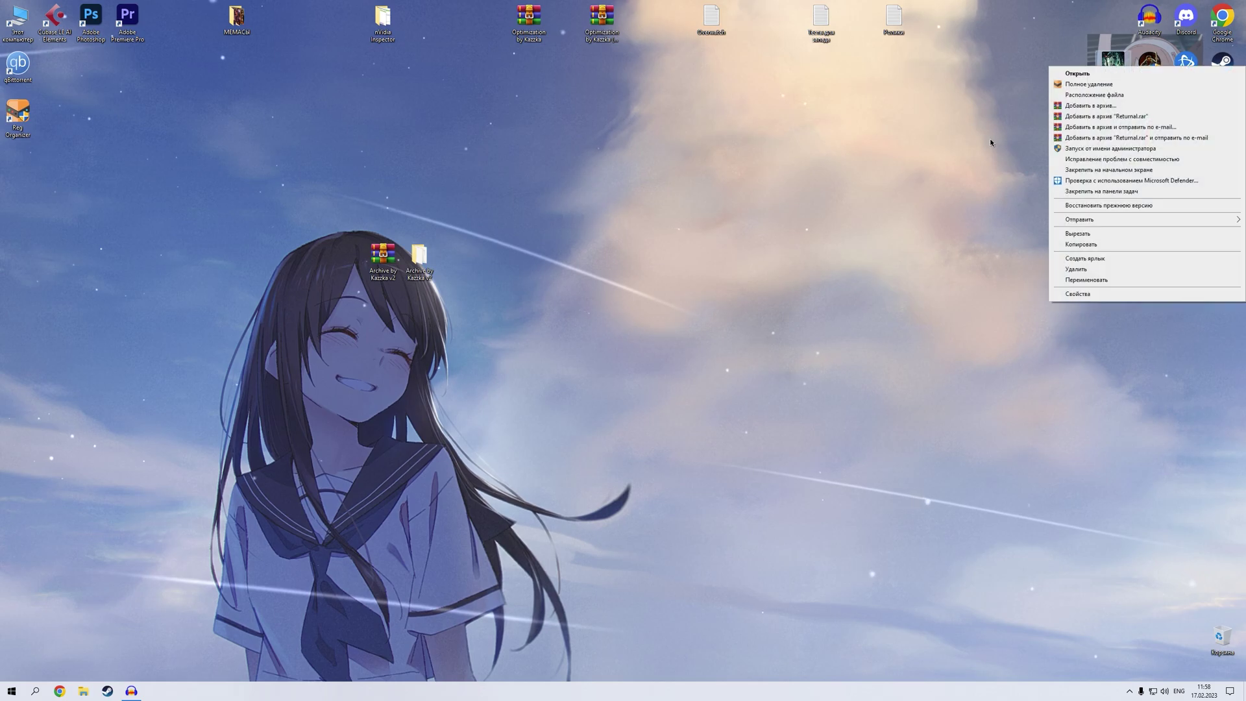
left_click(1070, 96)
left_click(512, 358)
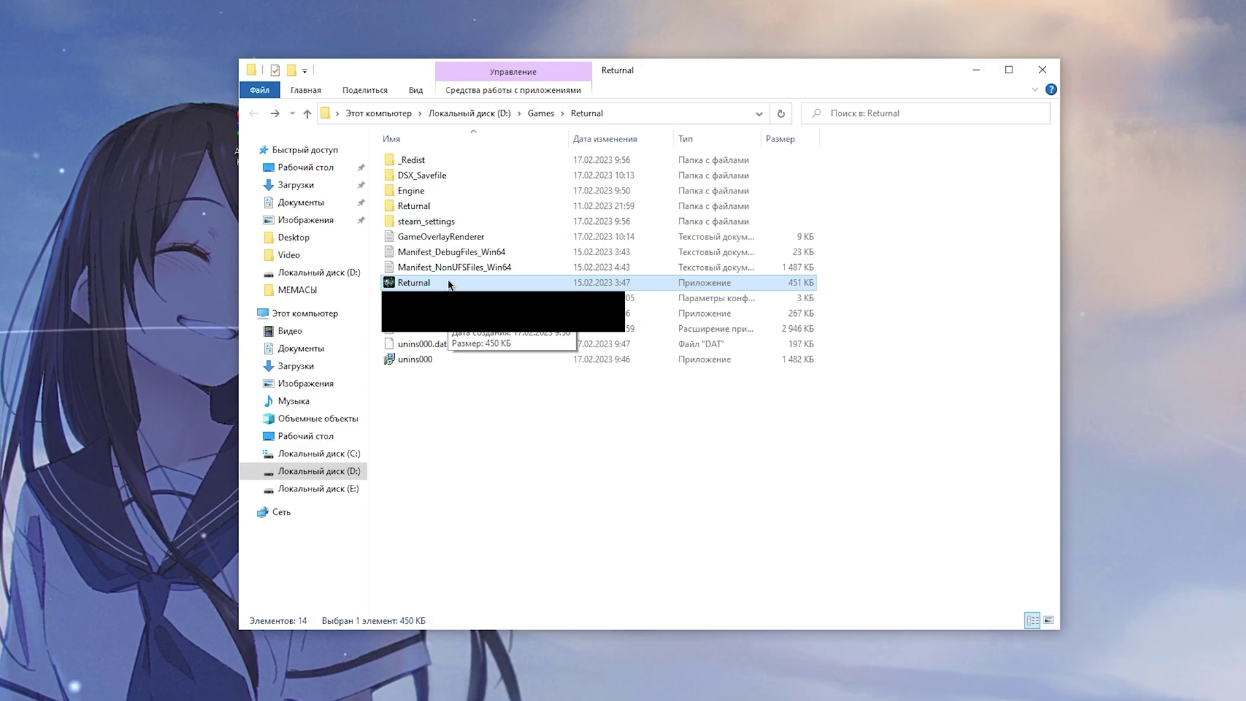
In the Returnal application's compatibility properties, disable fullscreen optimization and override high-DPI scaling with Приложение, and apply both
right_click(449, 284)
left_click(483, 688)
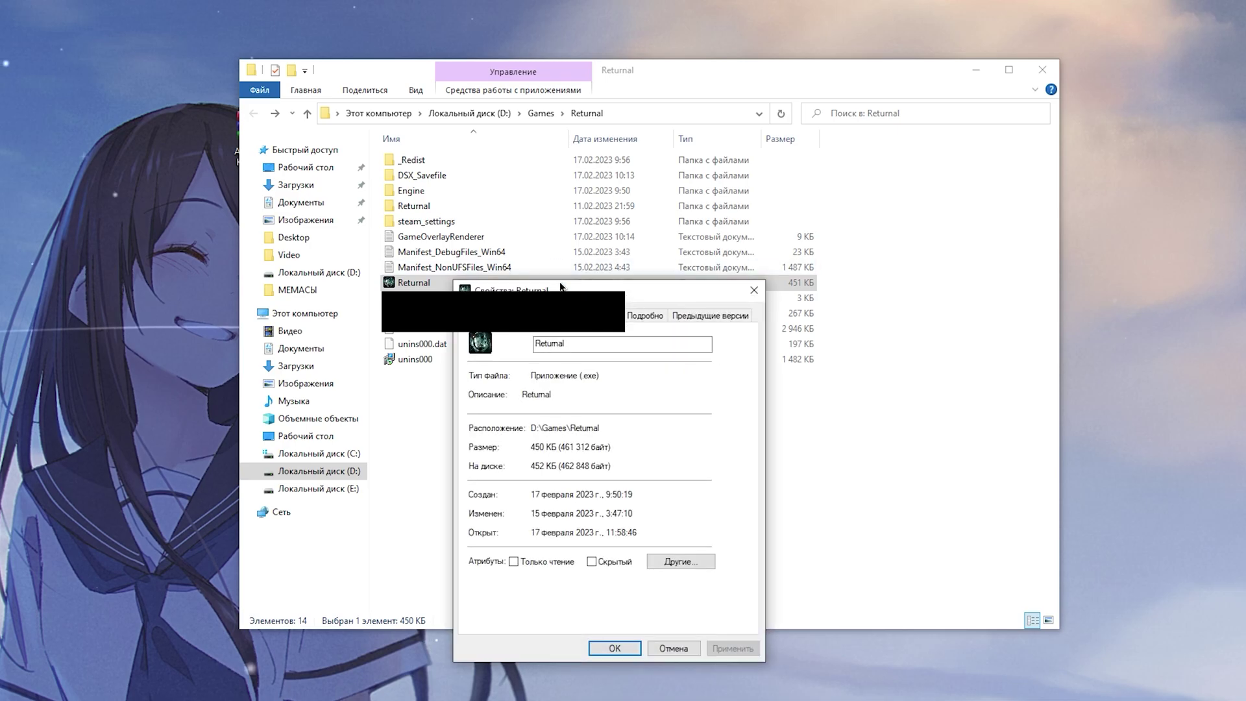
left_click(482, 172)
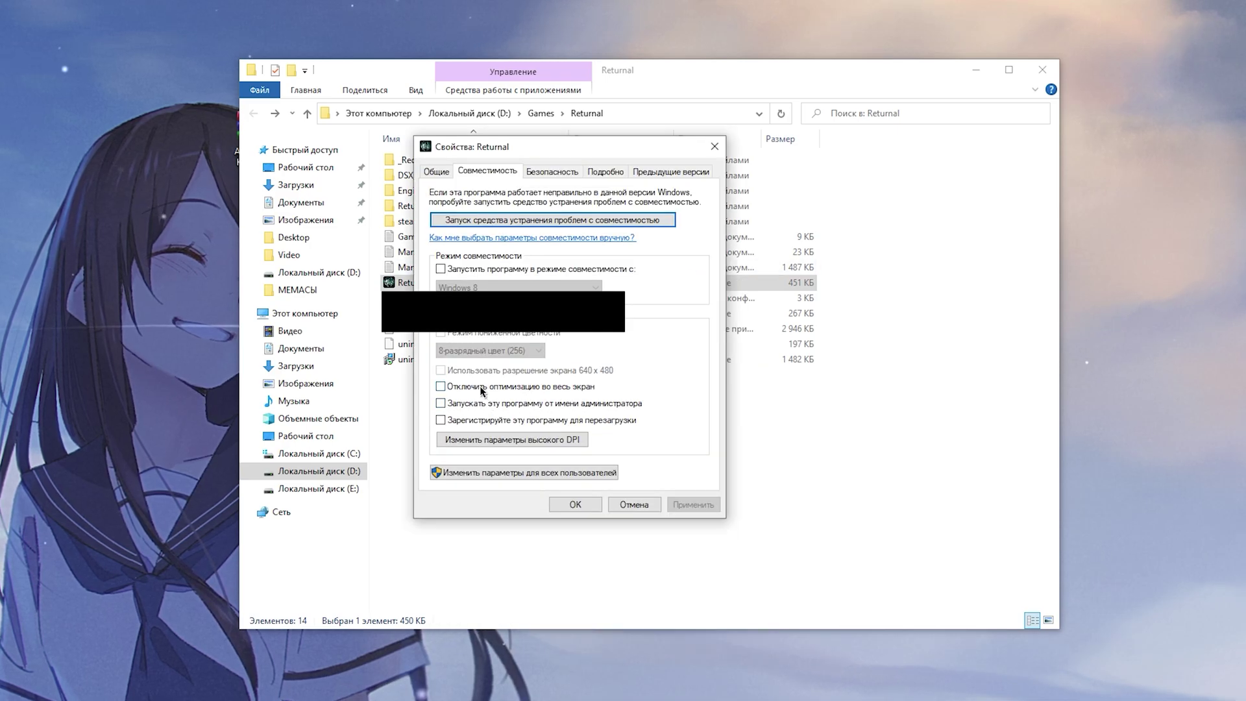
left_click(479, 437)
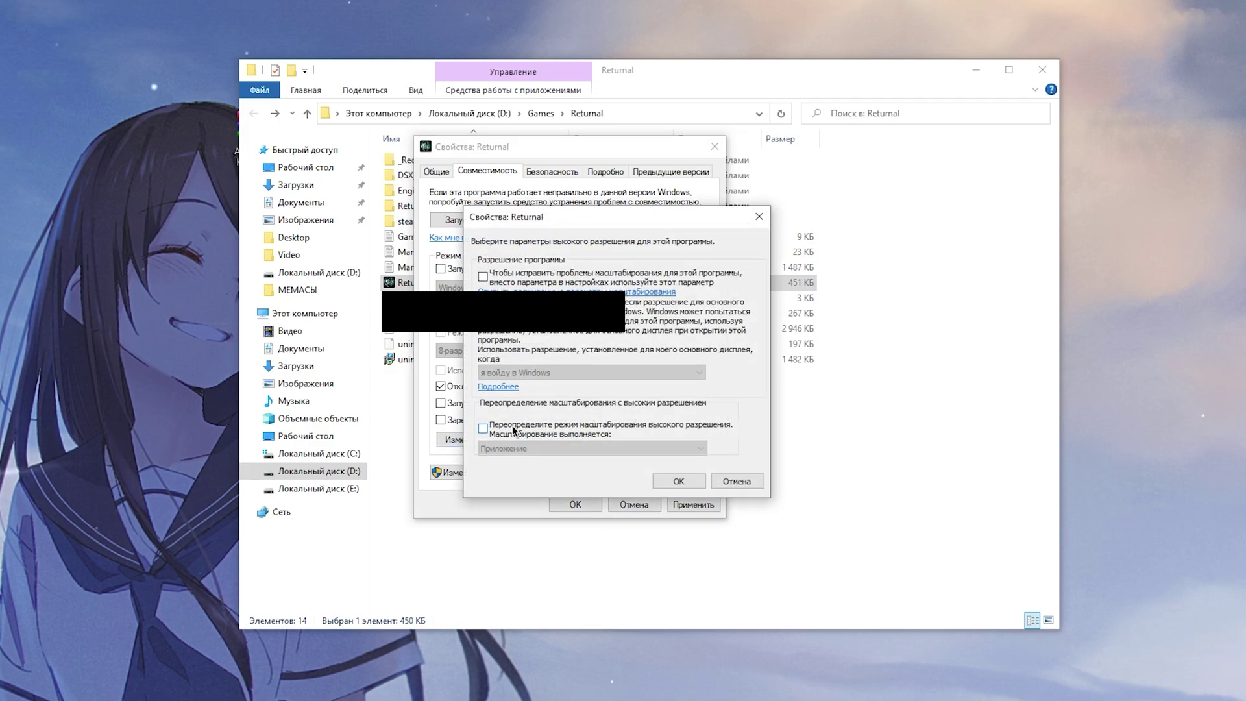
left_click(512, 425)
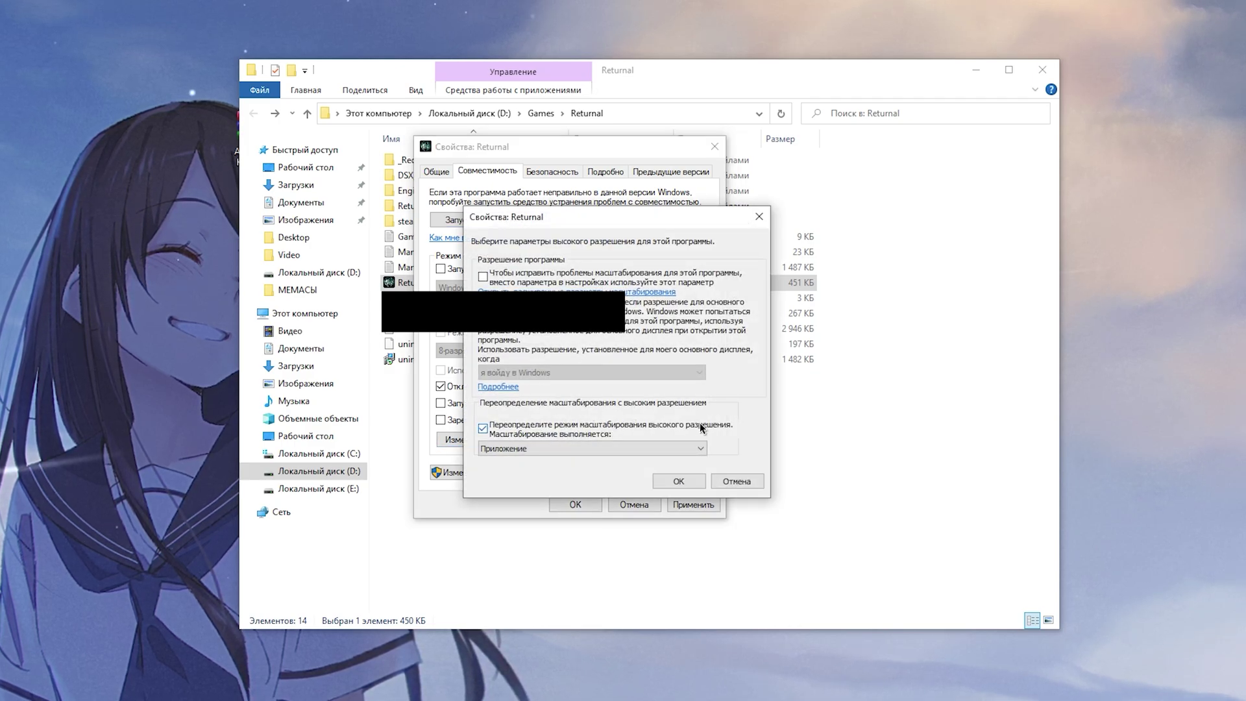
left_click(678, 481)
left_click(695, 505)
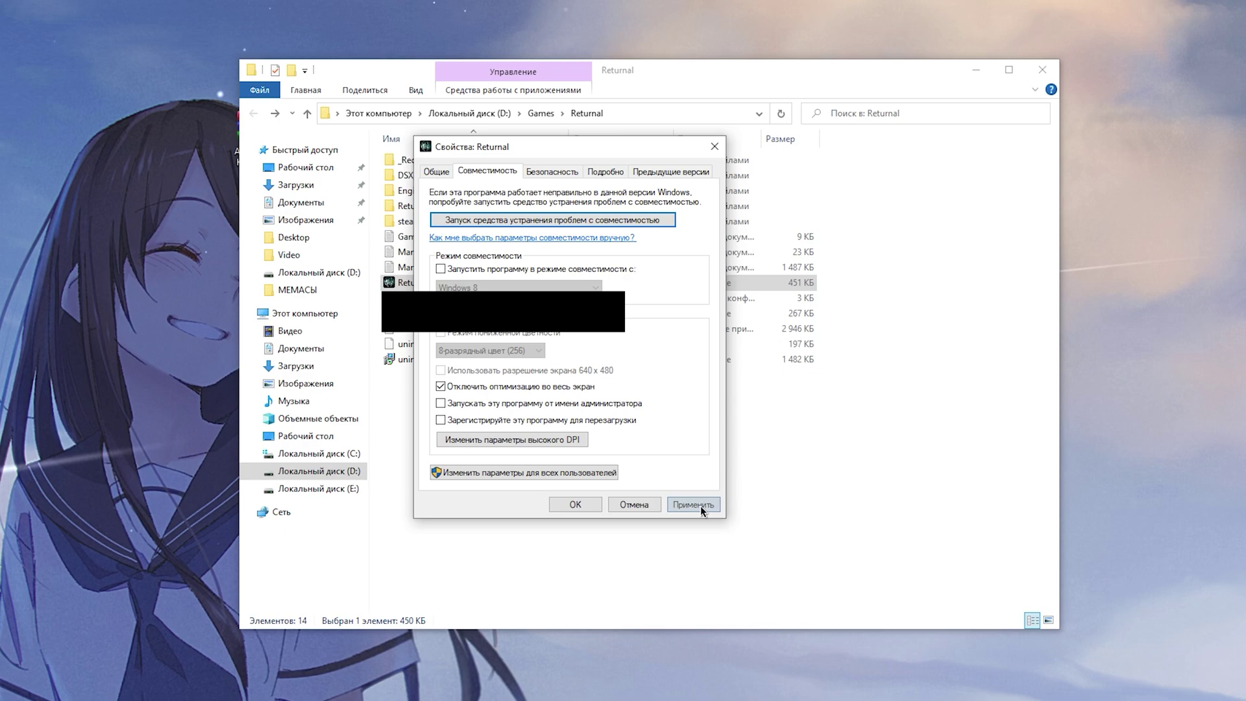
left_click(567, 501)
Copy the path of the Returnal game folder, D:\Games\Returnal, from File Explorer
left_click(619, 114)
key("ctrl+c")
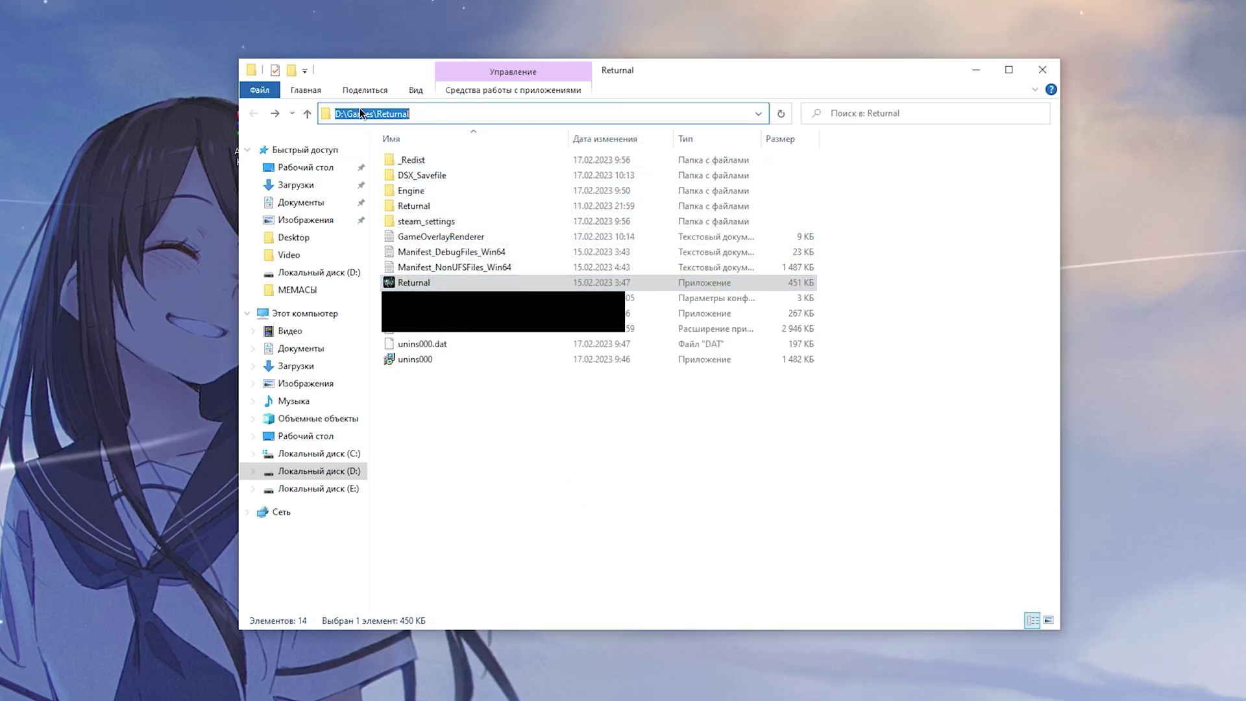
right_click(374, 114)
left_click(431, 162)
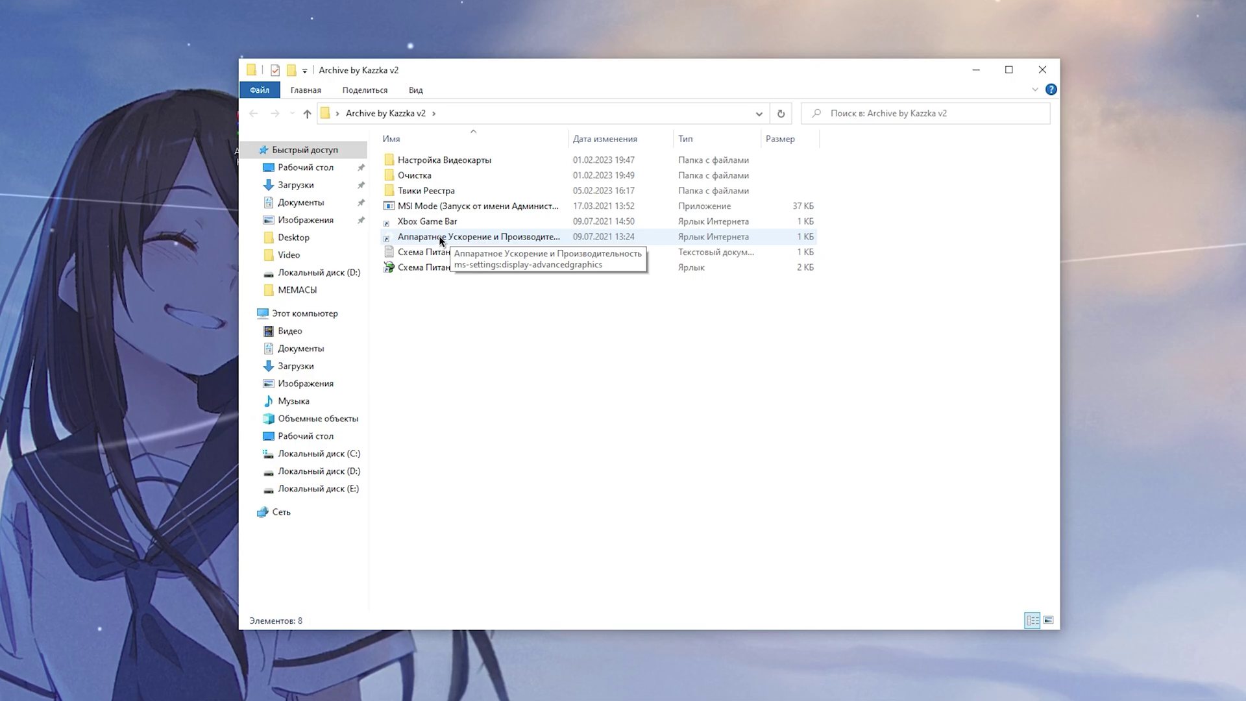
Open the Аппаратное Ускорение и Производительность shortcut and switch hardware-accelerated GPU scheduling on and back off
double_click(440, 239)
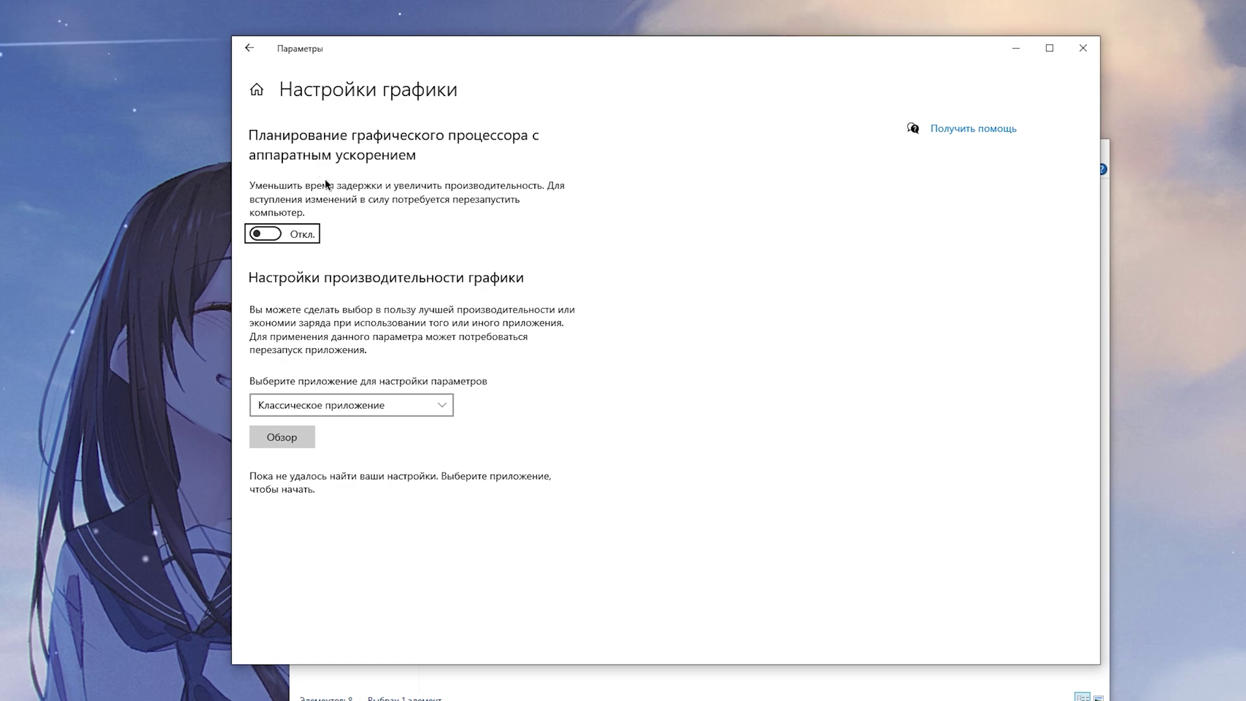
left_click(265, 234)
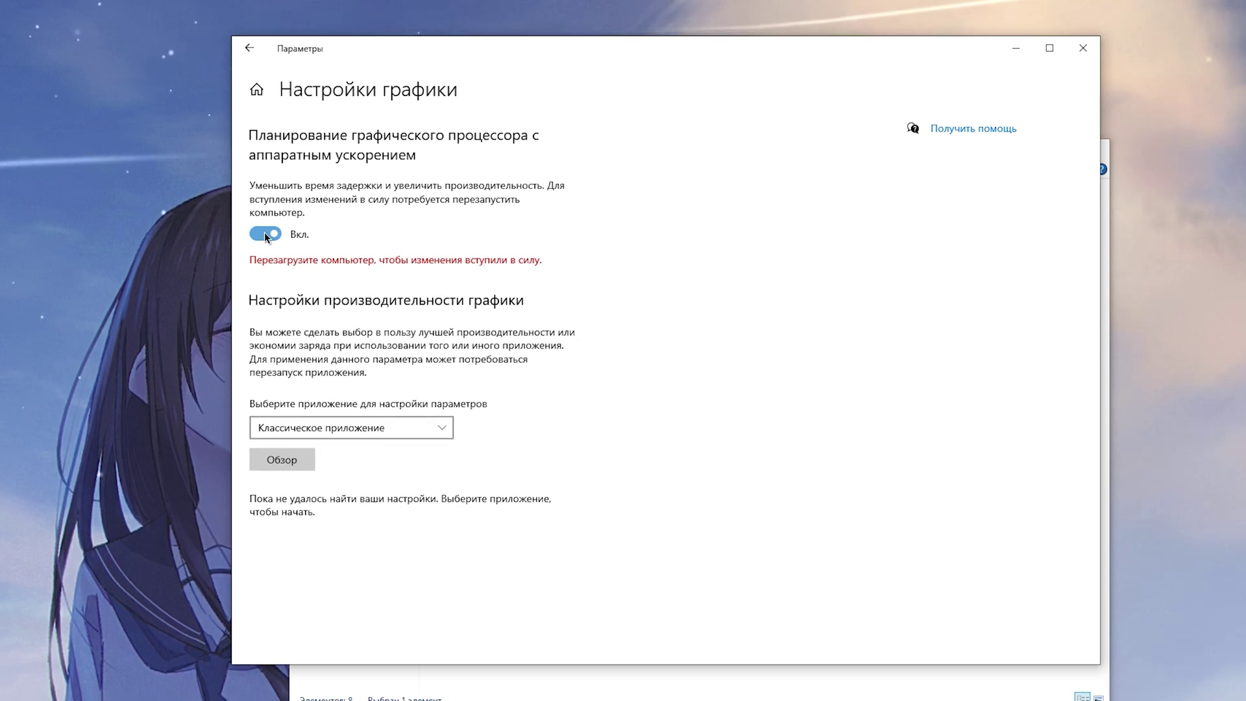
left_click(266, 235)
Add the Returnal application from D:\Games\Returnal as a classic app in the graphics performance settings
left_click(281, 460)
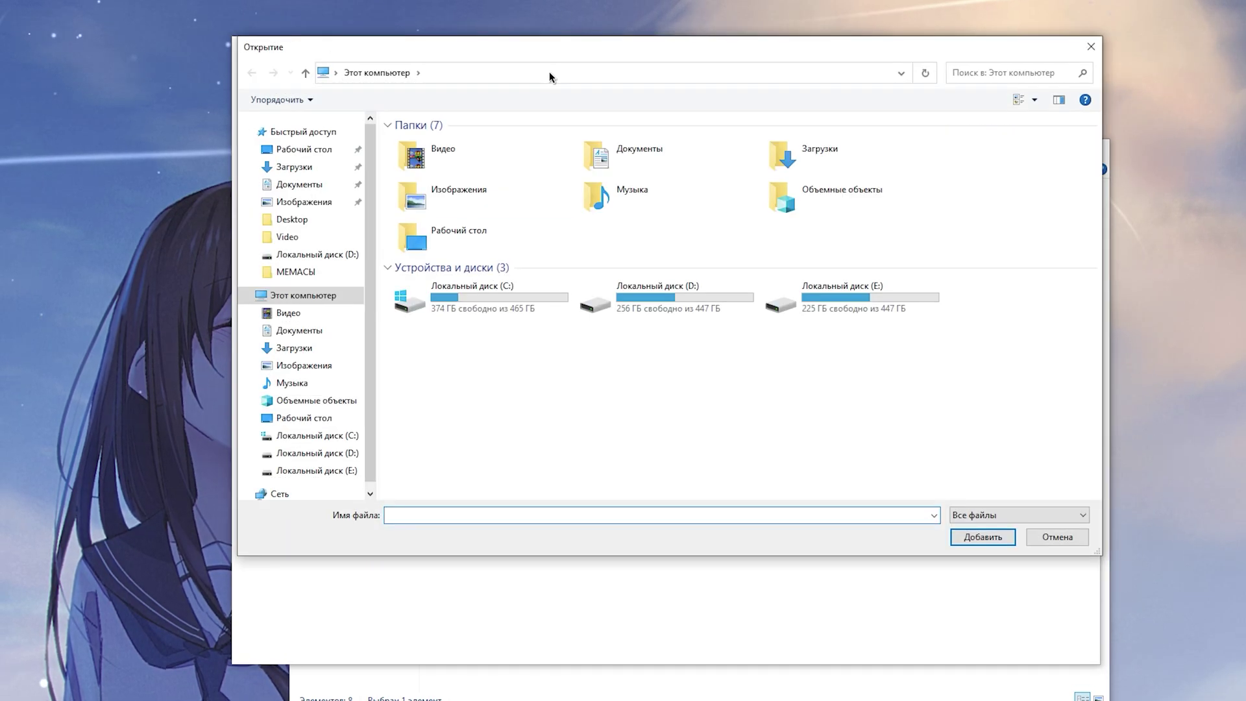
left_click(549, 73)
key("ctrl+v")
key("Return")
left_click(445, 219)
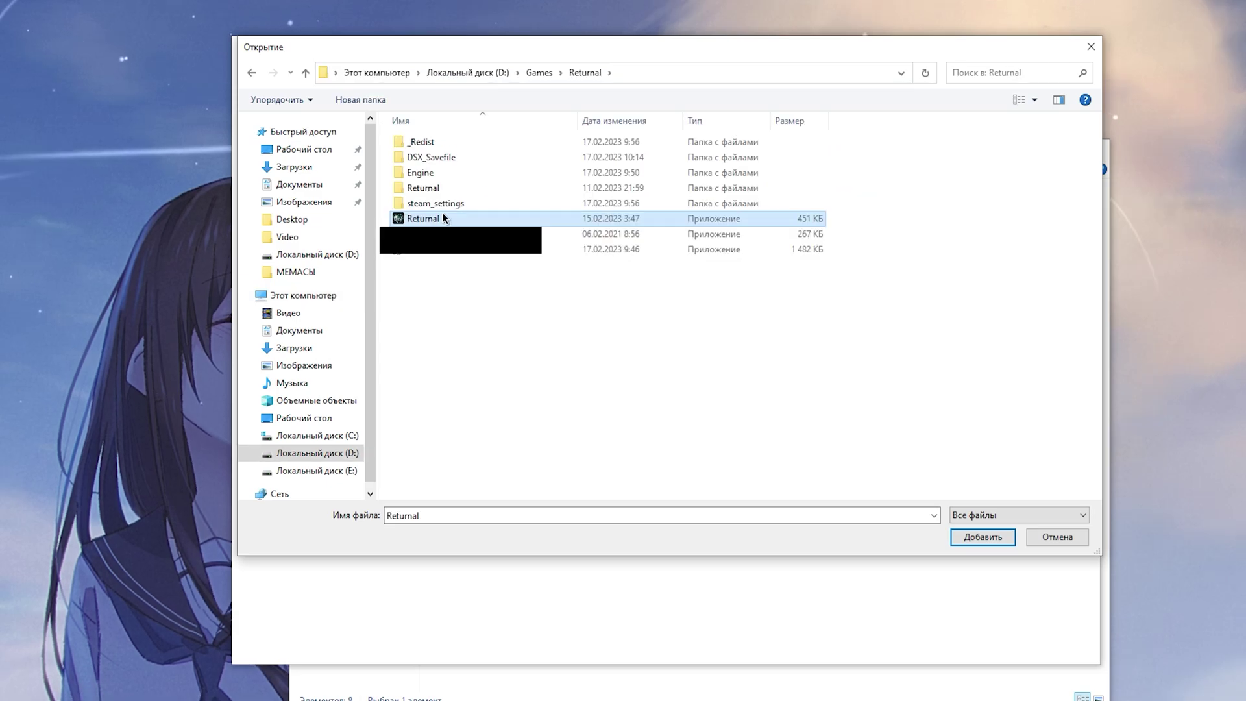
key("Return")
Set Returnal's graphics preference to Высокая производительность and save it
left_click(462, 512)
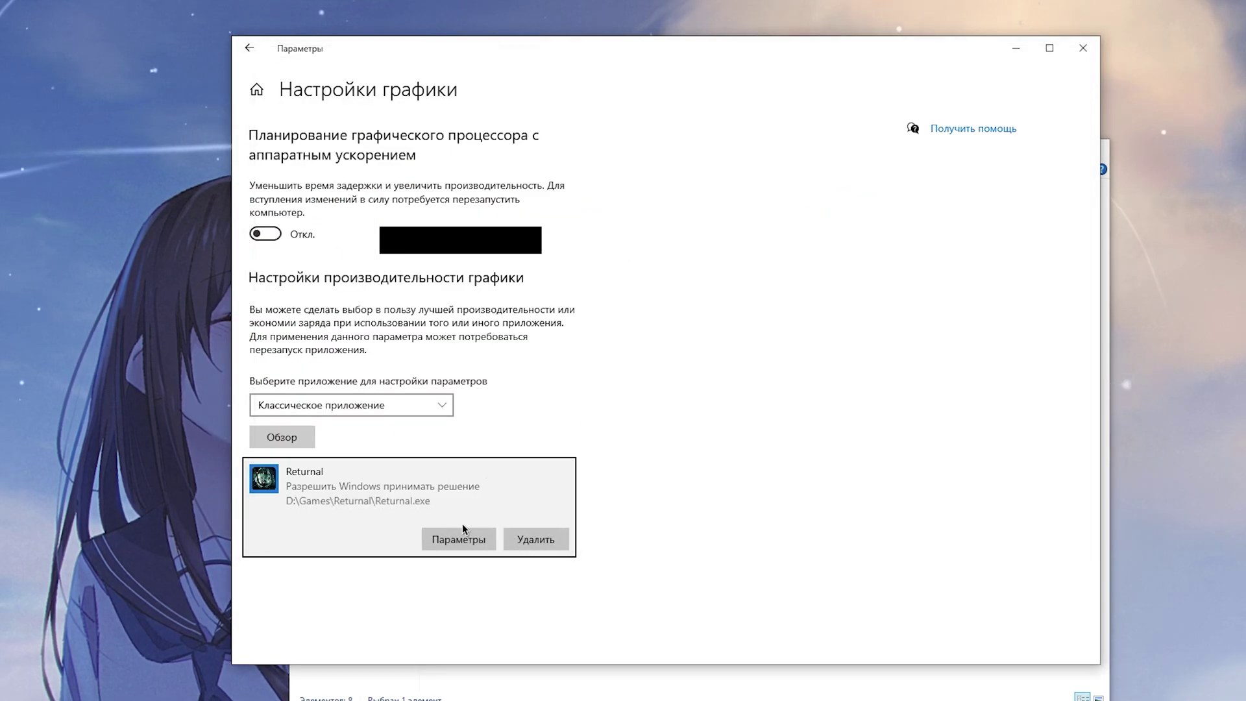
left_click(458, 539)
left_click(613, 381)
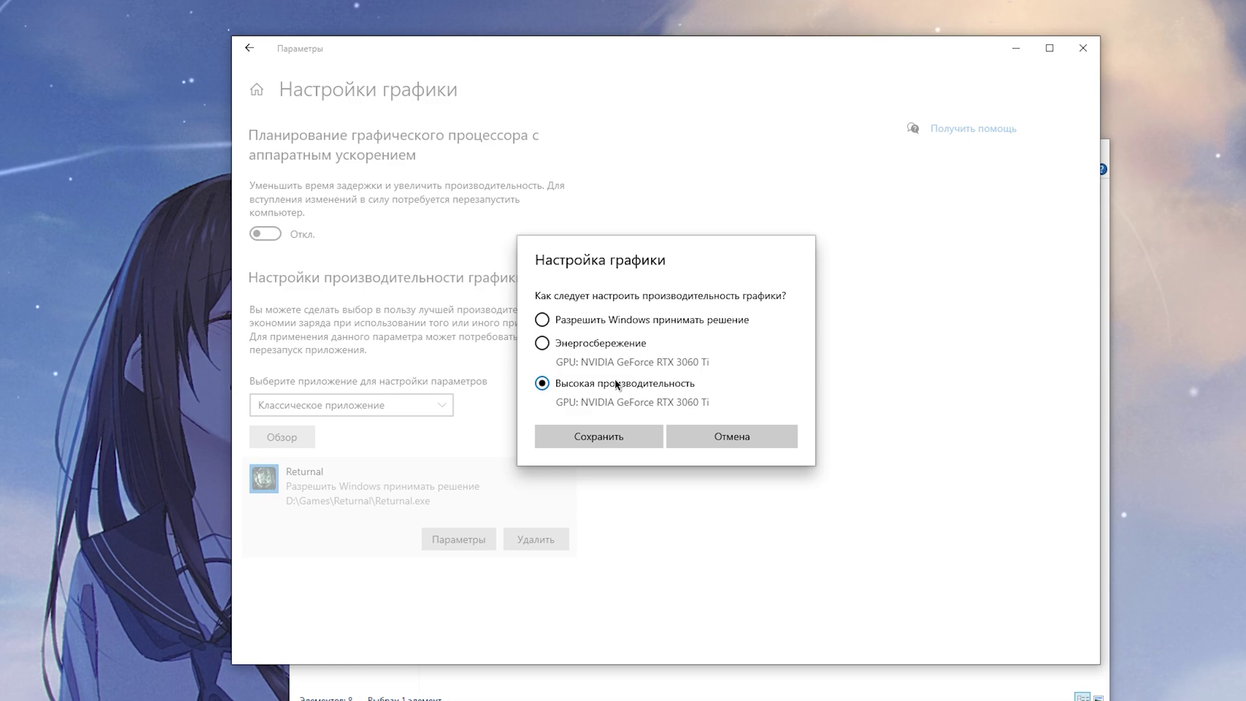
left_click(621, 436)
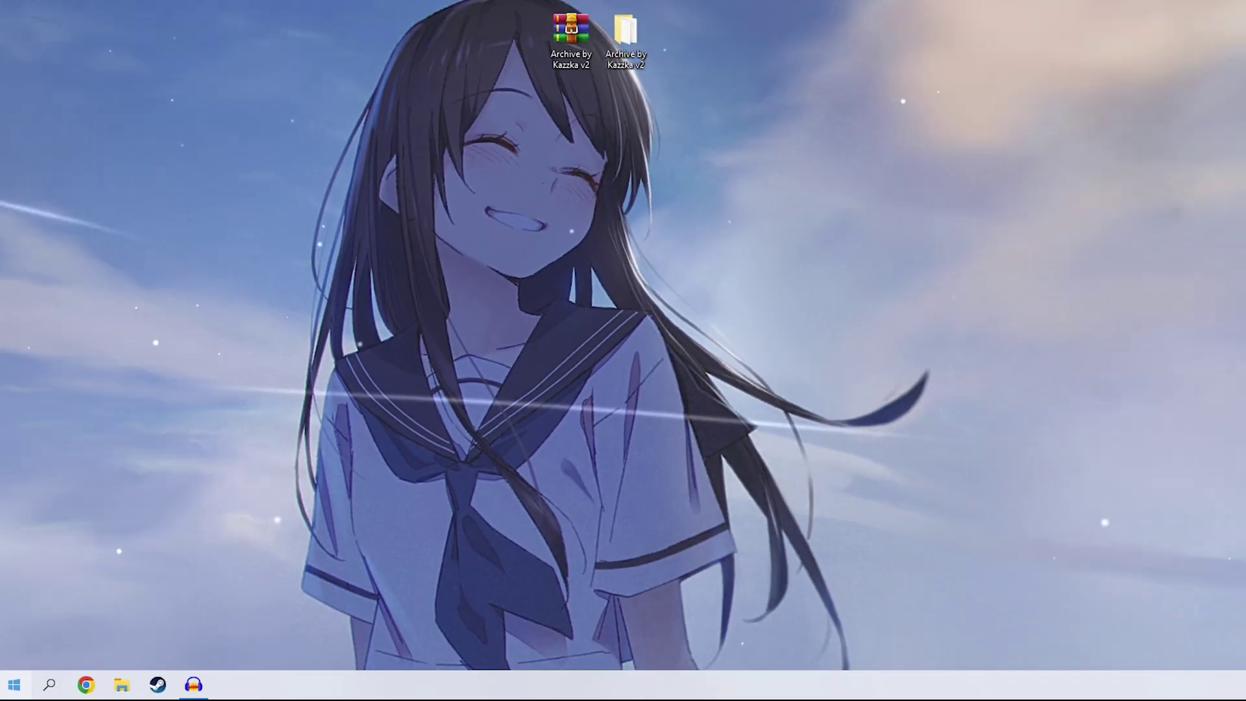
In Device Manager, expand Системные устройства and bring up the available actions for Высокоточный таймер событий
key("super+x")
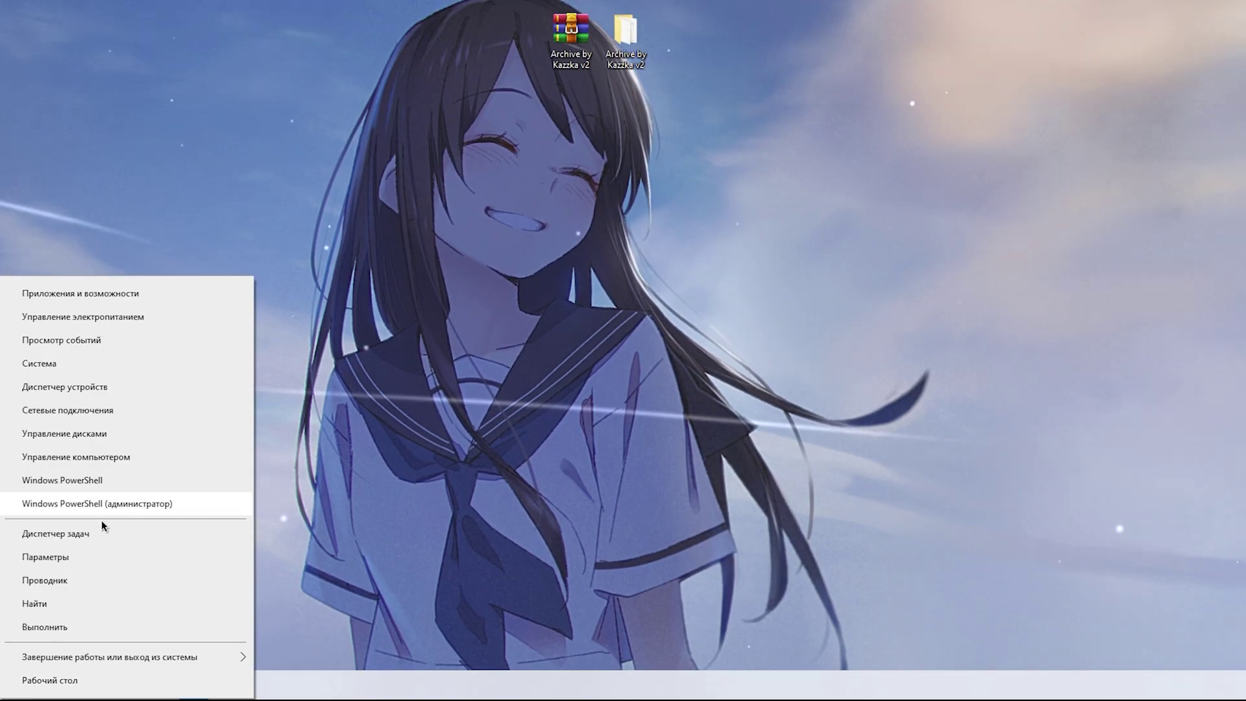
left_click(103, 389)
double_click(120, 426)
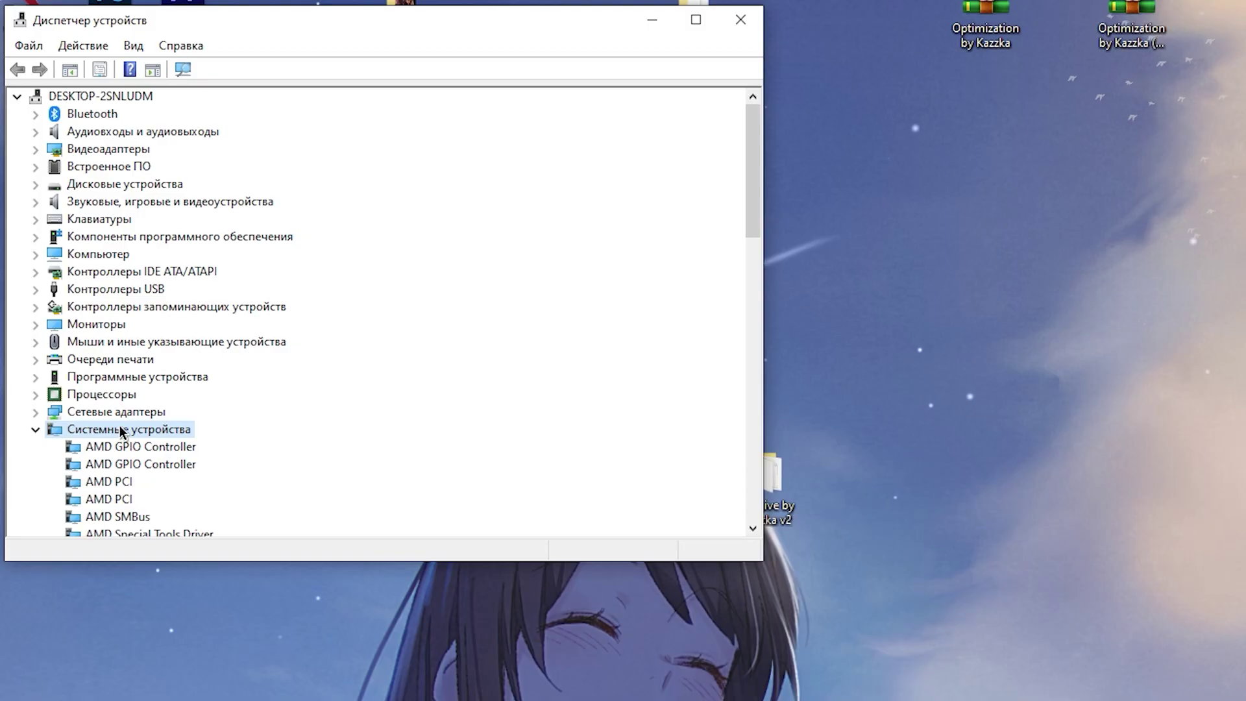
scroll(126, 427, "down", 6)
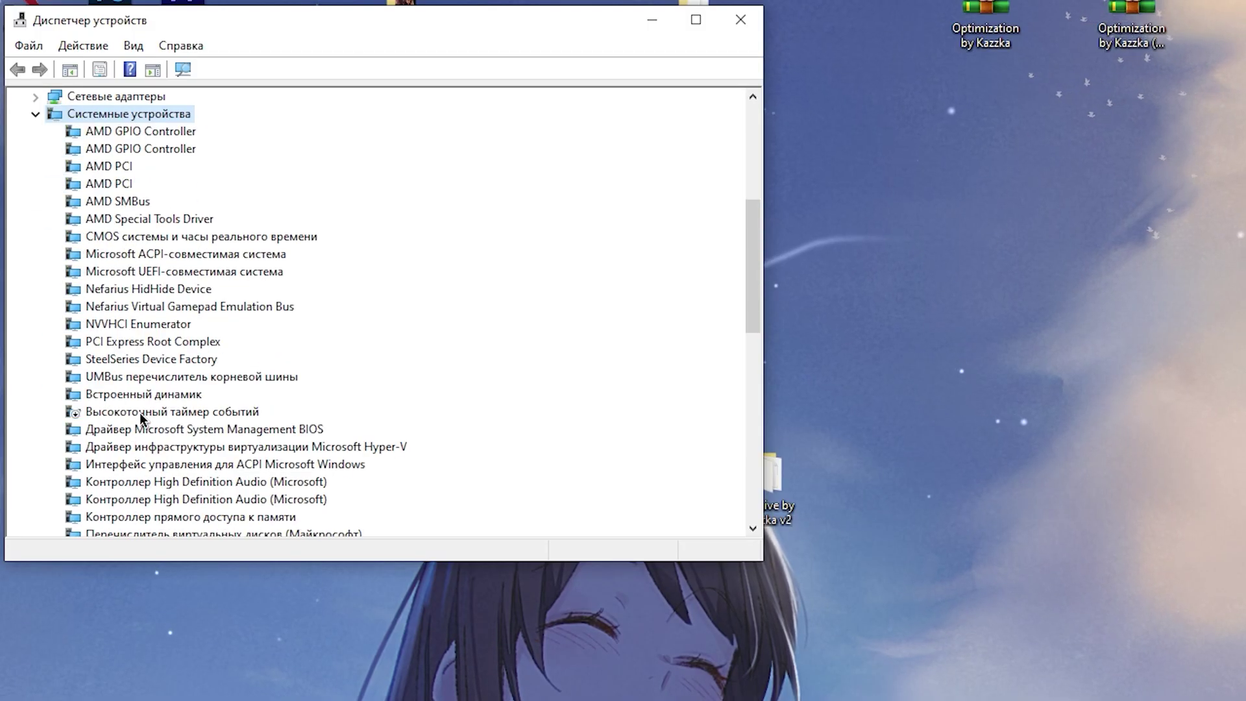
left_click(139, 412)
scroll(139, 410, "down", 1)
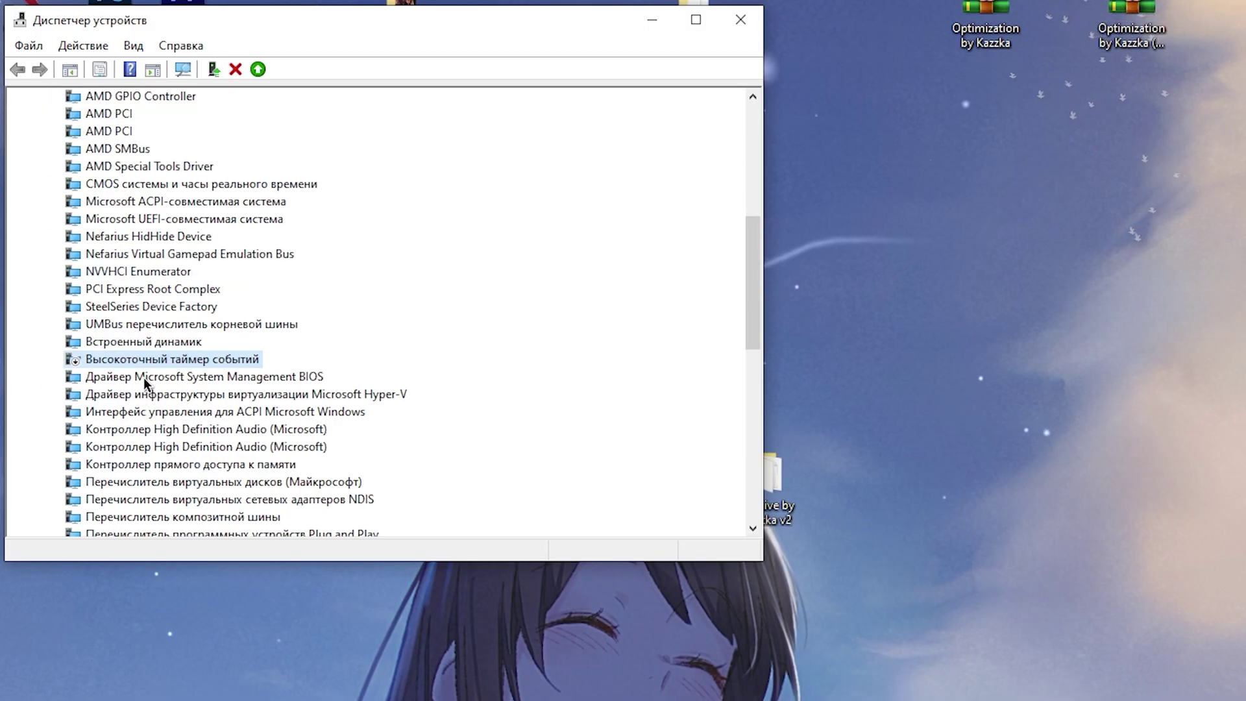
right_click(186, 355)
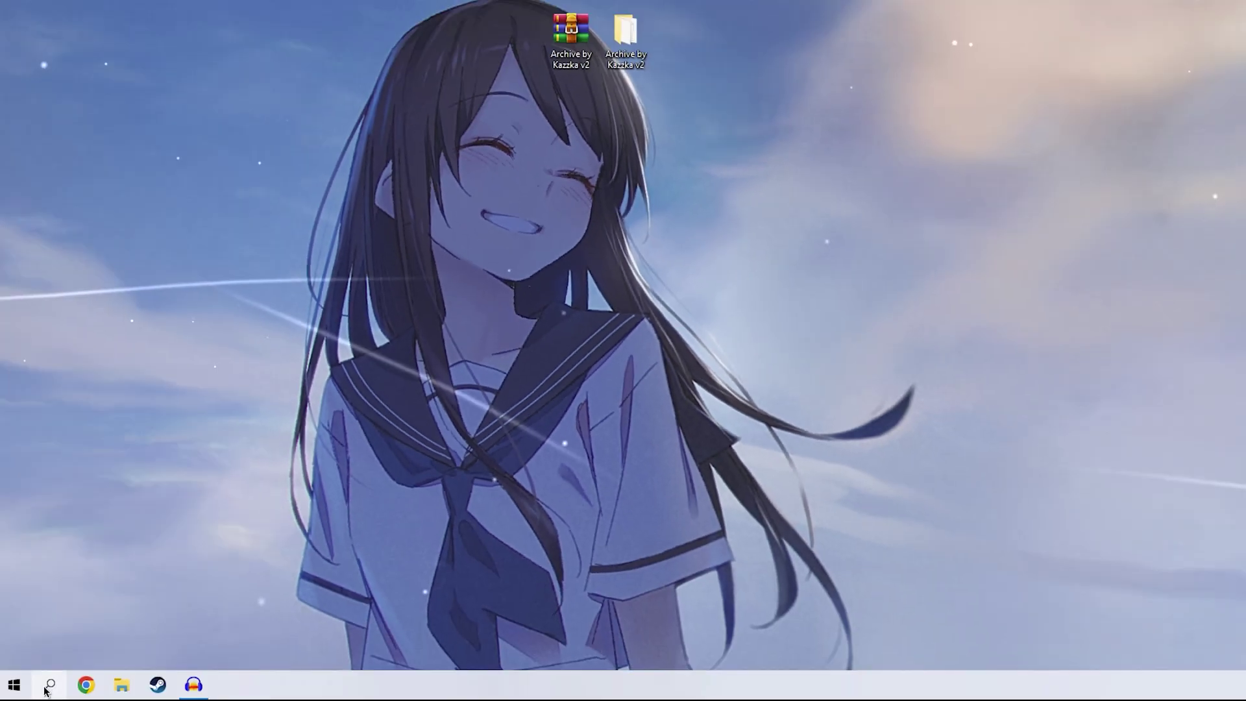
Find and open Xbox Game Bar, check the background recording option in its capture settings, and close it
key("super+s")
type("xbox")
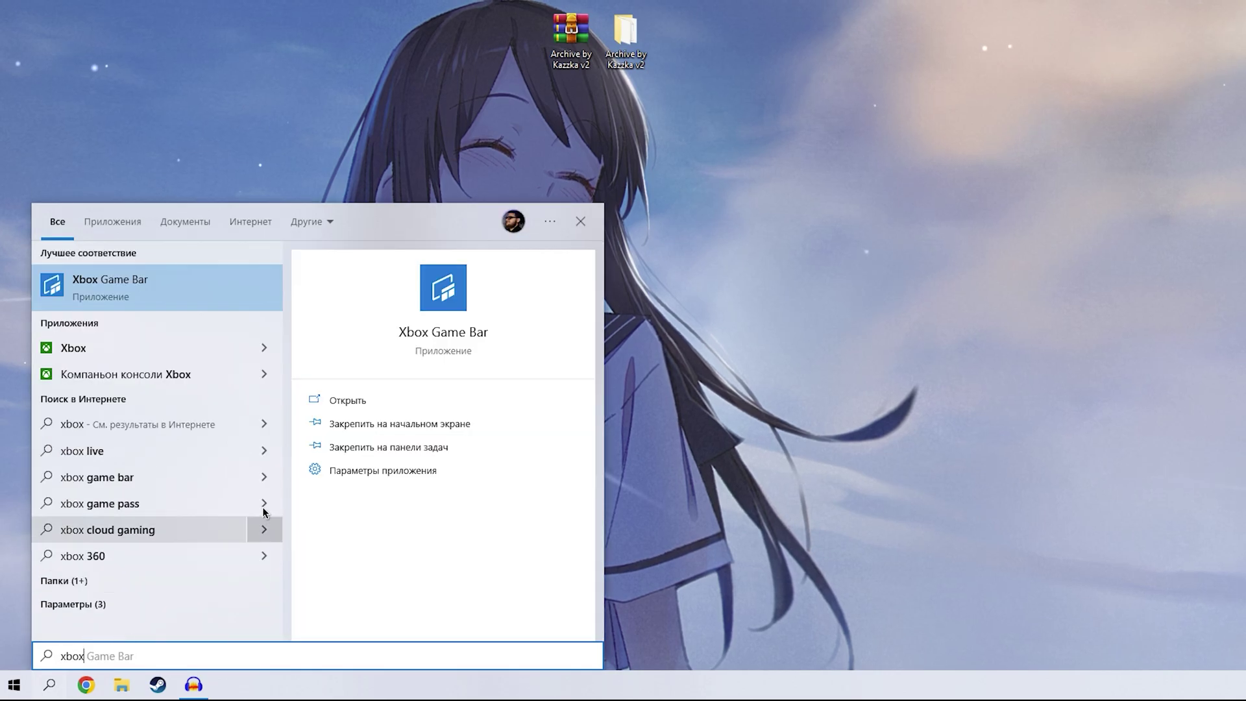
left_click(216, 302)
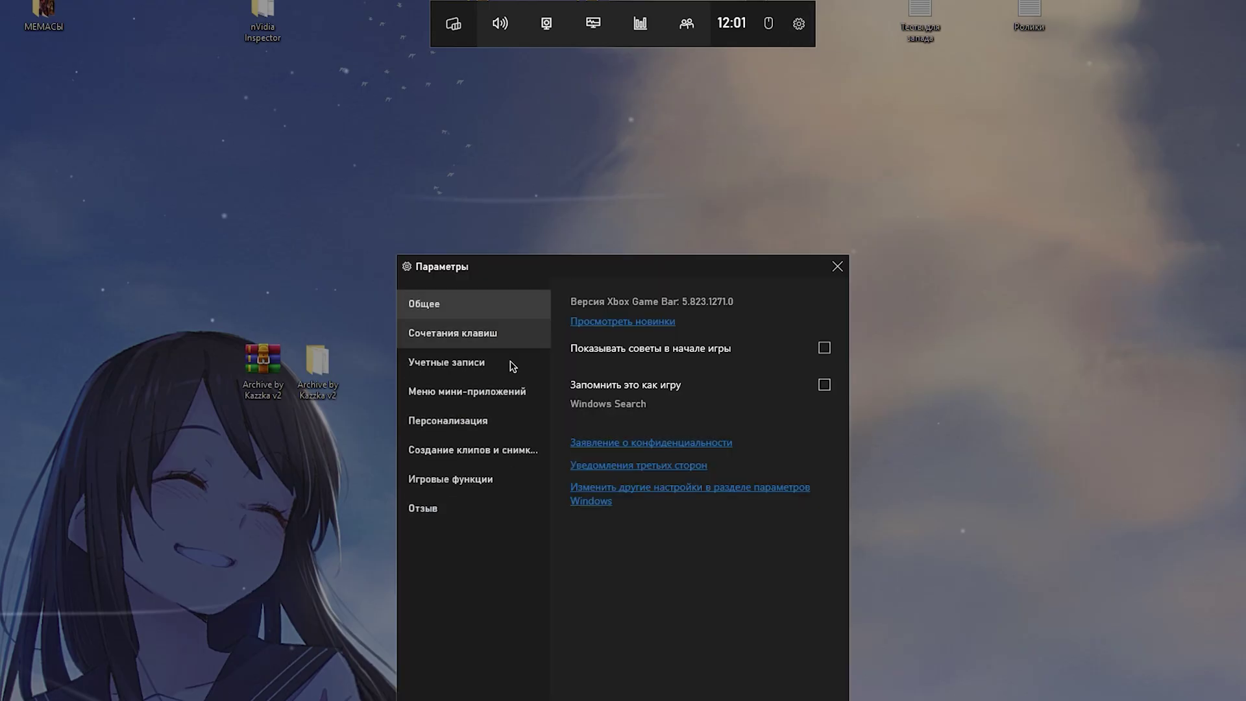
left_click(469, 450)
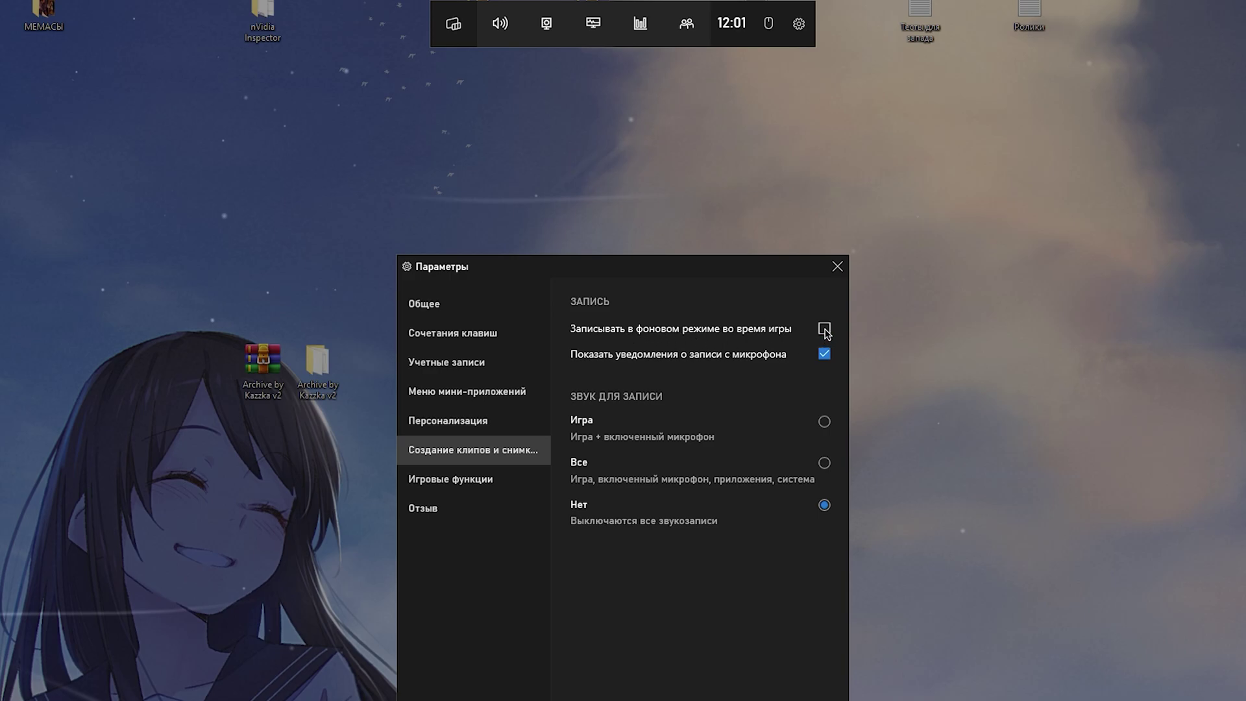
left_click(837, 268)
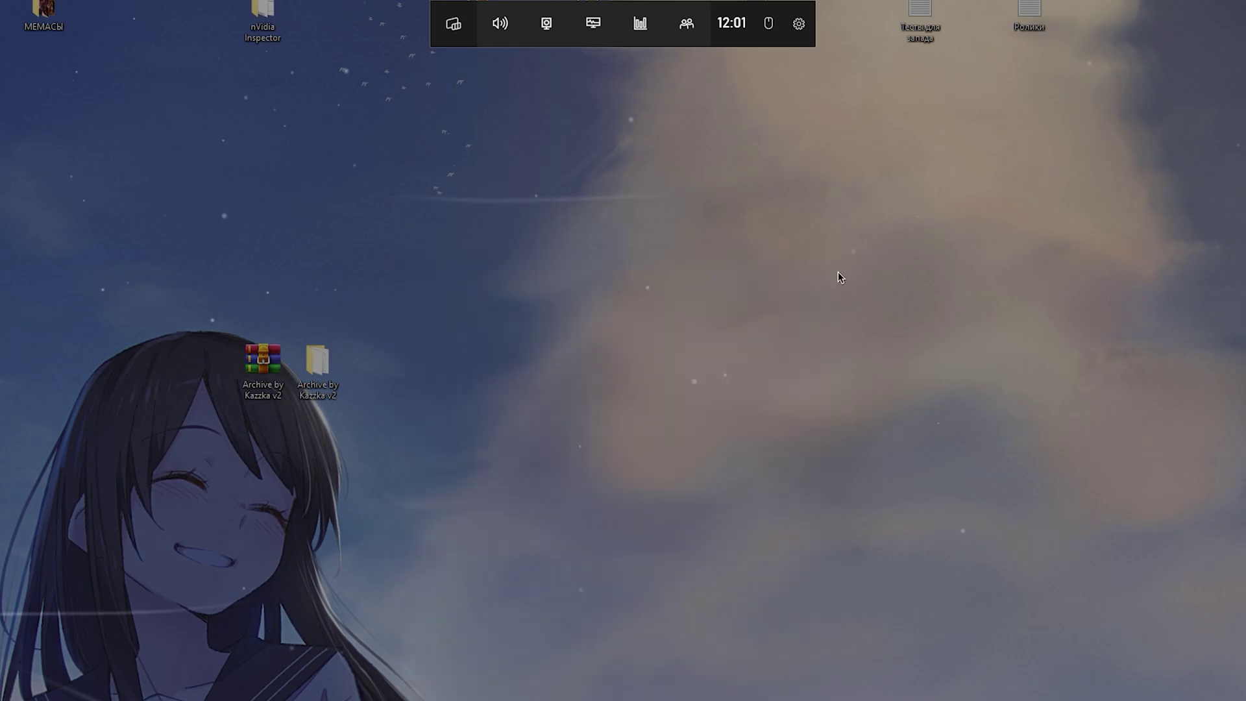
left_click(923, 279)
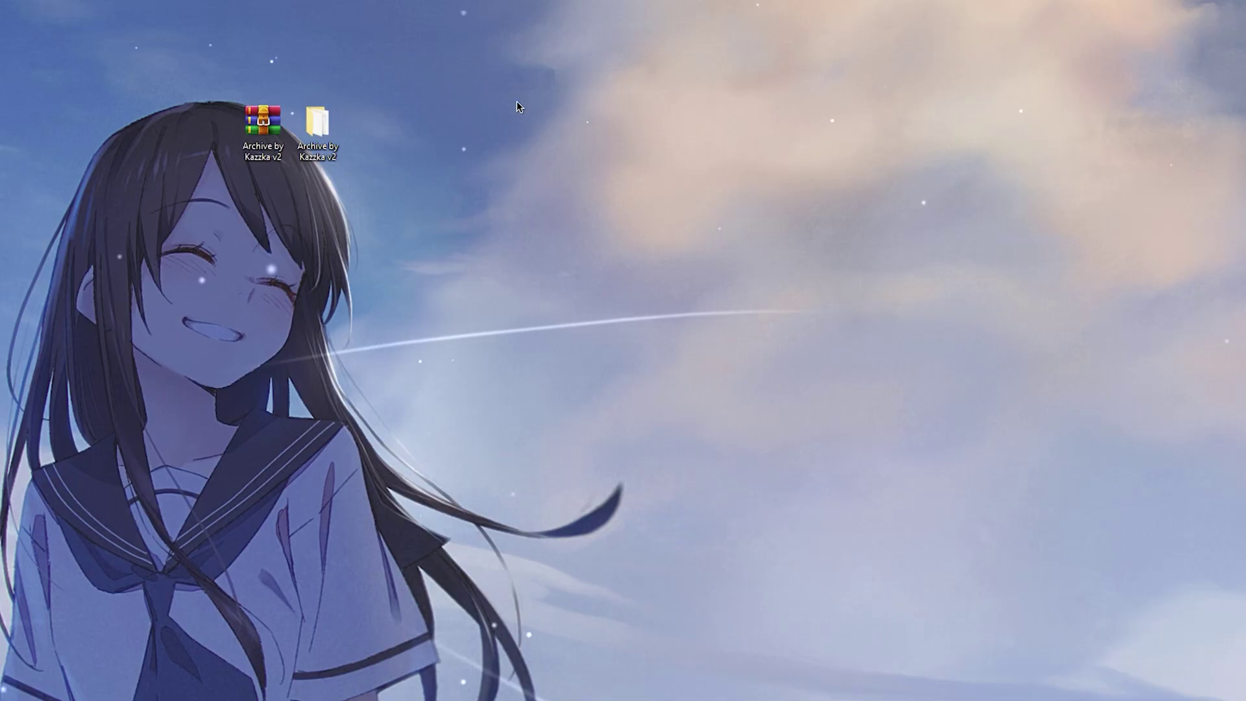
Open the nVidia Geforce folder inside Настройка Видеокарты in the Archive by Kazzka v2 folder
double_click(419, 255)
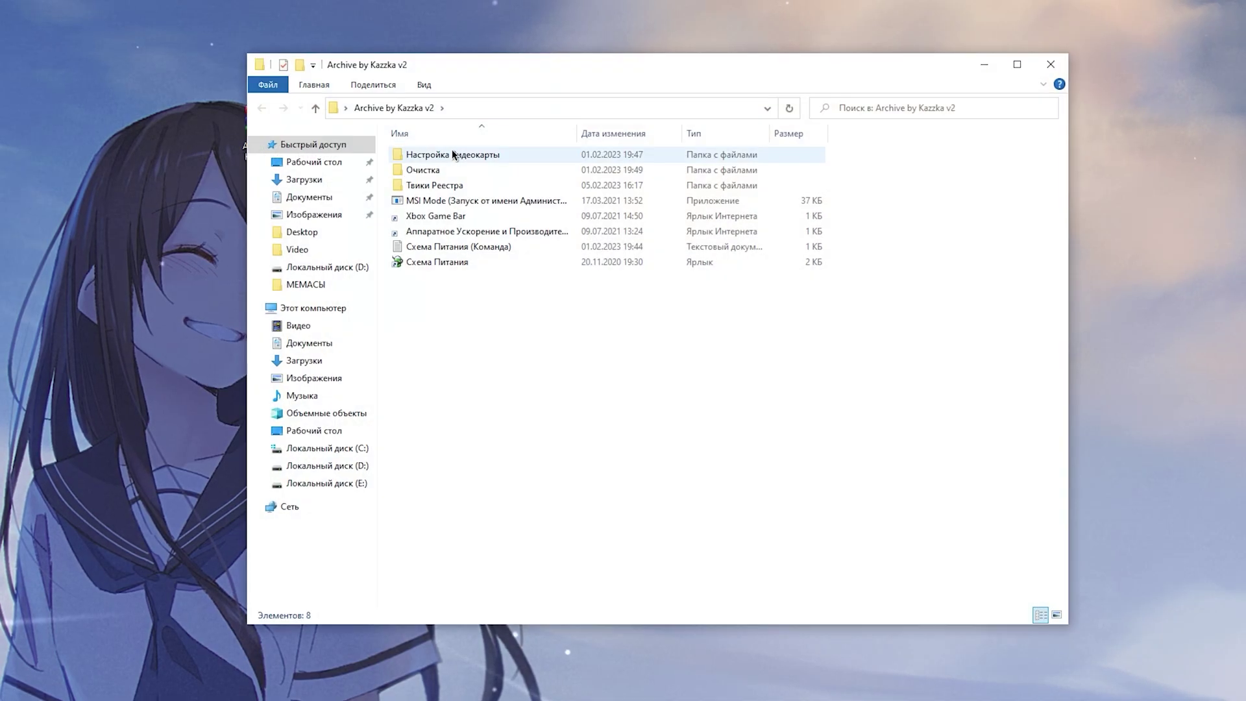
double_click(452, 154)
left_click_drag(470, 242, 452, 141)
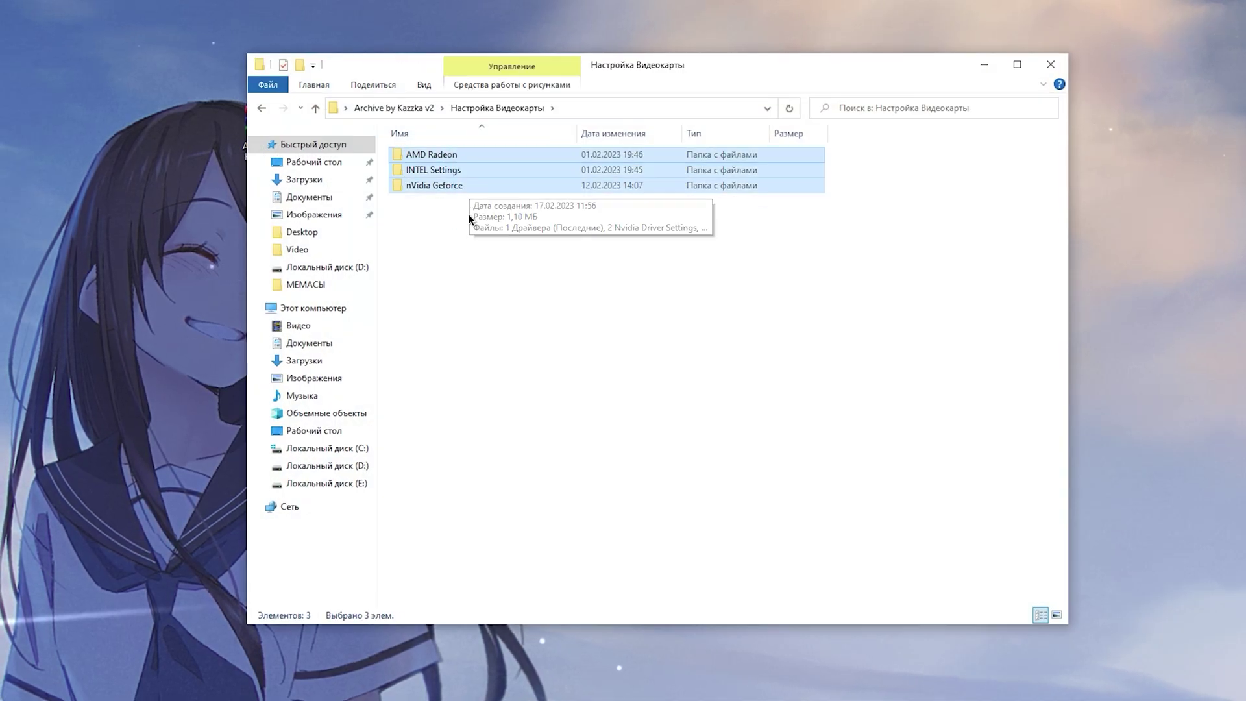
left_click(469, 214)
left_click(442, 170)
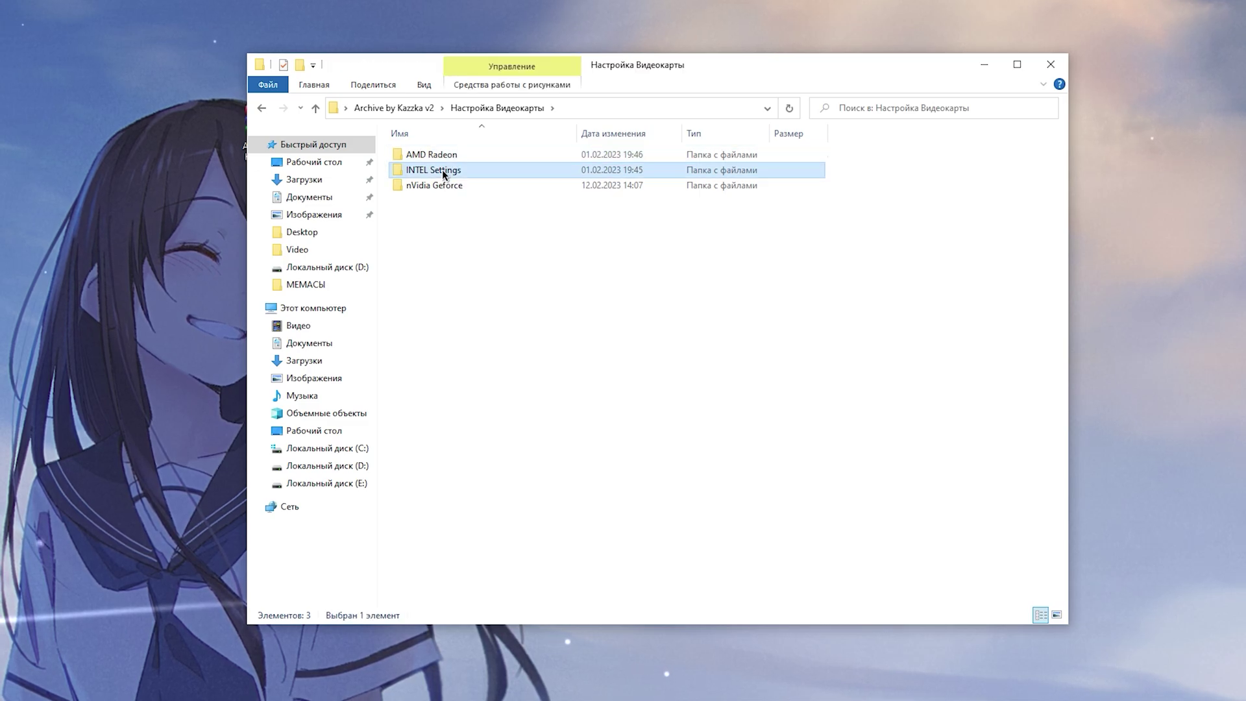
left_click(445, 187)
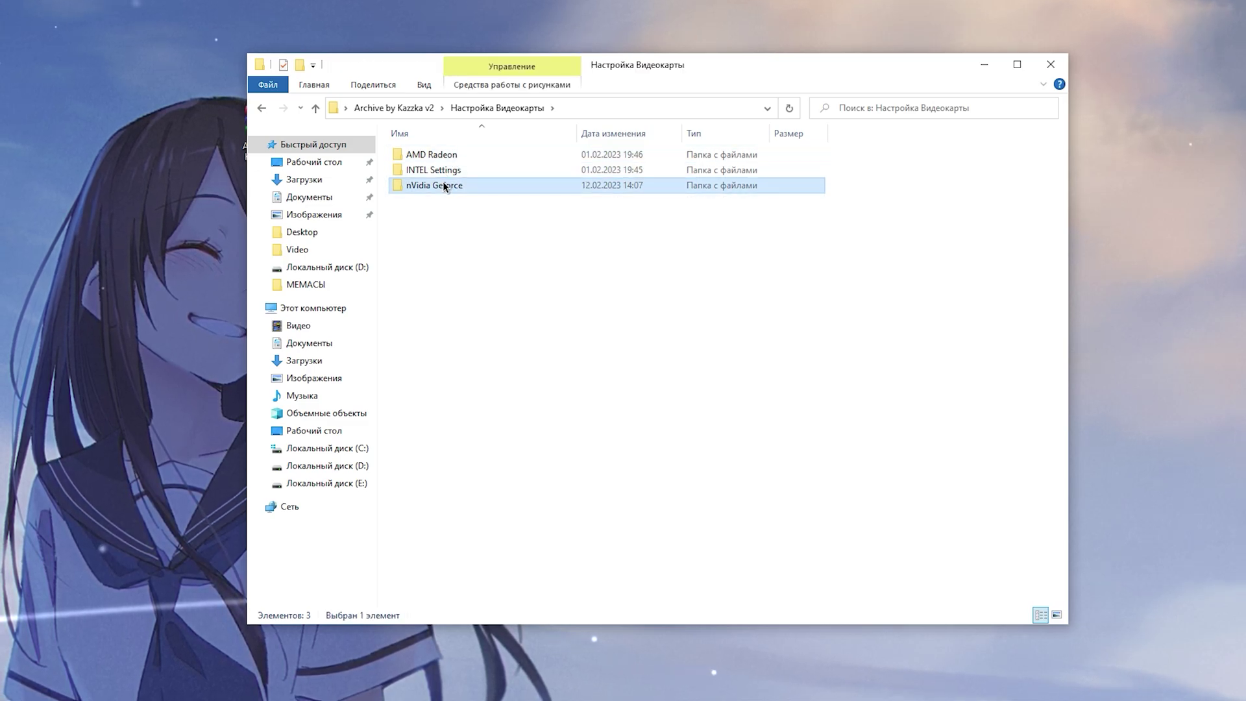
left_click(443, 185)
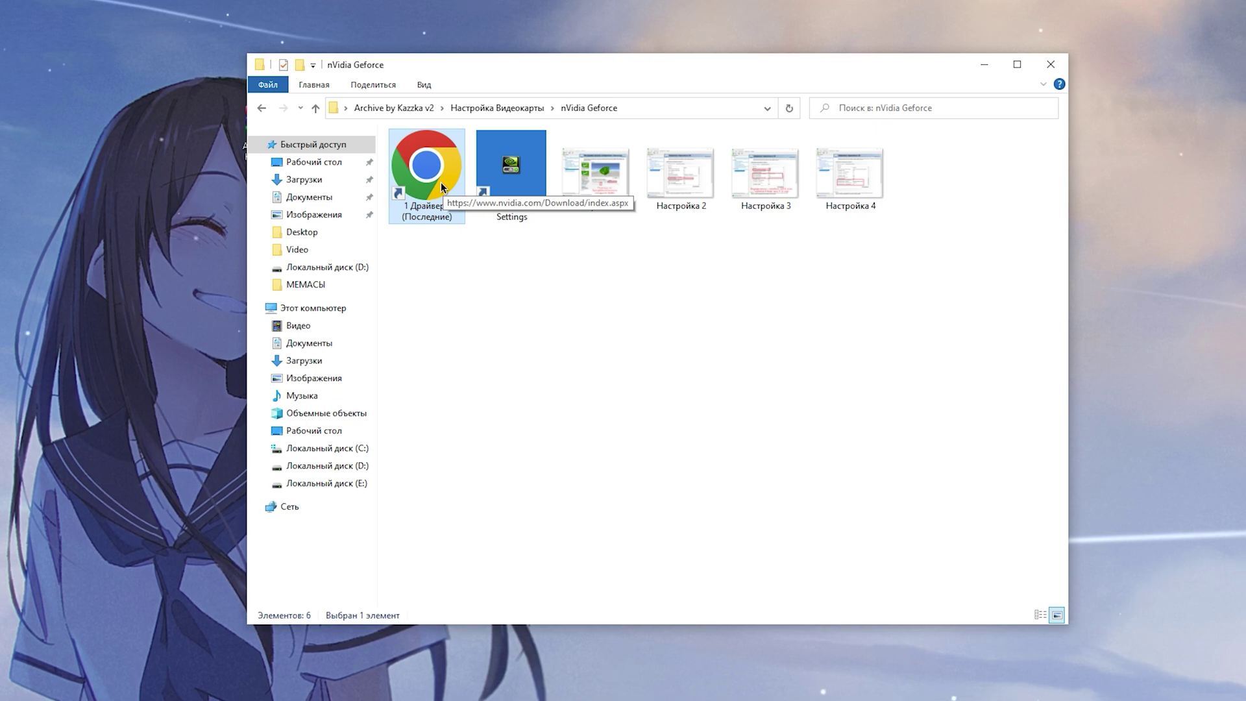
Open the NVIDIA Control Panel through the Nvidia Driver Settings shortcut and show the Управление параметрами 3D page
double_click(512, 190)
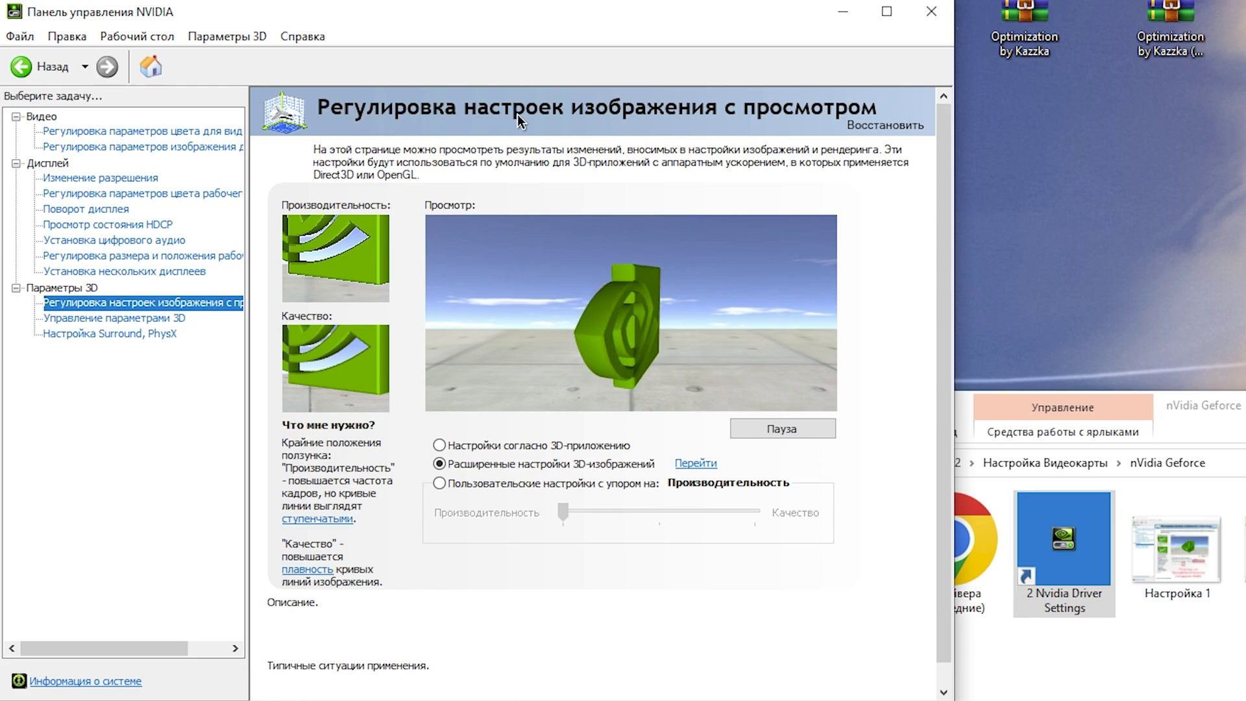
mouse_move(480, 487)
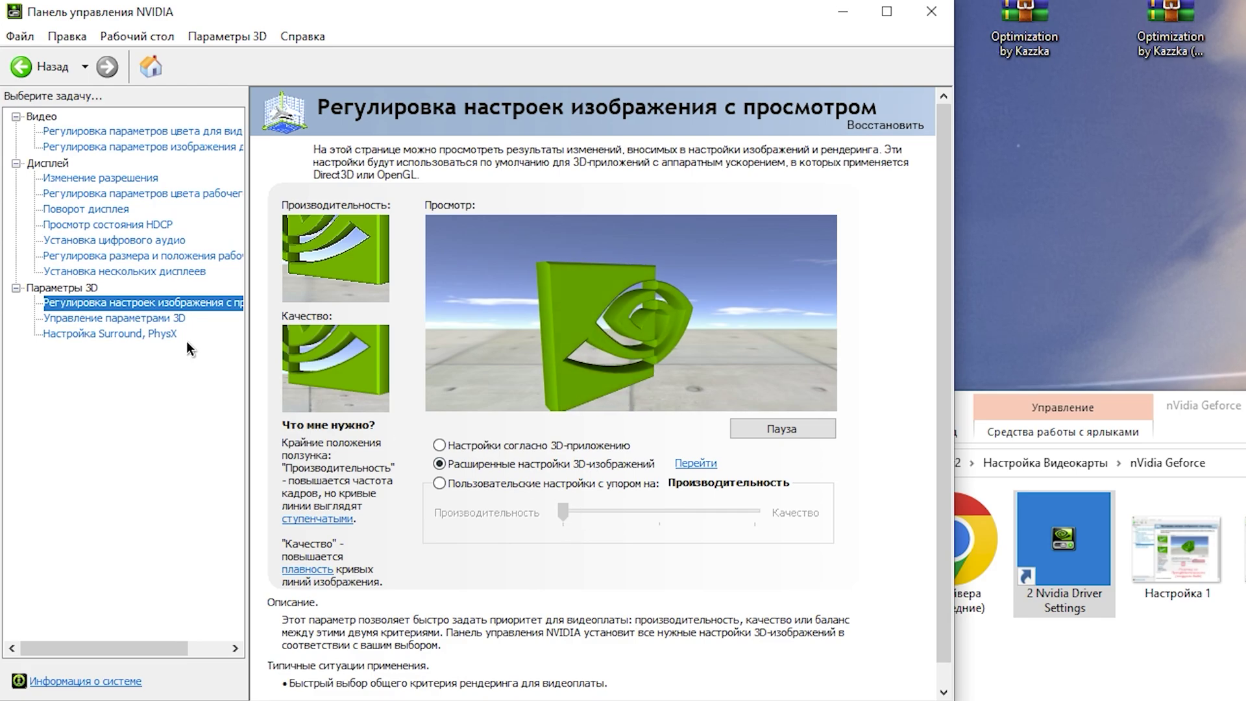
left_click(138, 318)
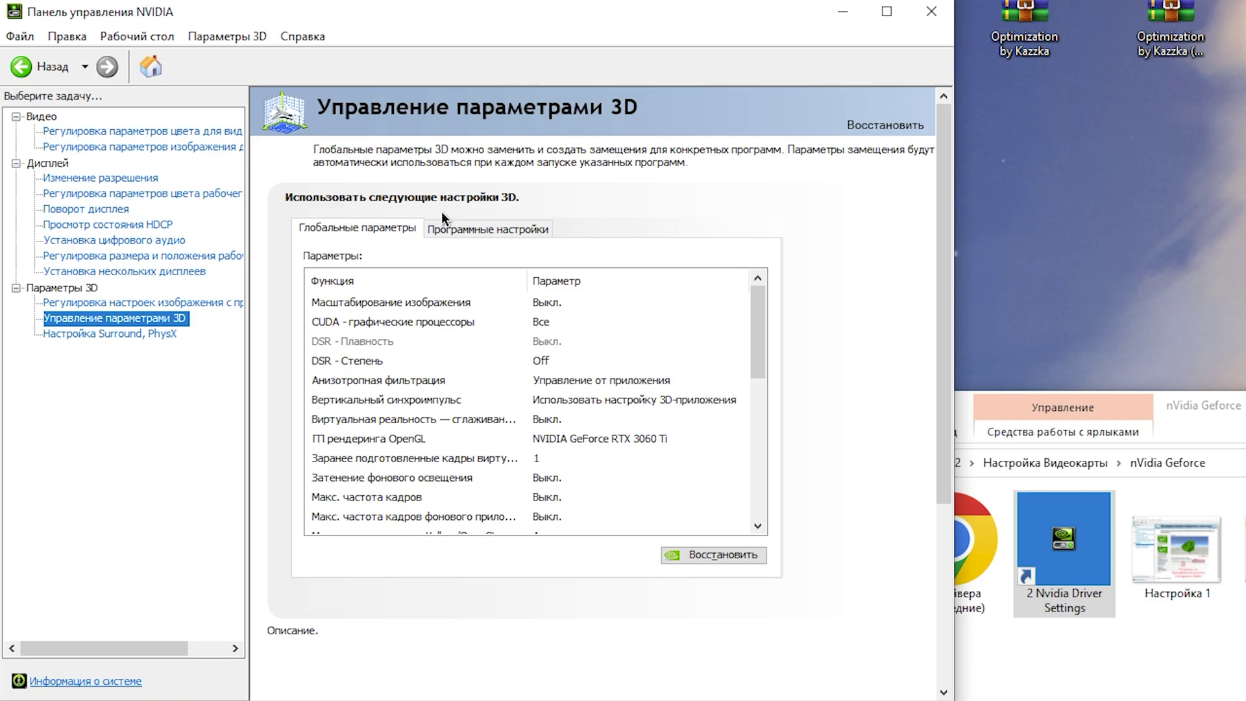
In the per-program 3D settings, look through the program list and open the option to add a program
left_click(481, 234)
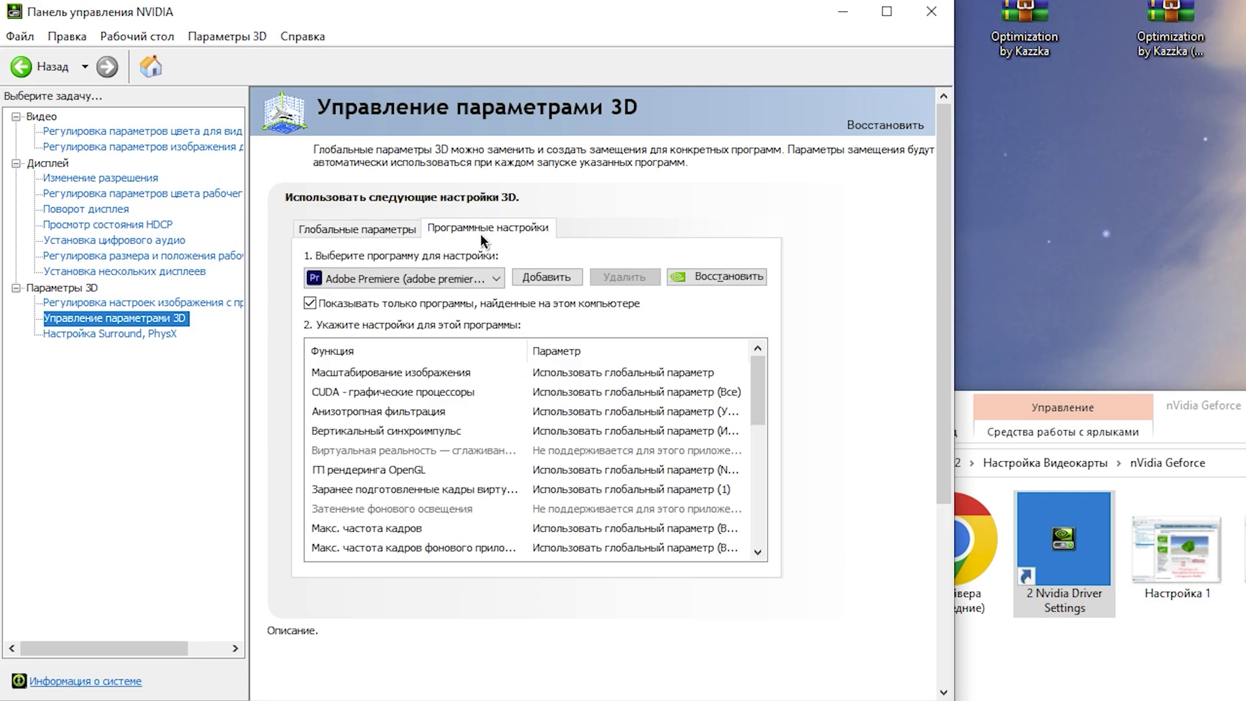
left_click(480, 277)
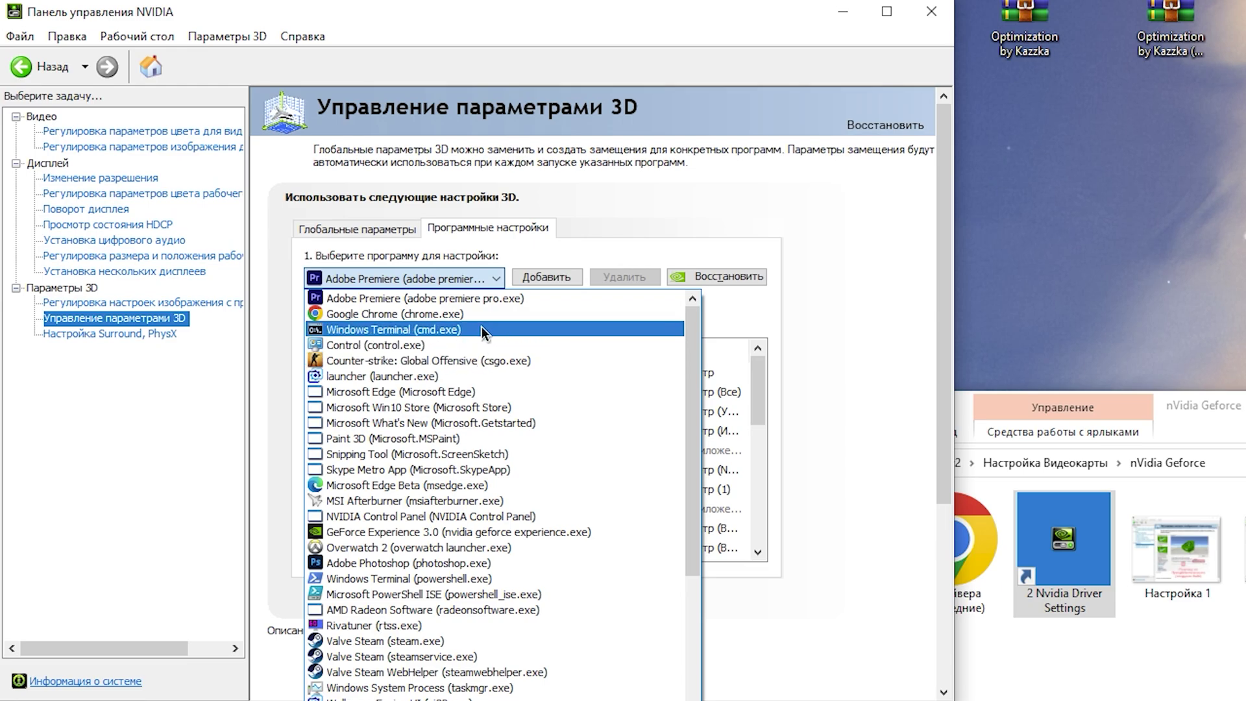
left_click(525, 277)
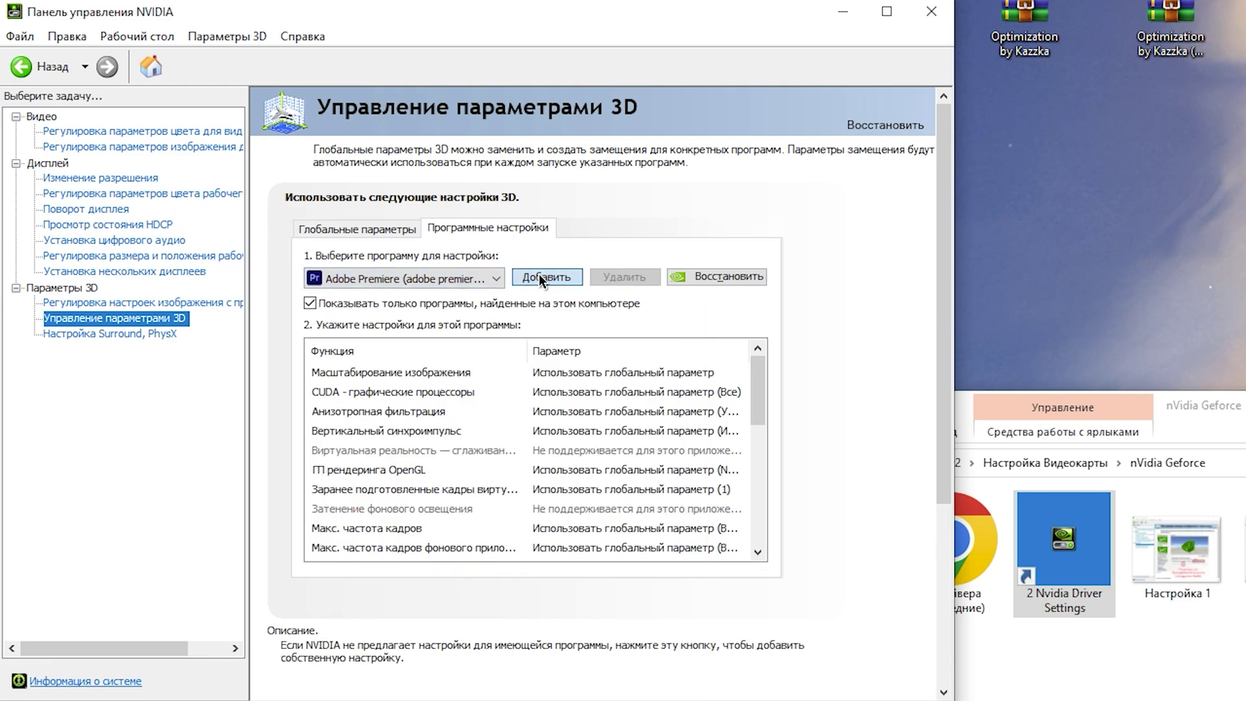
left_click(539, 274)
left_click(728, 439)
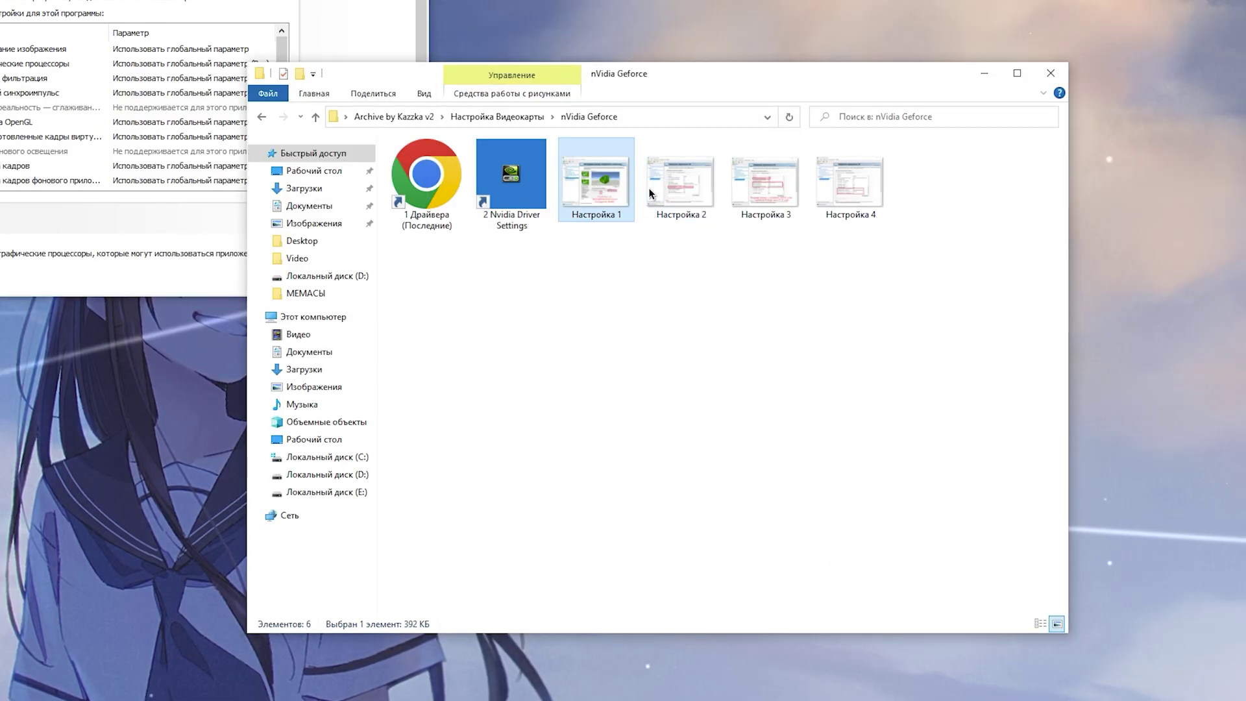
View the numbered Настройка guide images in the nVidia Geforce folder for the recommended control panel settings
left_click(680, 176)
left_click(749, 188)
left_click(869, 193)
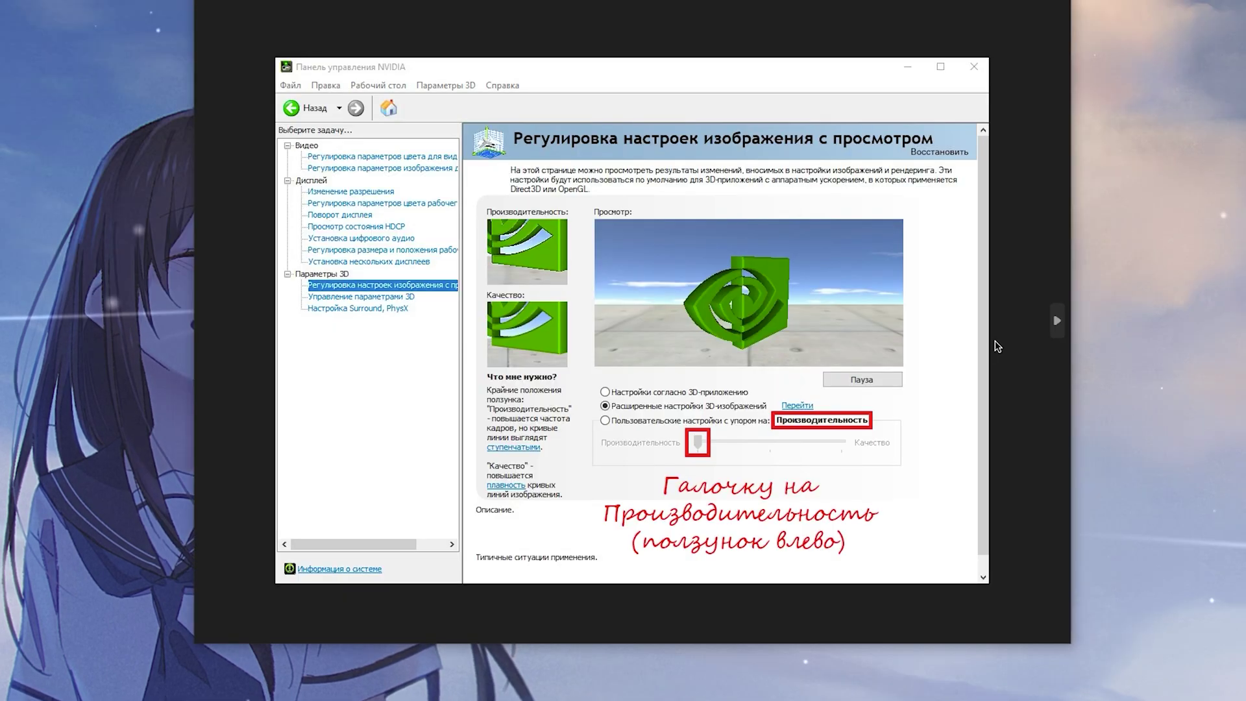
left_click(1055, 328)
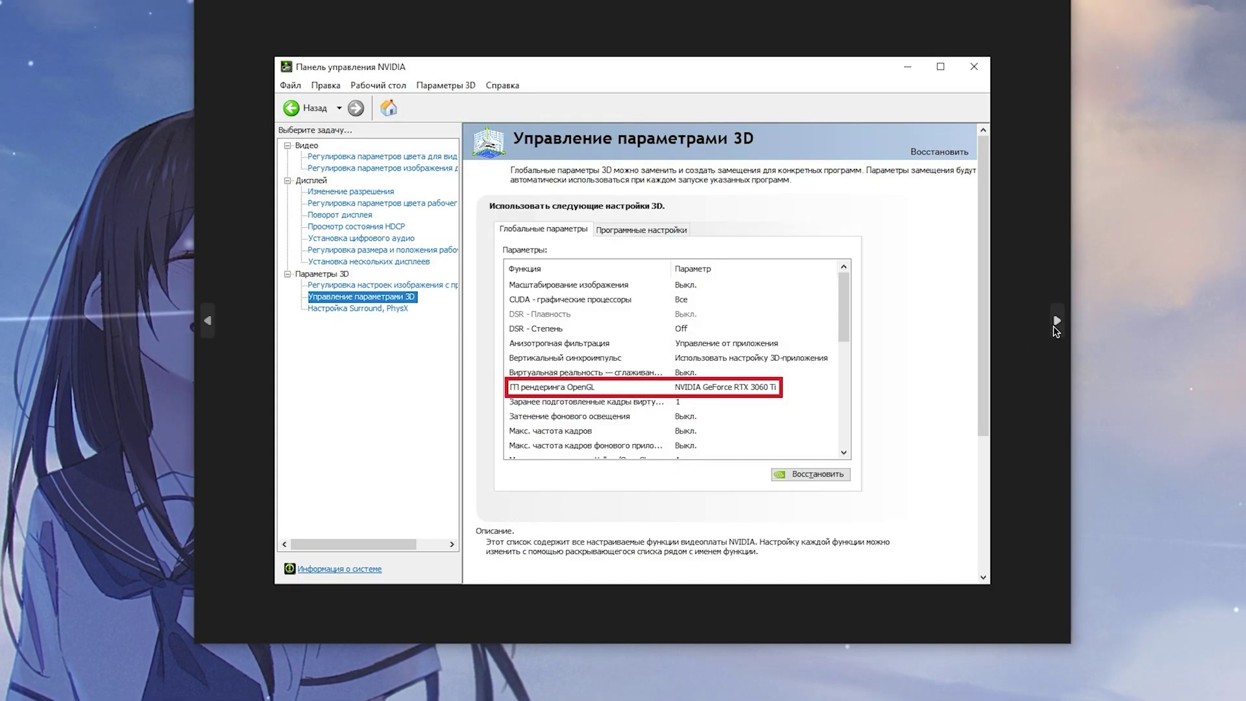
left_click(1054, 327)
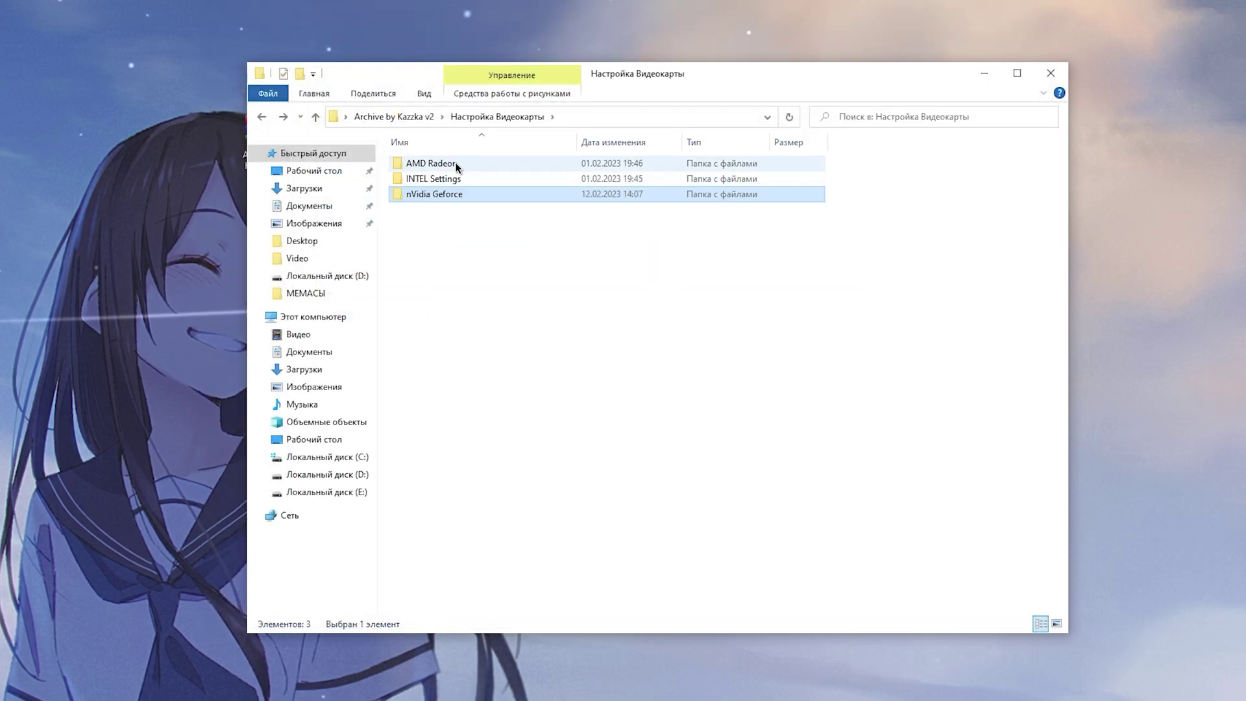
Look through the AMD Radeon folder's driver link, installation image, Amd Driver Settings shortcut and numbered Настройка guides
double_click(454, 163)
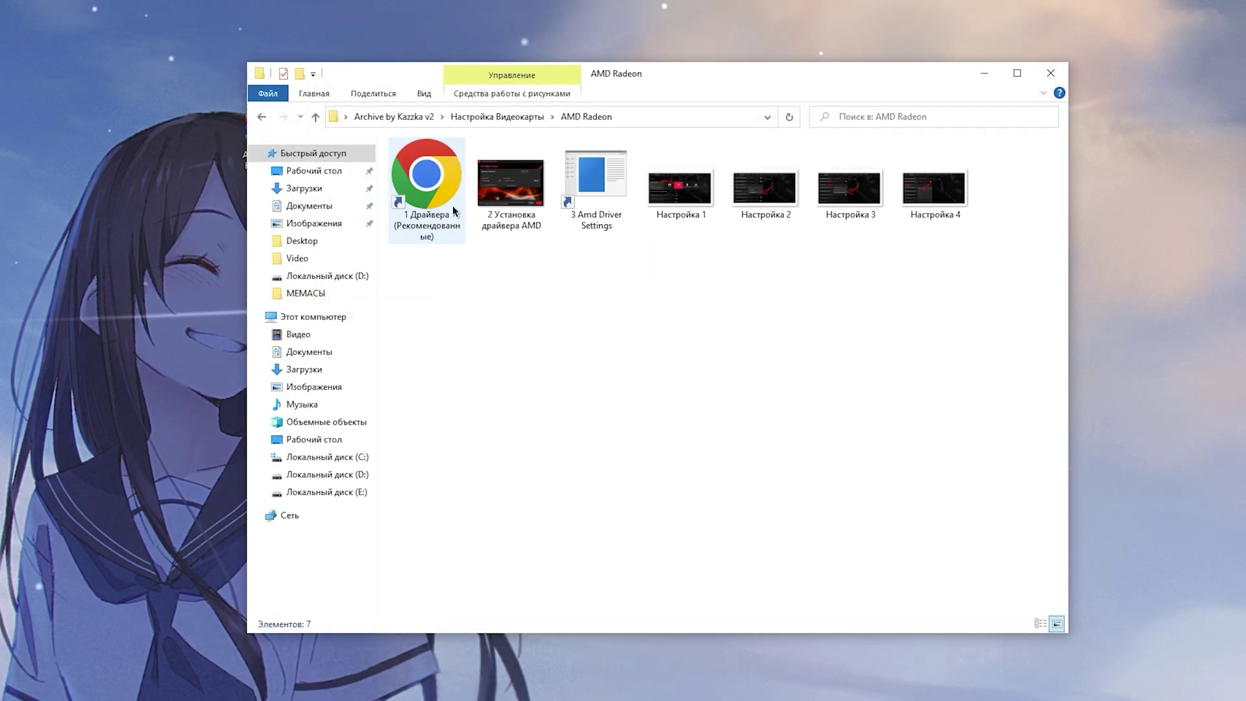
left_click(443, 193)
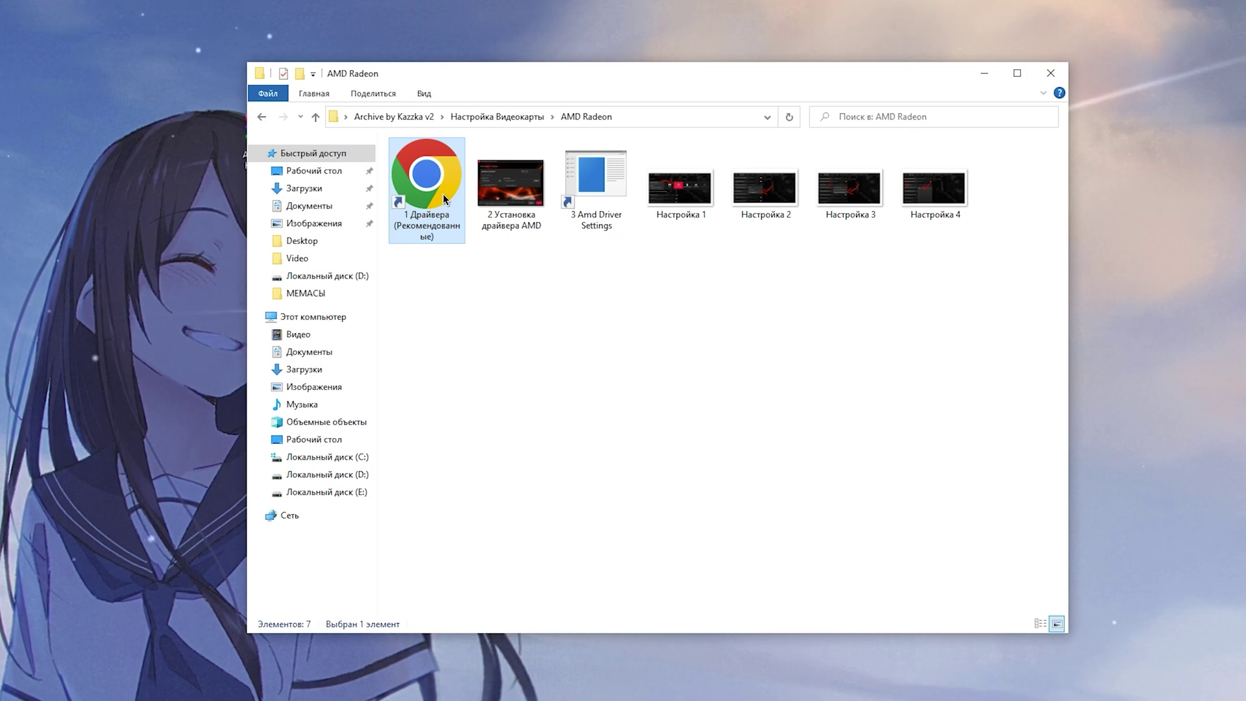
double_click(519, 194)
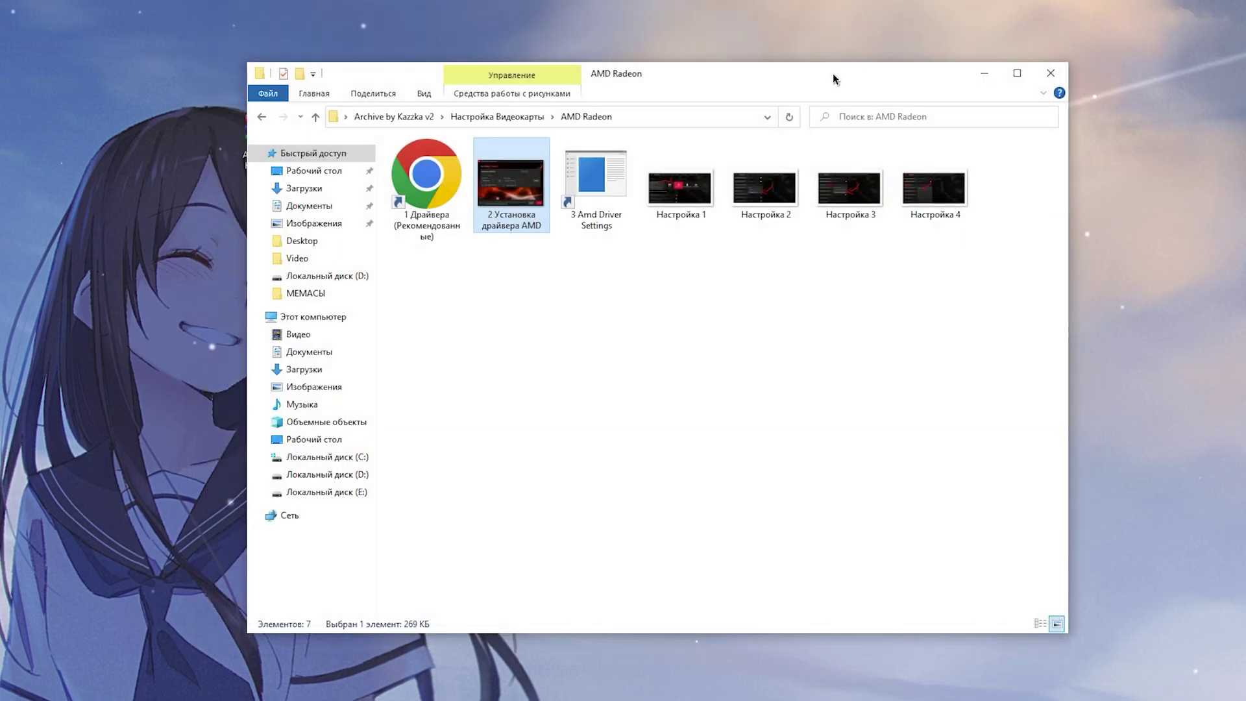
left_click(622, 184)
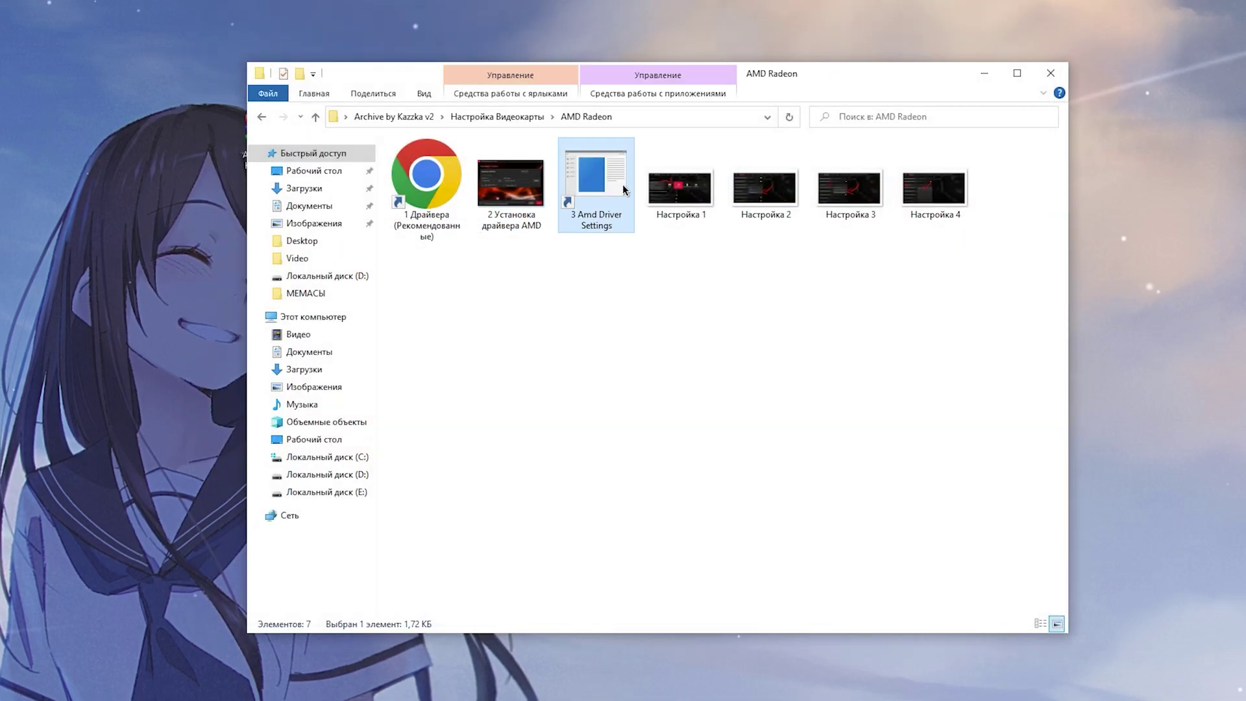
left_click(752, 297)
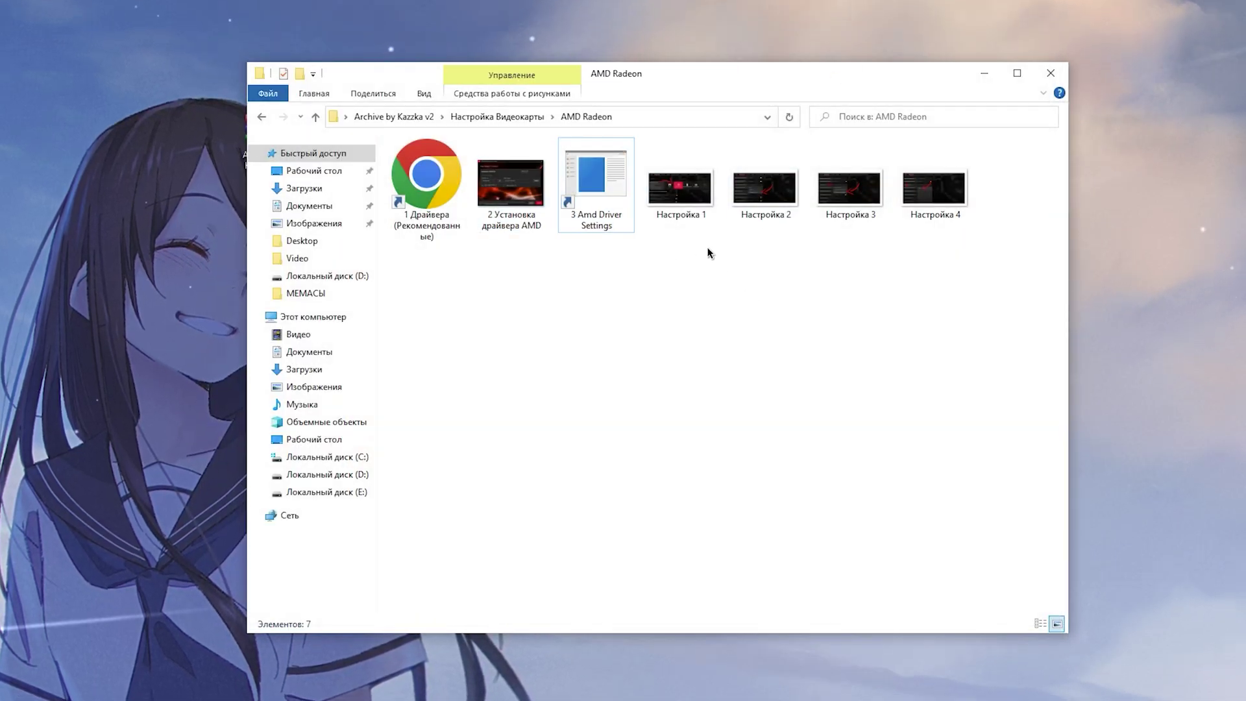
key("BackSpace")
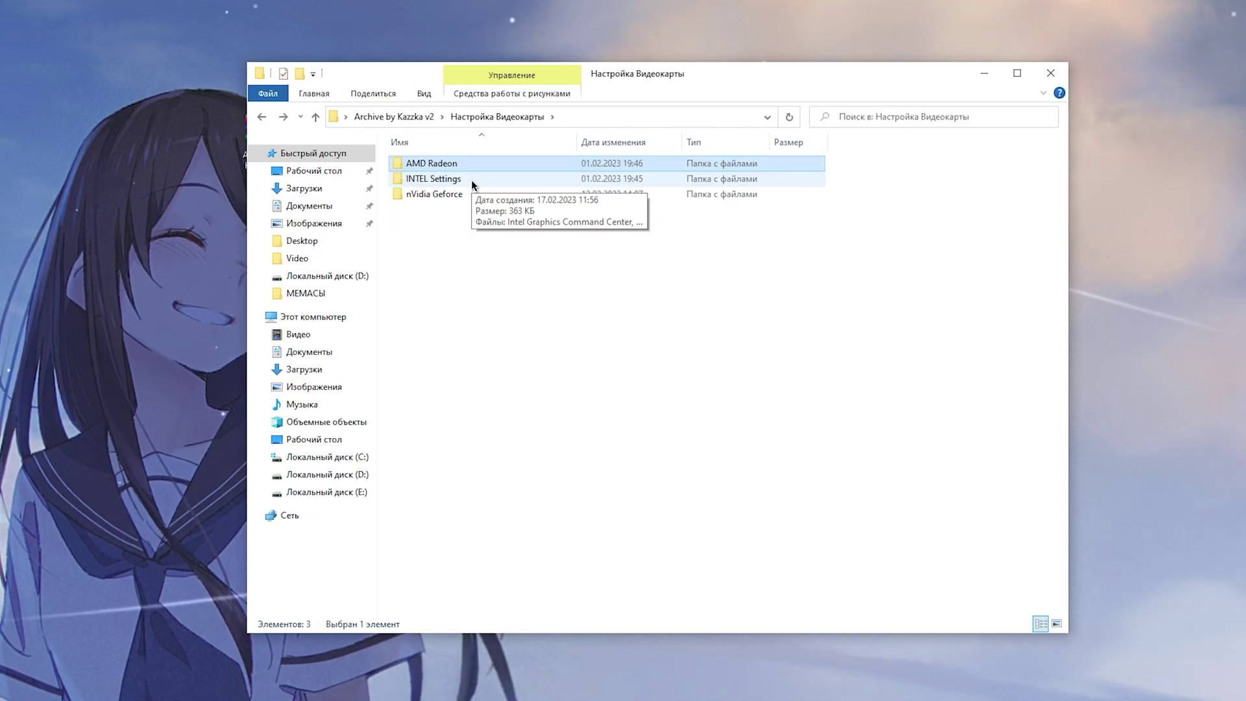
Check the guide images in the INTEL Settings folder and return to the Archive by Kazzka v2 folder
double_click(471, 180)
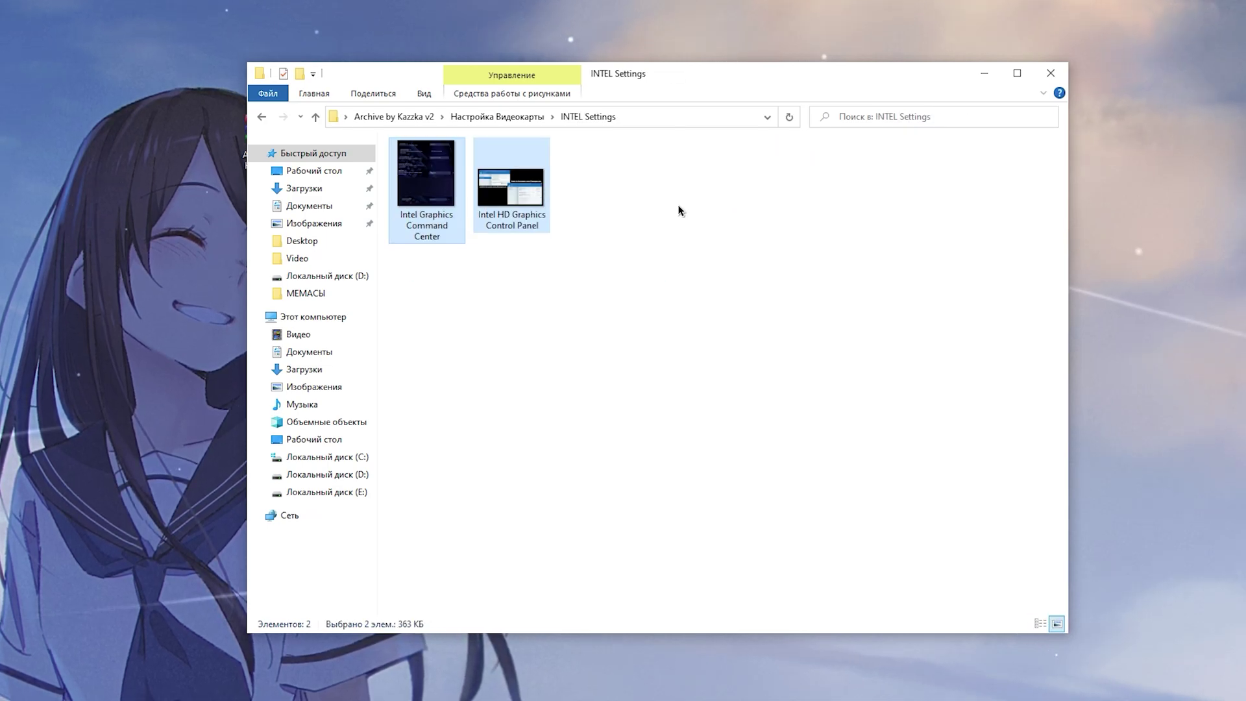
left_click(679, 210)
key("alt+Left")
key("alt+Left")
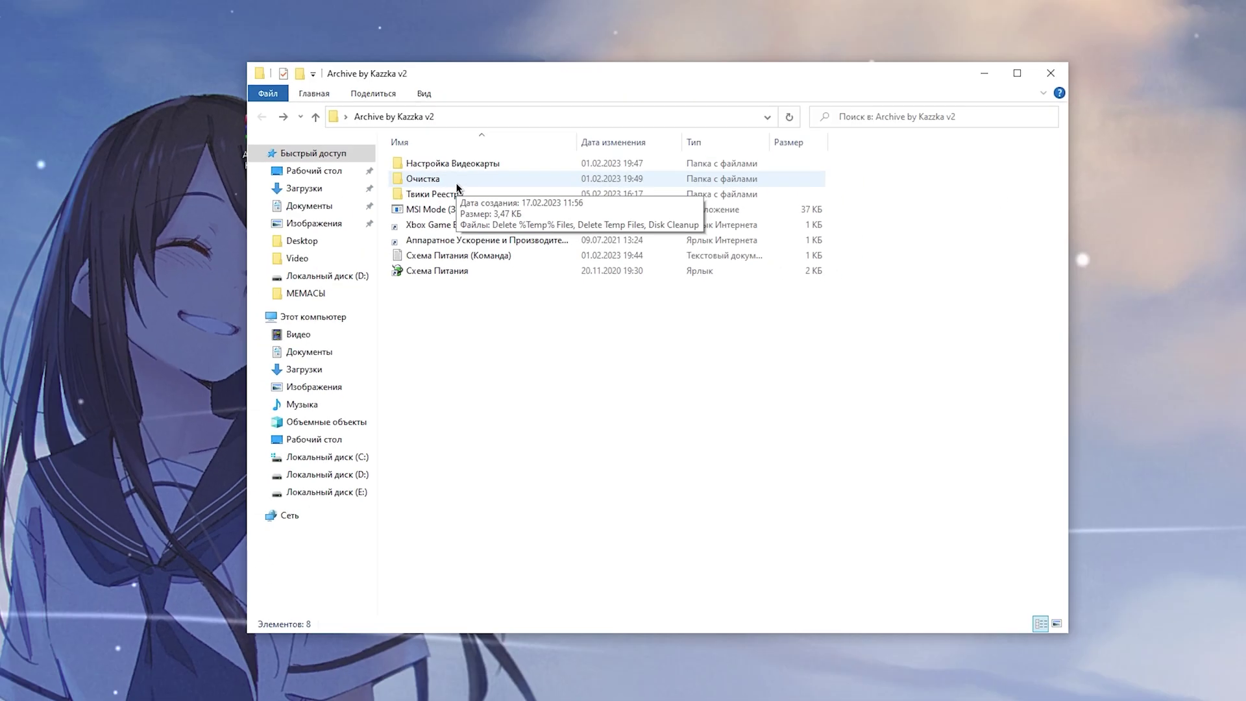
Permanently delete everything in the Windows Temp folder, reached through the Delete %Temp% Files shortcut in the Очистка folder
double_click(454, 182)
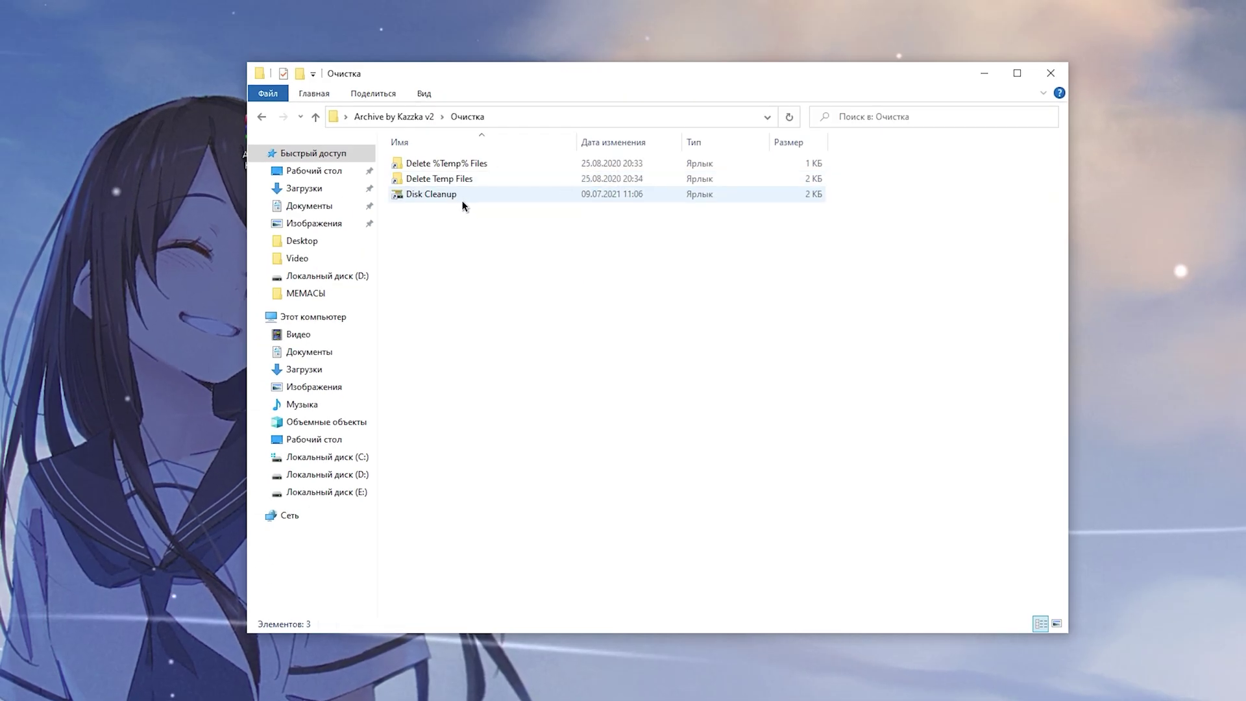
left_click(492, 162)
double_click(487, 163)
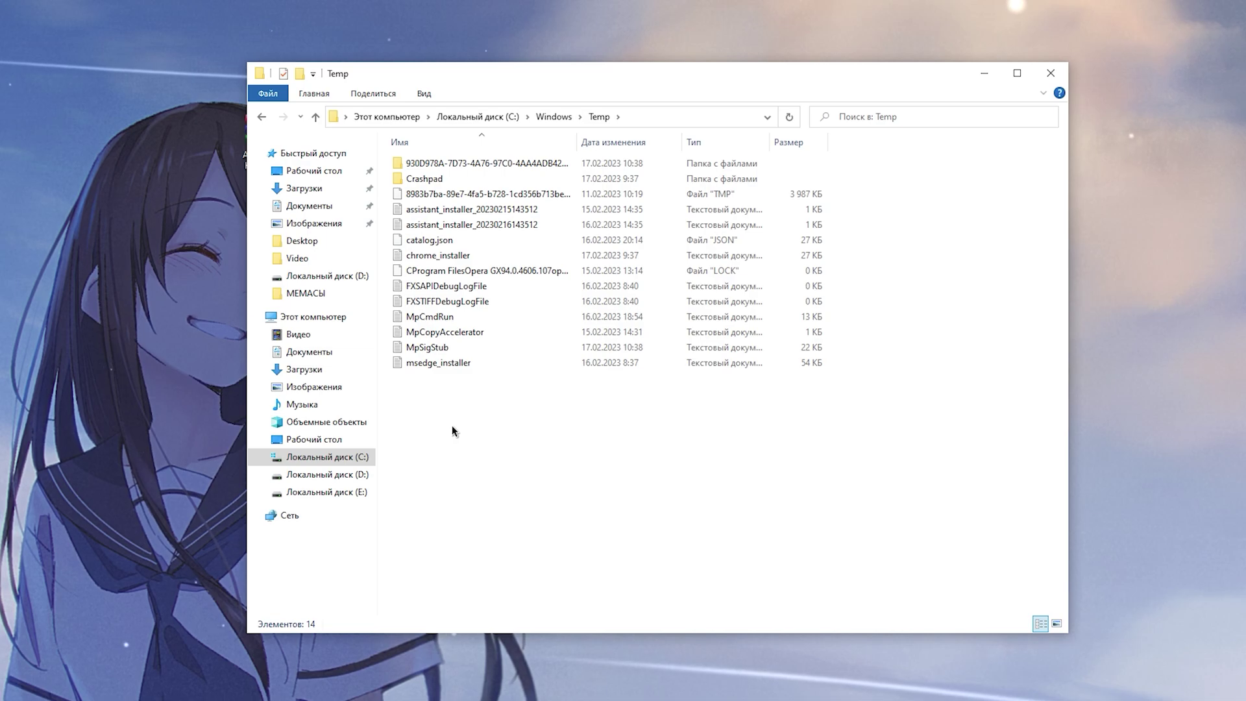
left_click_drag(451, 426, 465, 110)
key("Delete")
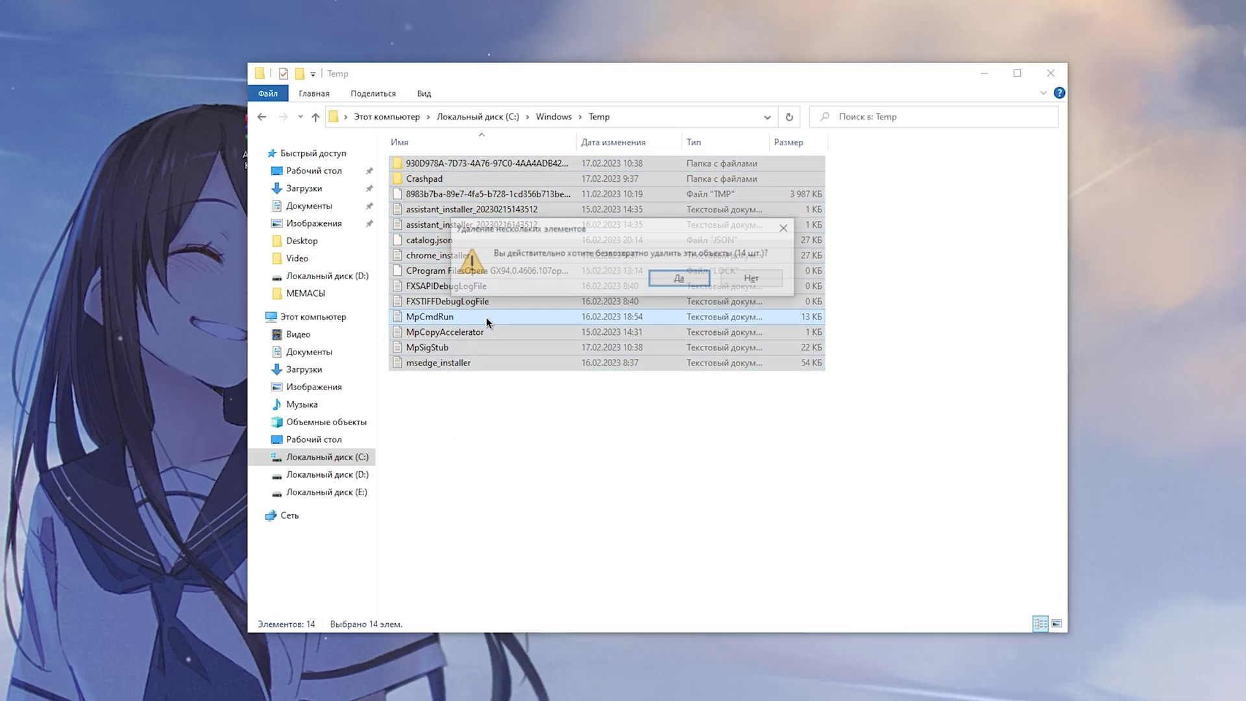
key("Return")
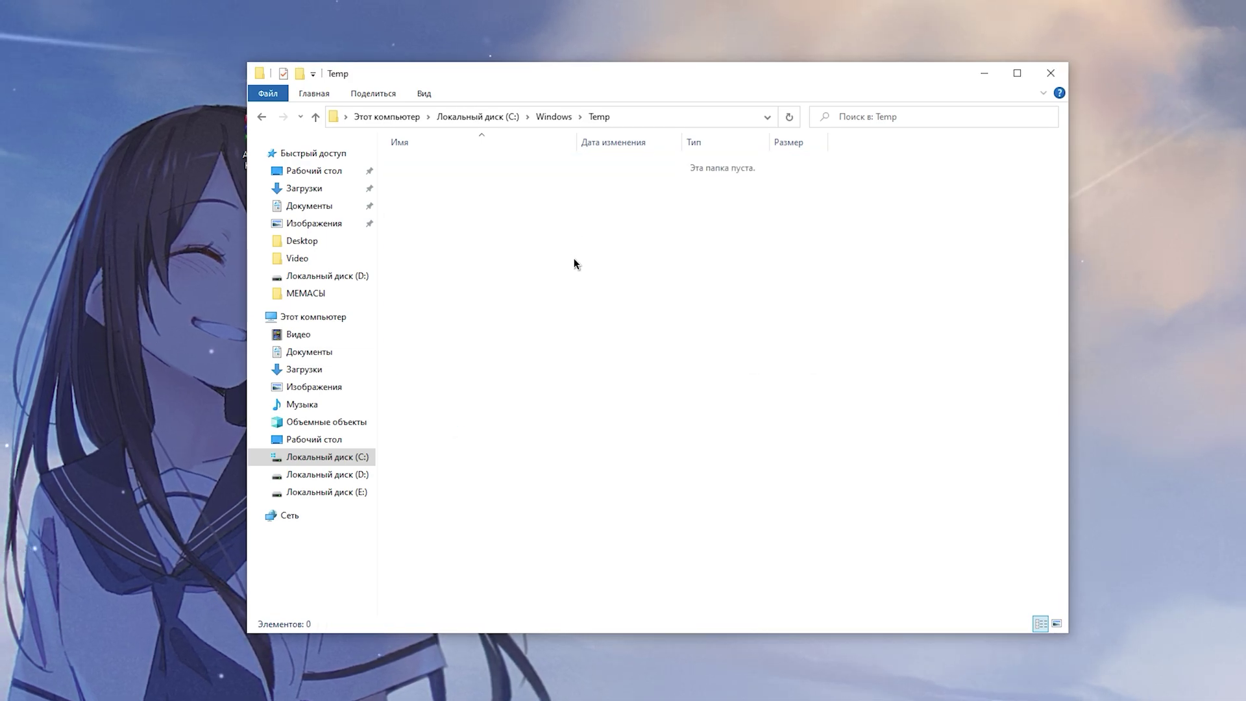
Permanently delete the AppData Local Temp contents through the Delete Temp Files shortcut, cancel on files in use, and return to Очистка
left_click(261, 117)
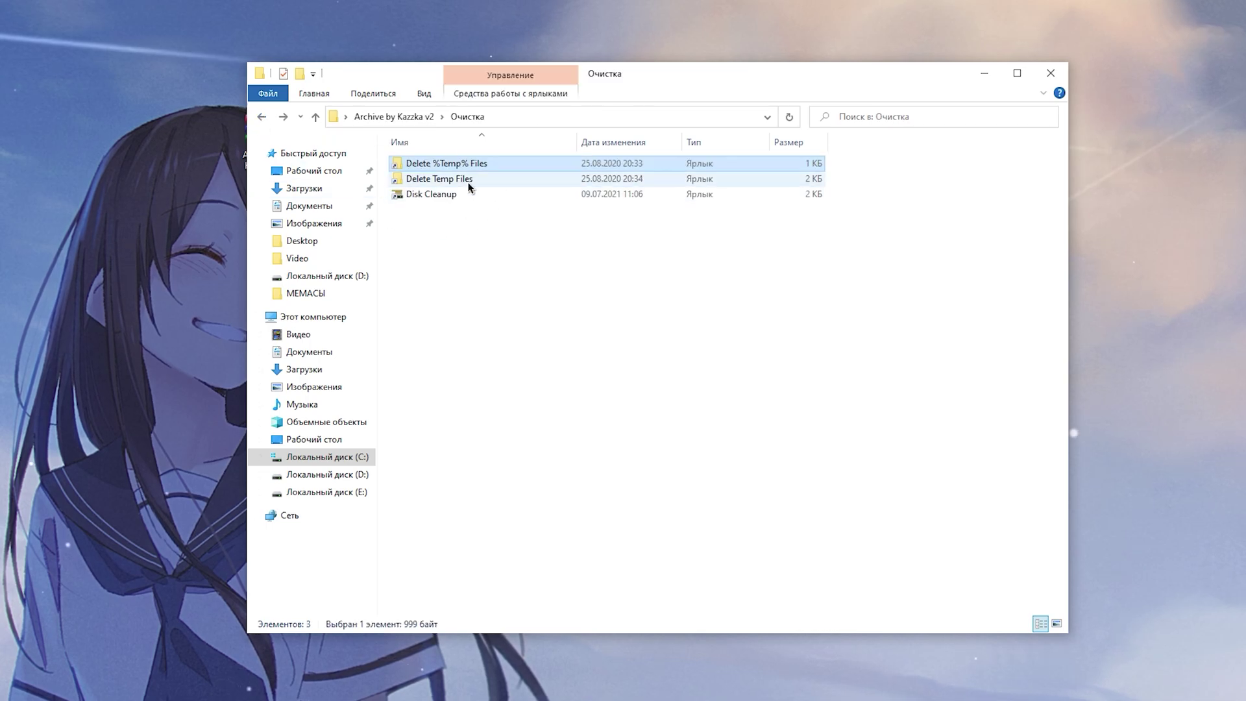
double_click(507, 181)
left_click_drag(466, 531, 454, 130)
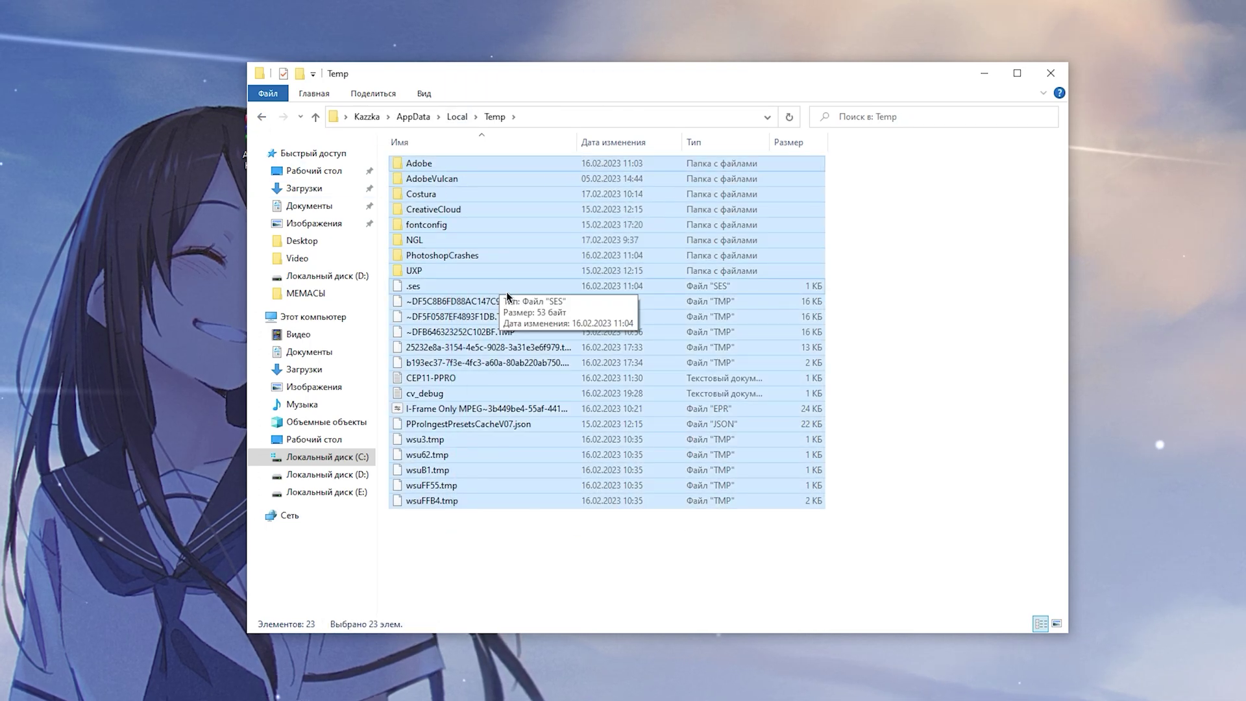
key("shift+Delete")
left_click(684, 275)
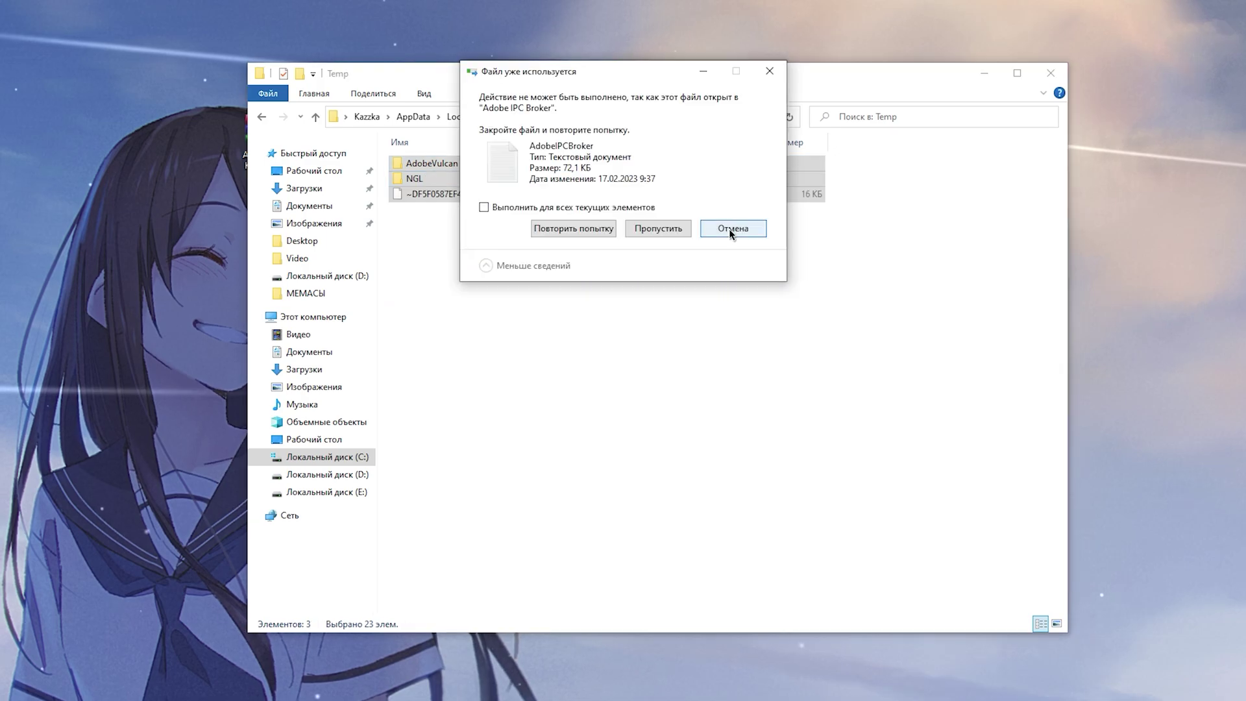
left_click(730, 228)
key("alt+Left")
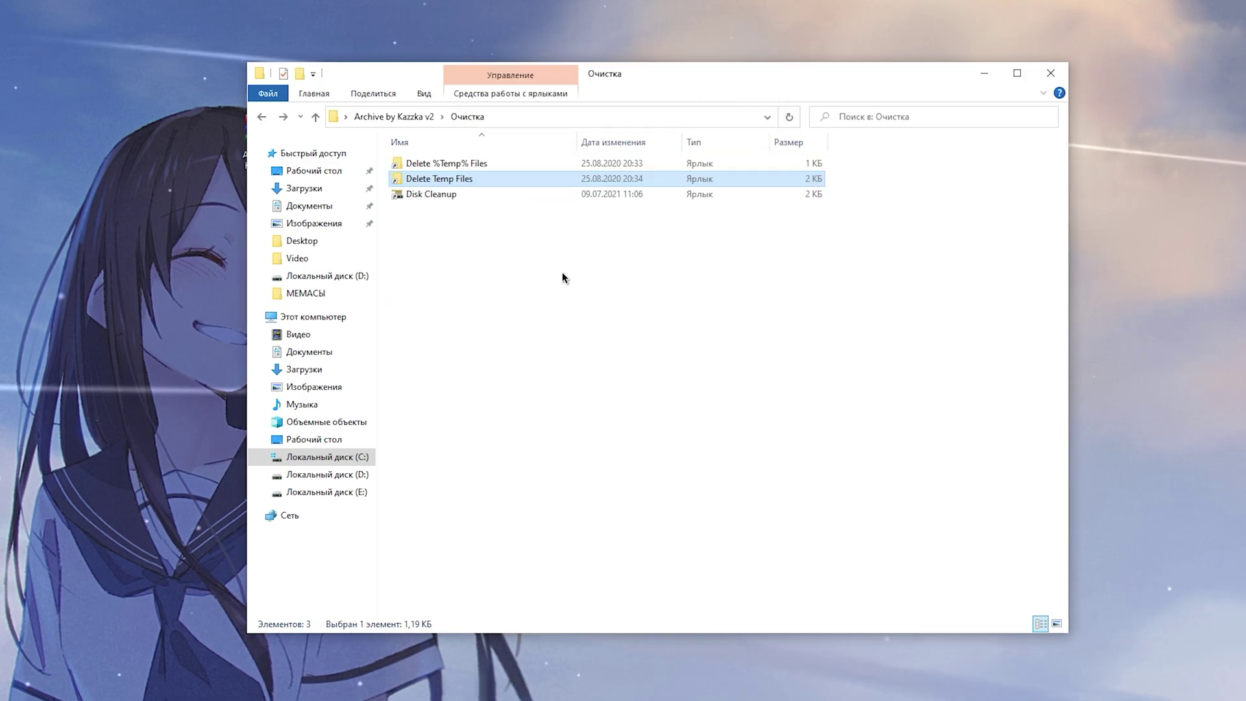
Run Disk Cleanup on drive C: including system files, and delete the checked file categories
double_click(443, 196)
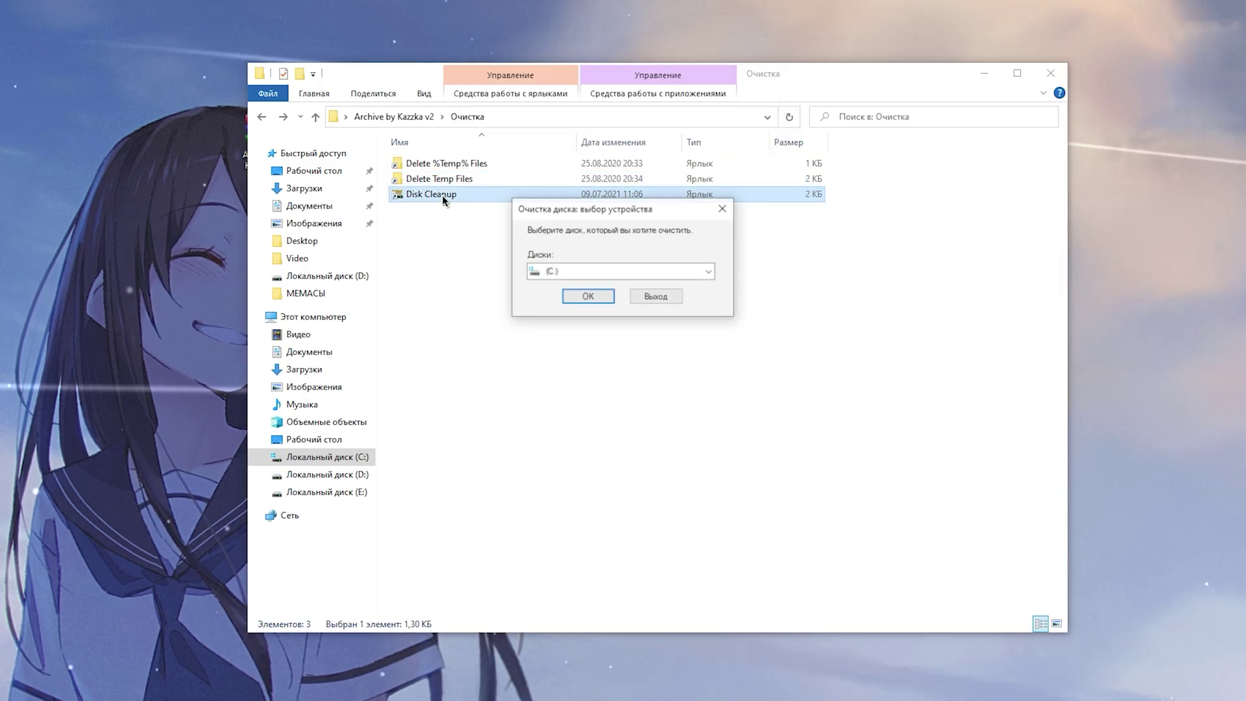
left_click(587, 298)
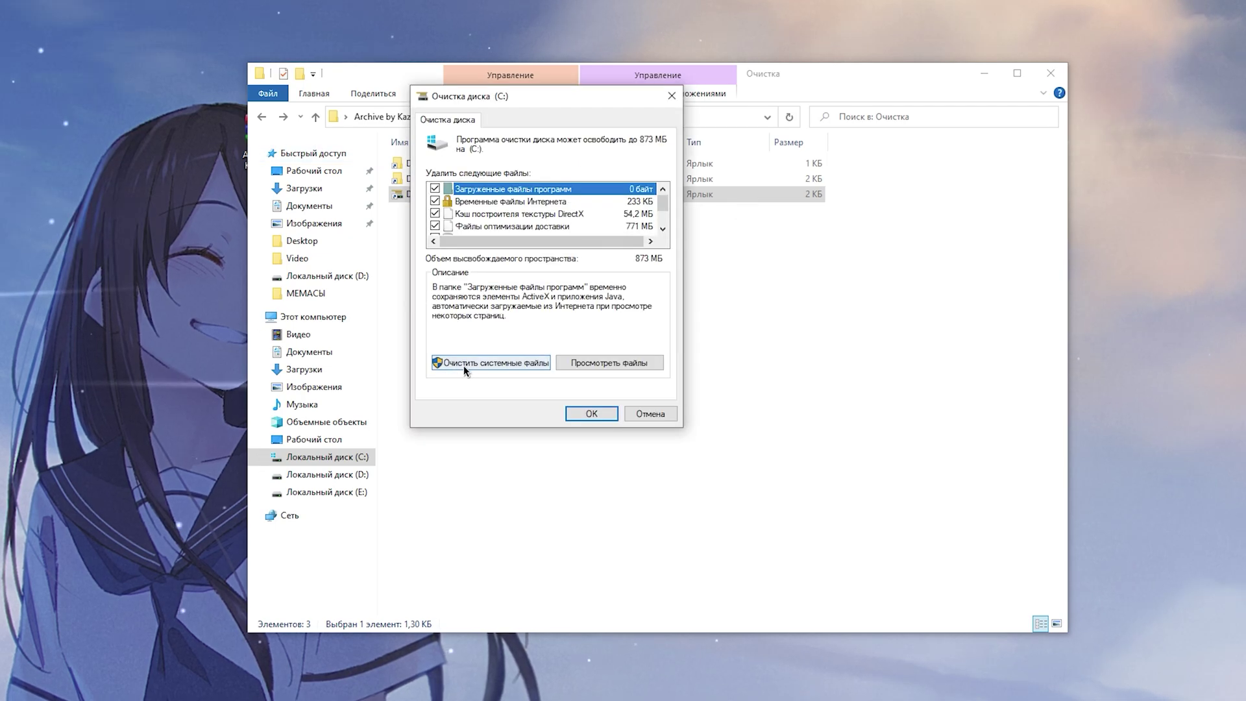
left_click(463, 365)
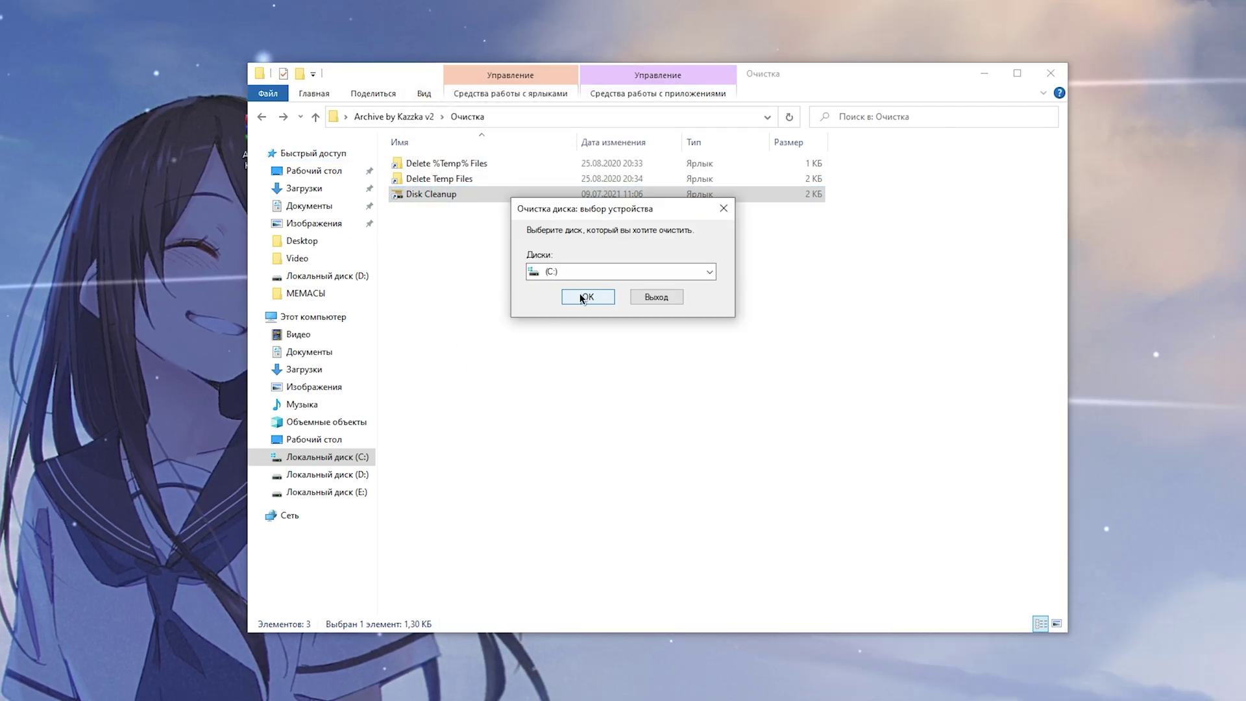
left_click(582, 297)
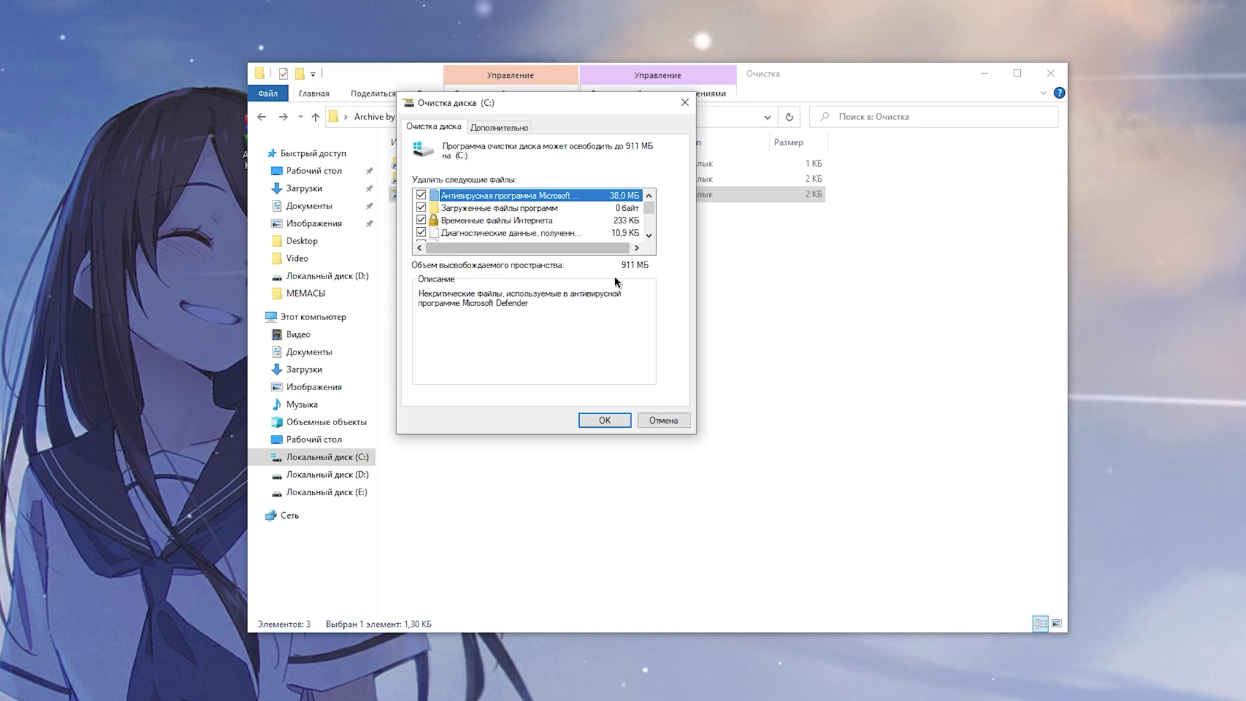
scroll(644, 205, "down", 3)
left_click(602, 420)
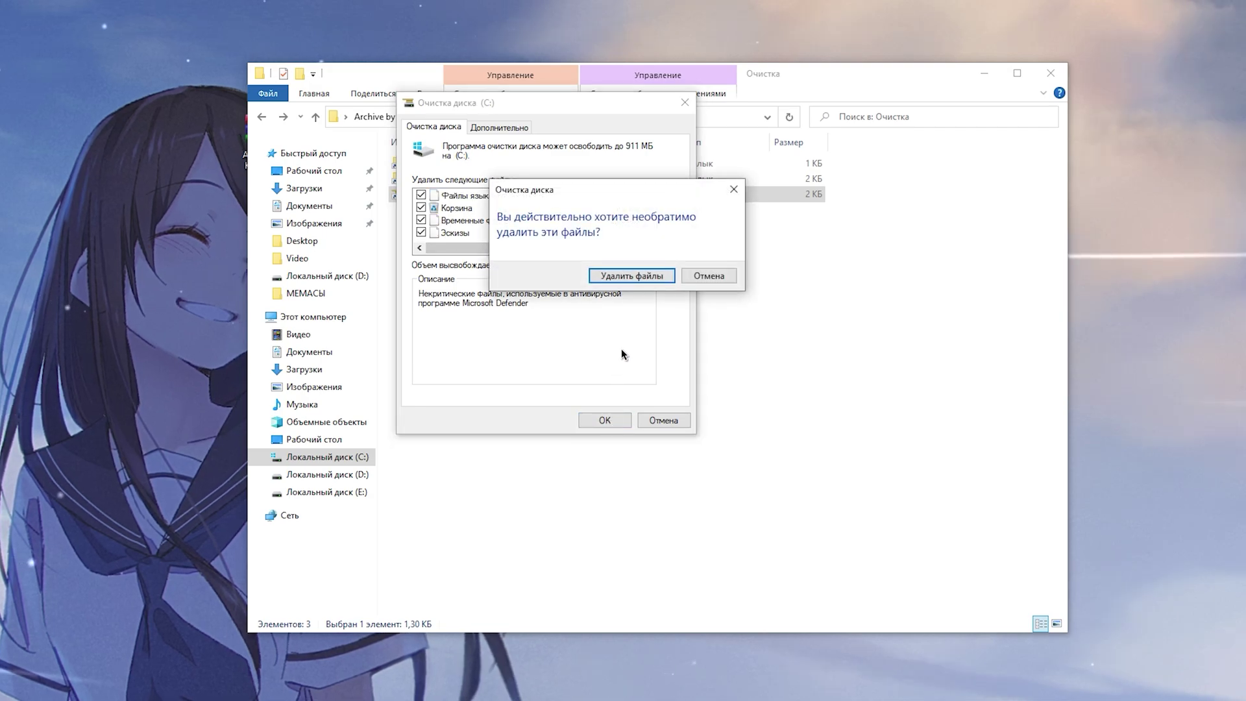
left_click(615, 278)
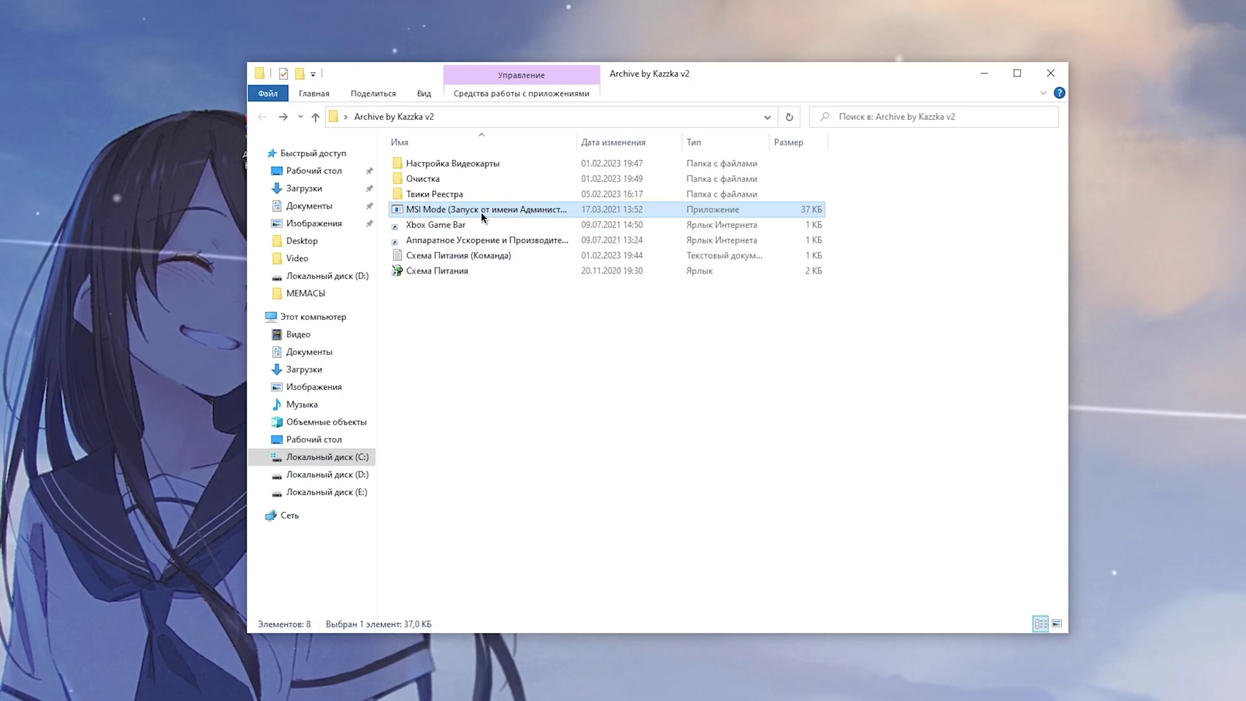
Launch the MSI Mode utility from the Archive by Kazzka v2 folder as administrator
right_click(480, 212)
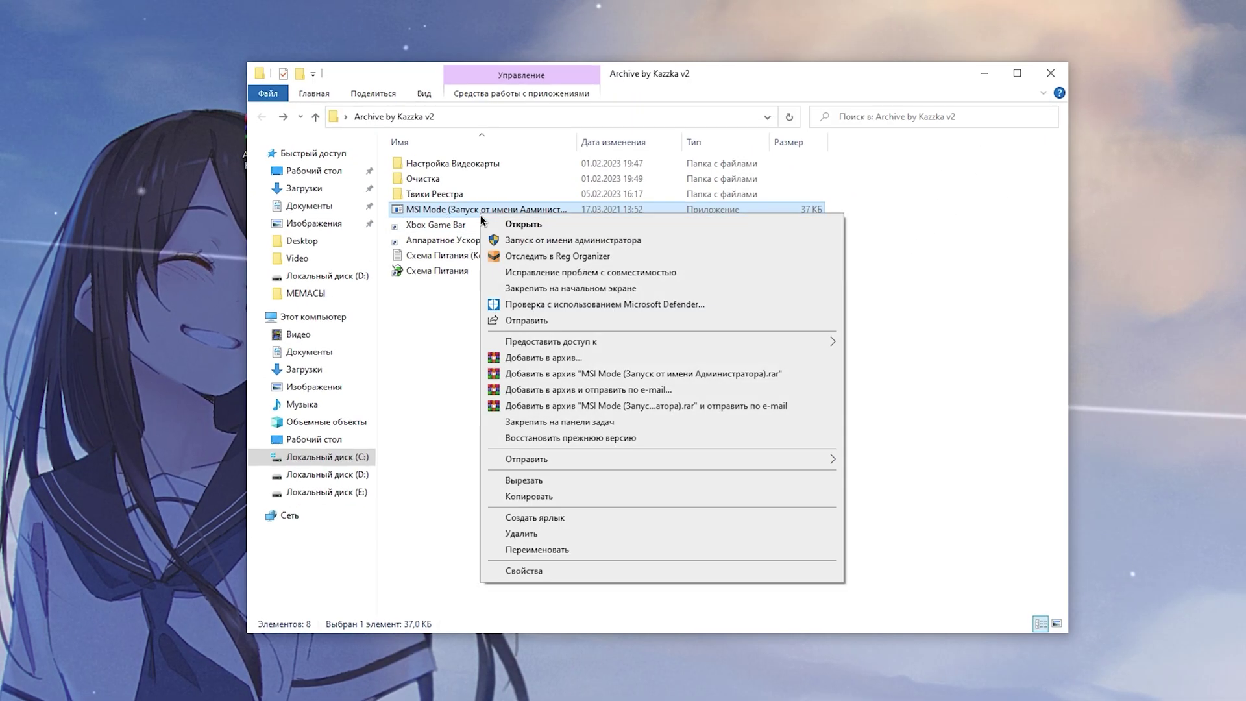
left_click(540, 240)
left_click(546, 378)
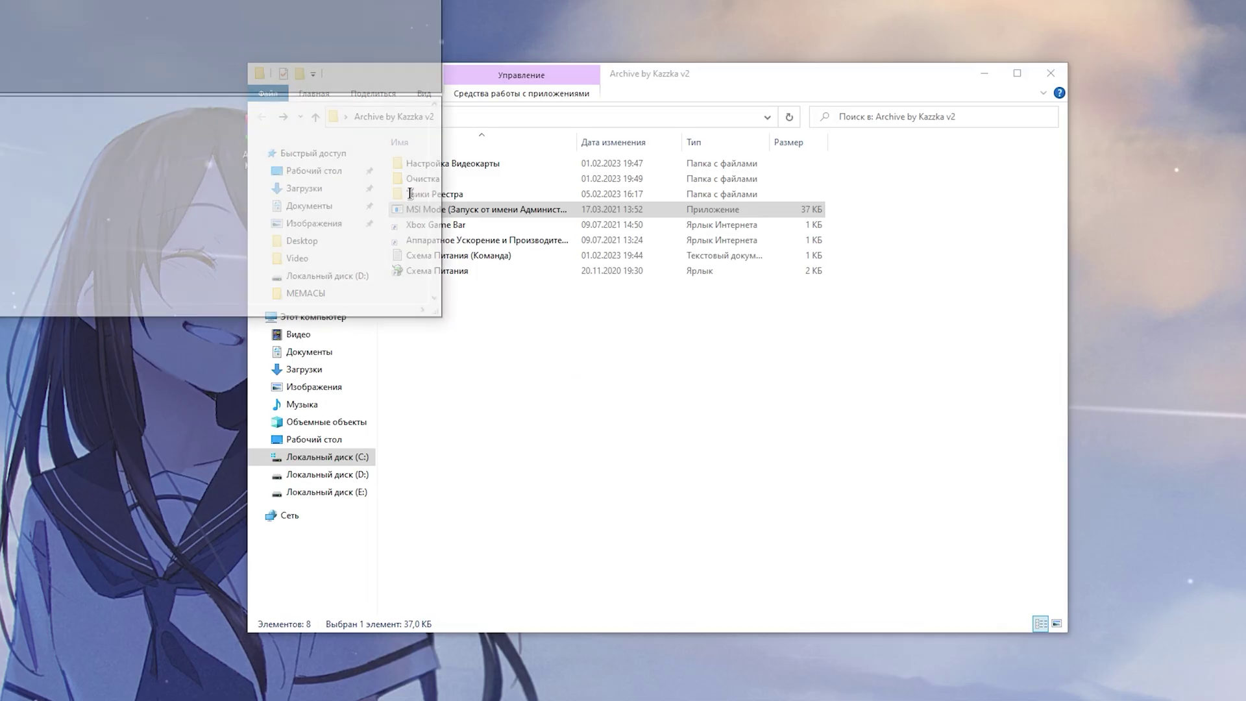
Enable MSI mode for the NVIDIA GeForce RTX 3060 Ti with High interrupt priority, apply it, and close the utility
left_click(353, 308)
left_click(779, 305)
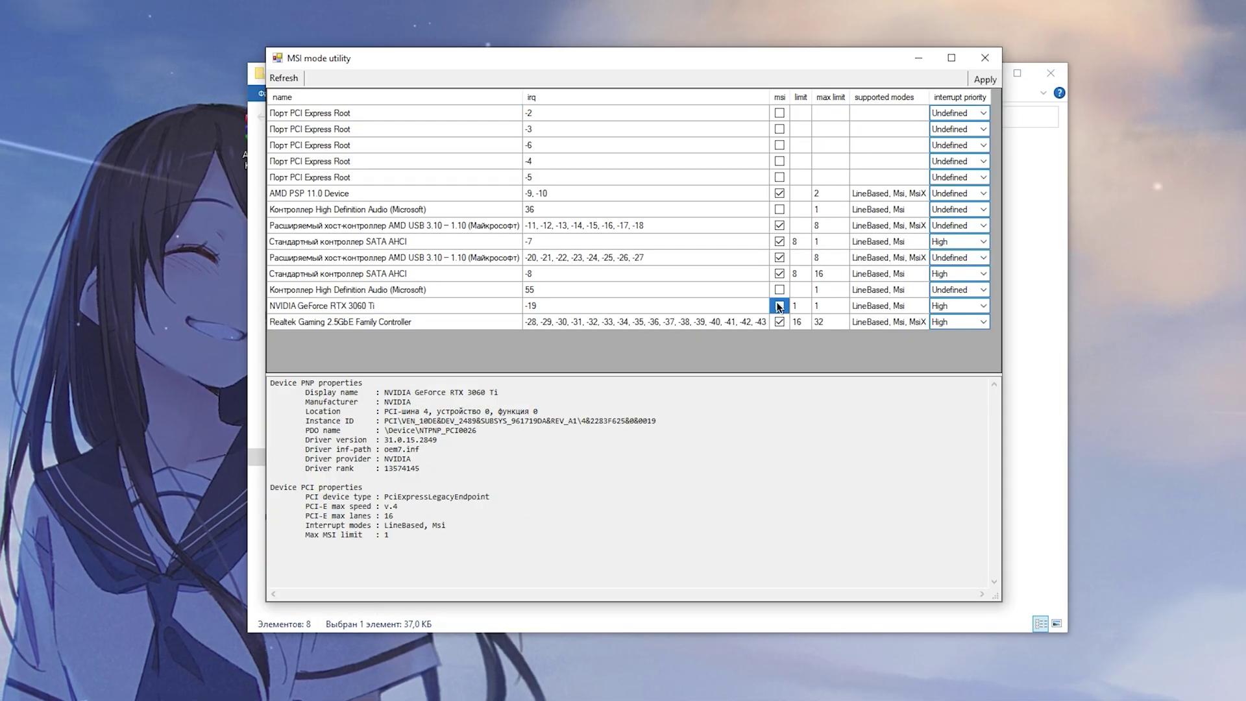
left_click(983, 306)
left_click(953, 349)
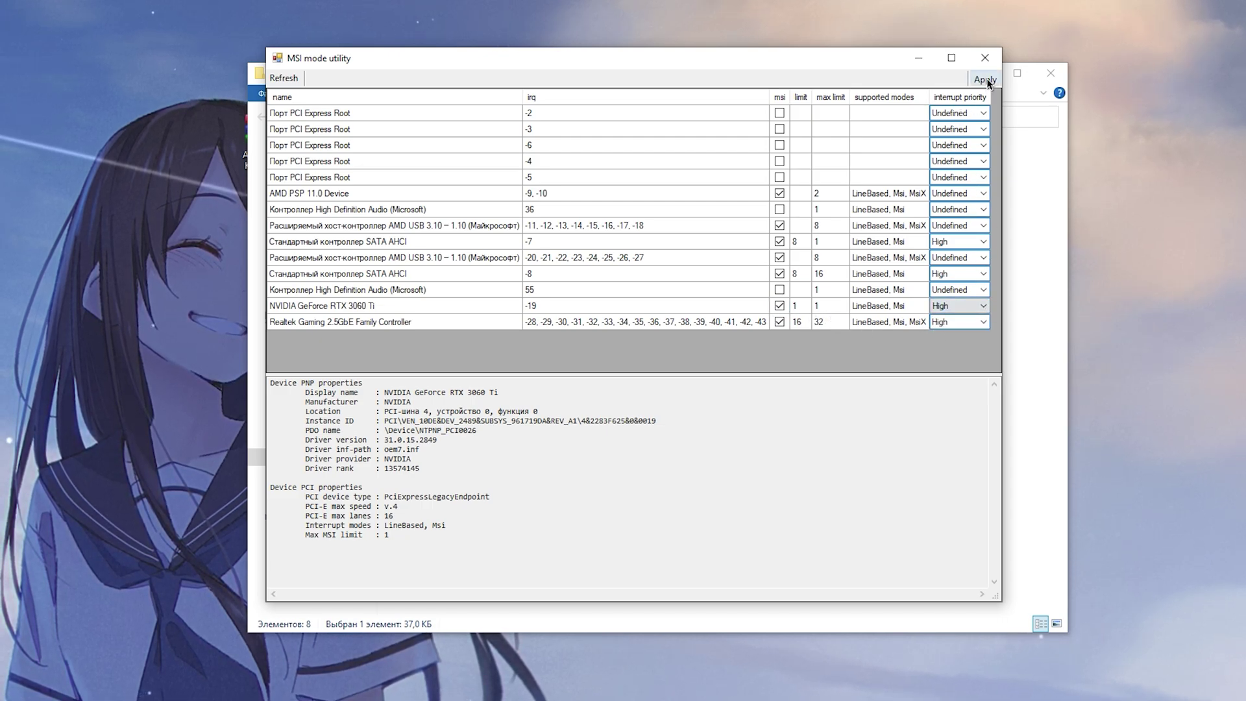
left_click(984, 58)
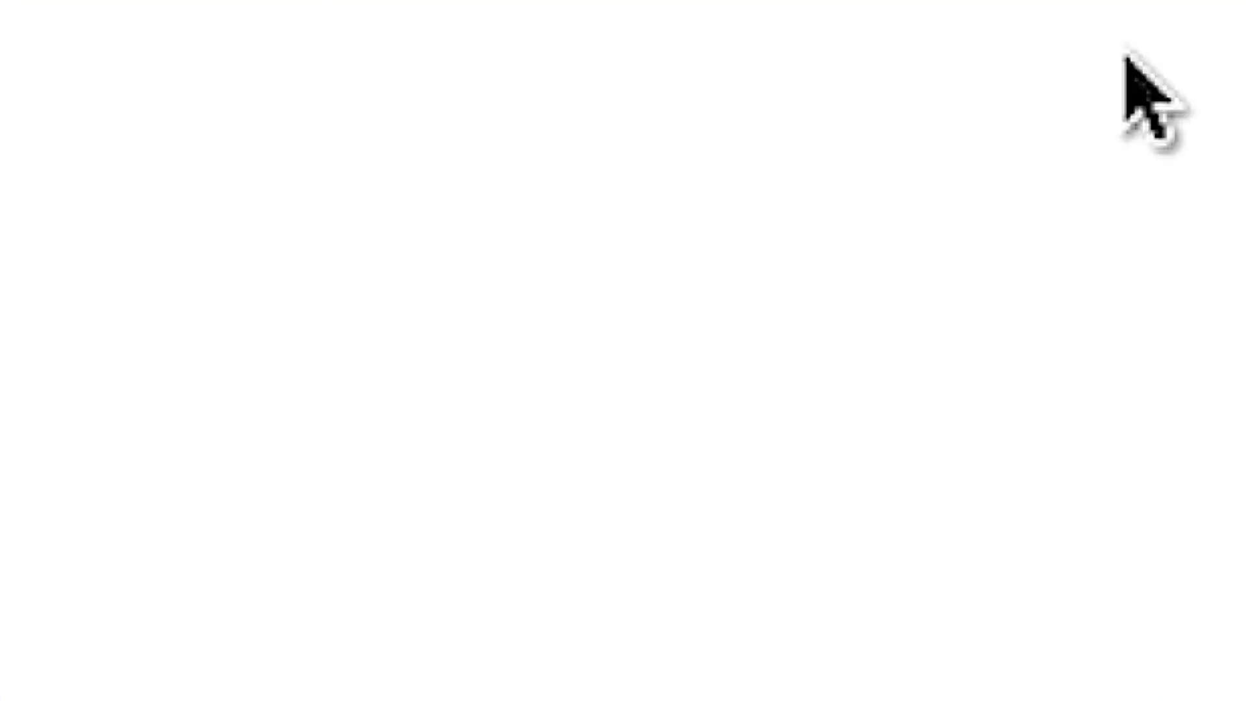
Open the Твики Реестра folder and review its five registry tweak files
left_click(468, 193)
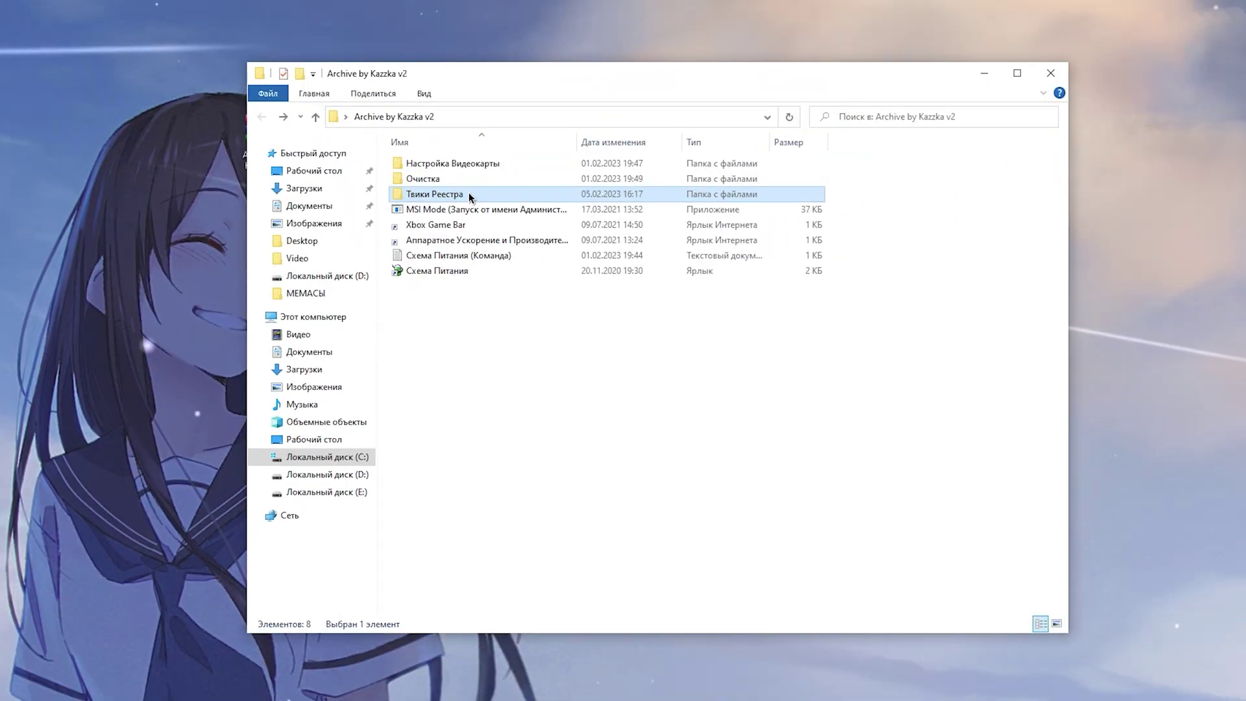
double_click(468, 193)
left_click_drag(457, 335, 465, 182)
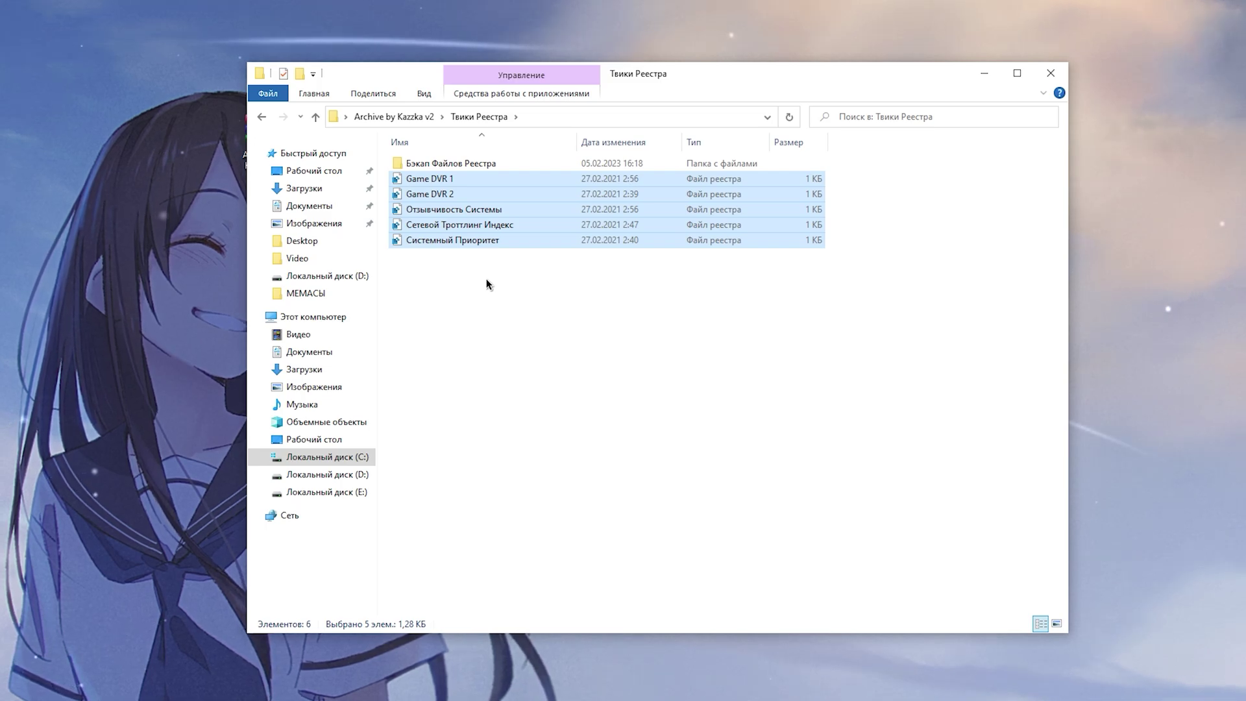
left_click(513, 411)
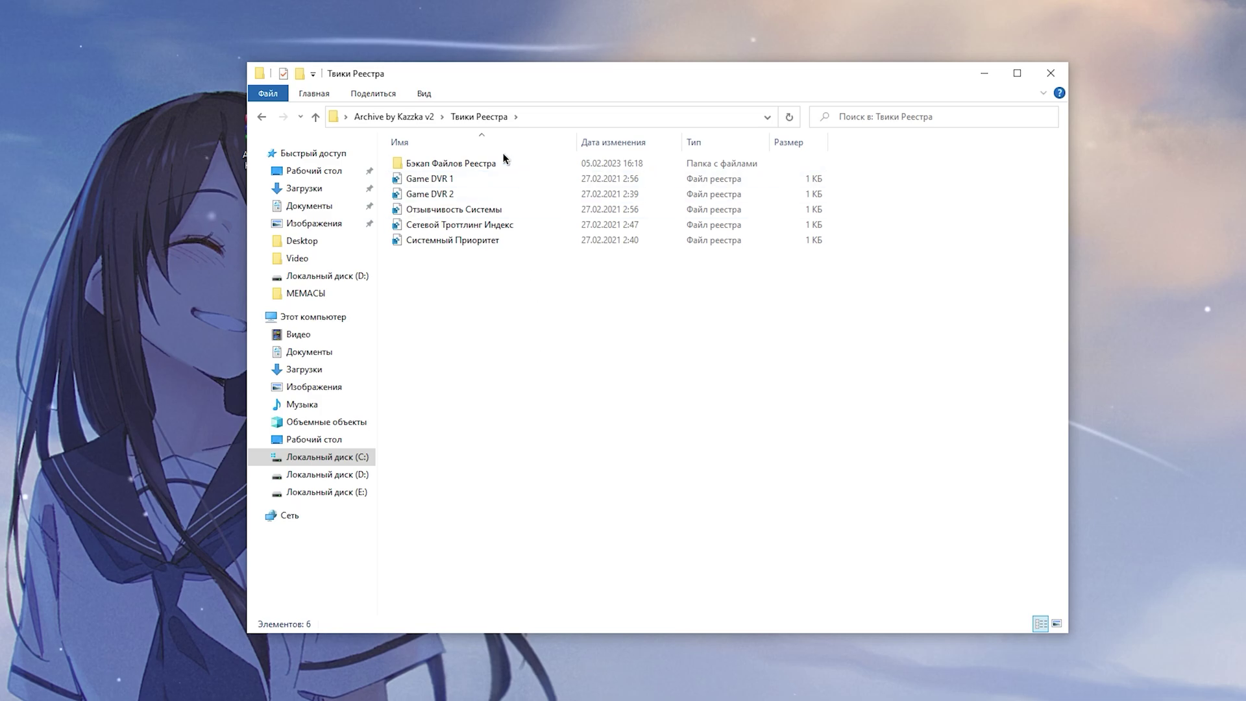
Look through the registry backups in the Бэкап Файлов Реестра folder and return to Твики Реестра
double_click(484, 166)
left_click_drag(454, 347, 431, 244)
left_click(262, 117)
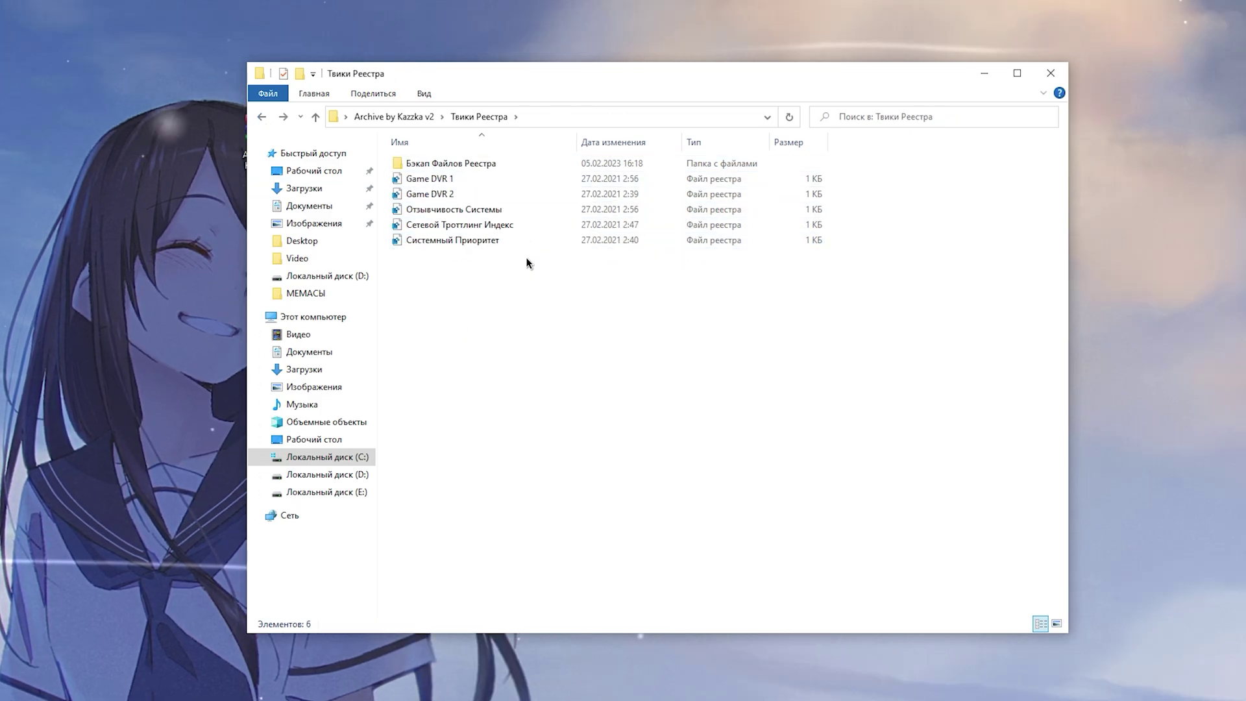
left_click(465, 179)
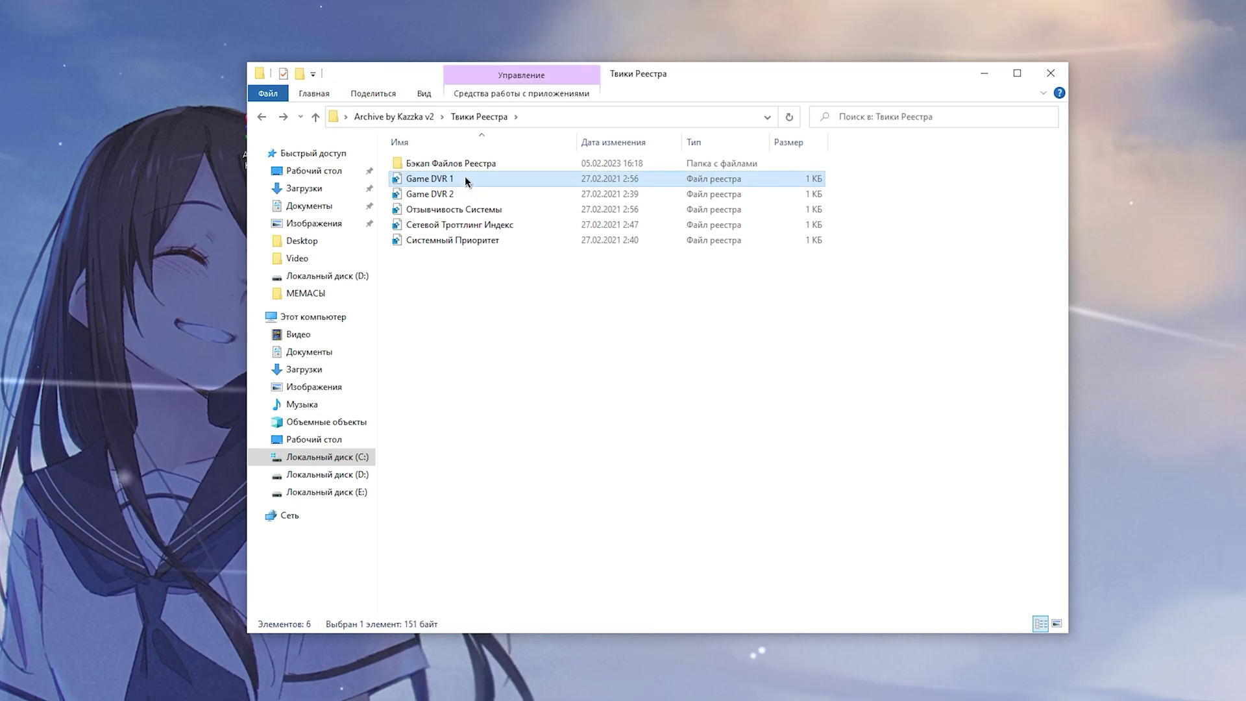
double_click(465, 164)
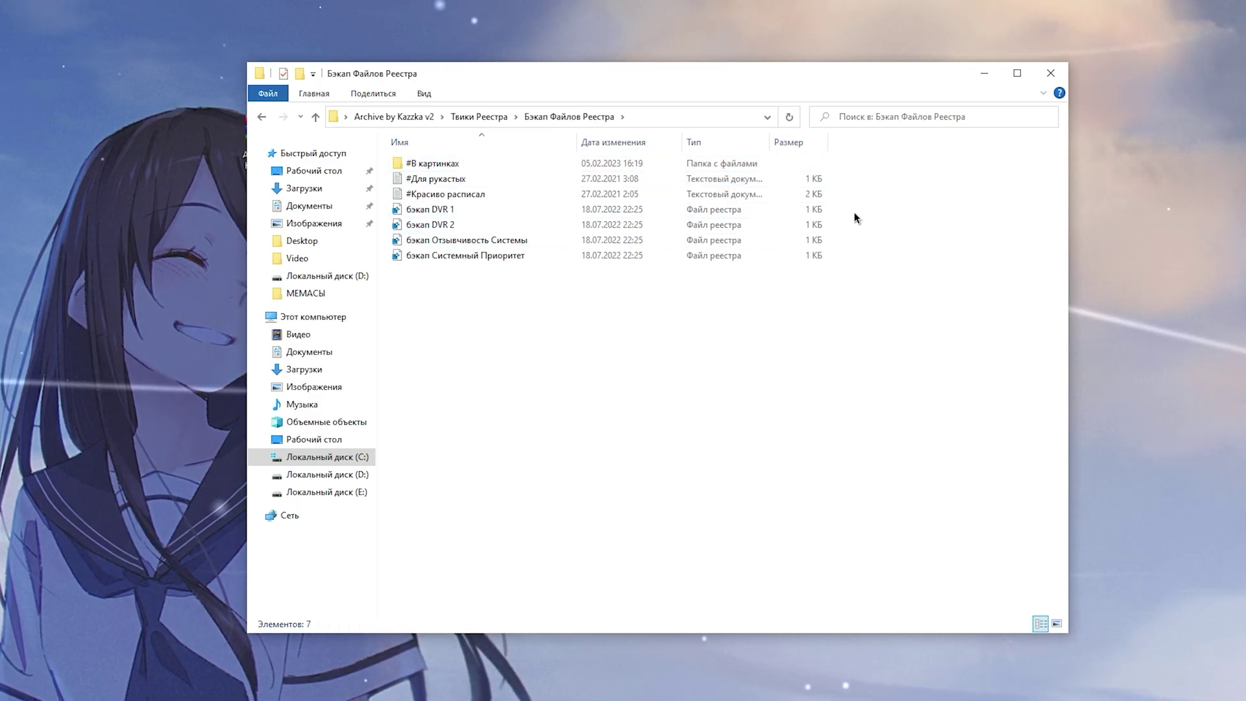
left_click_drag(850, 206, 676, 251)
left_click(488, 343)
key("BackSpace")
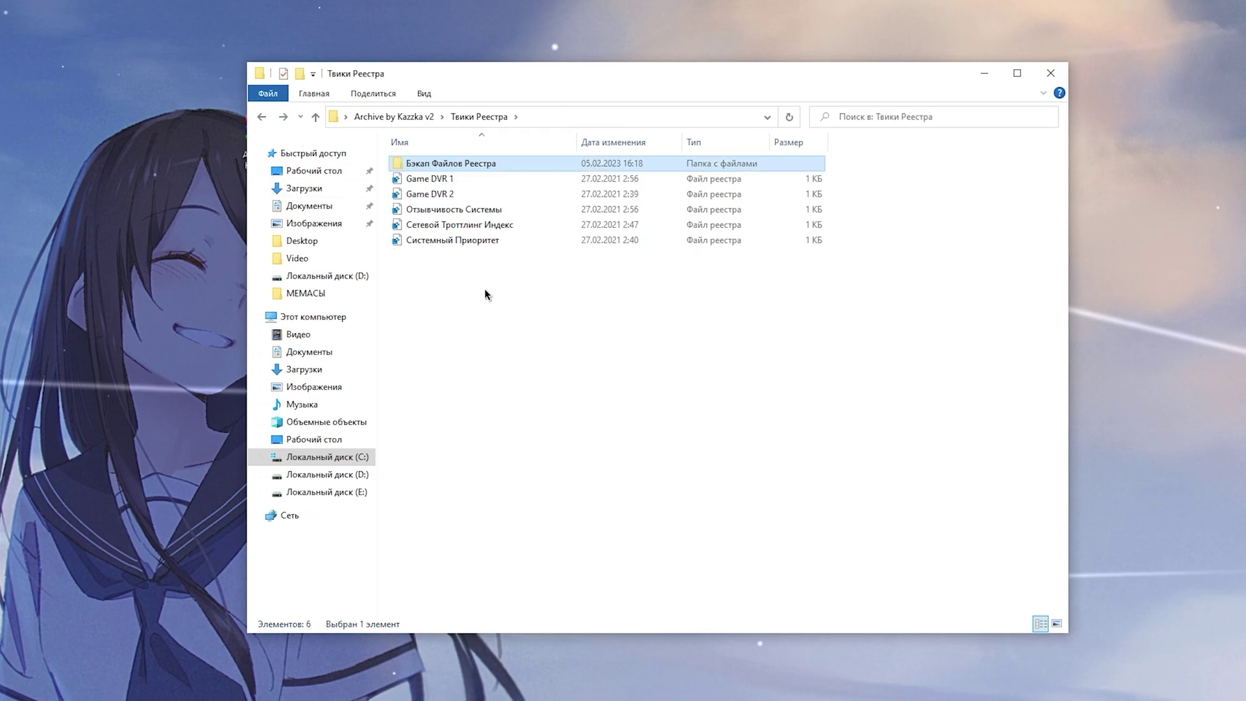
Open the Бэкап Файлов Реестра folder and read the registry backup instructions in the #Красиво расписал text file
key("ctrl+a")
left_click(453, 197)
double_click(450, 166)
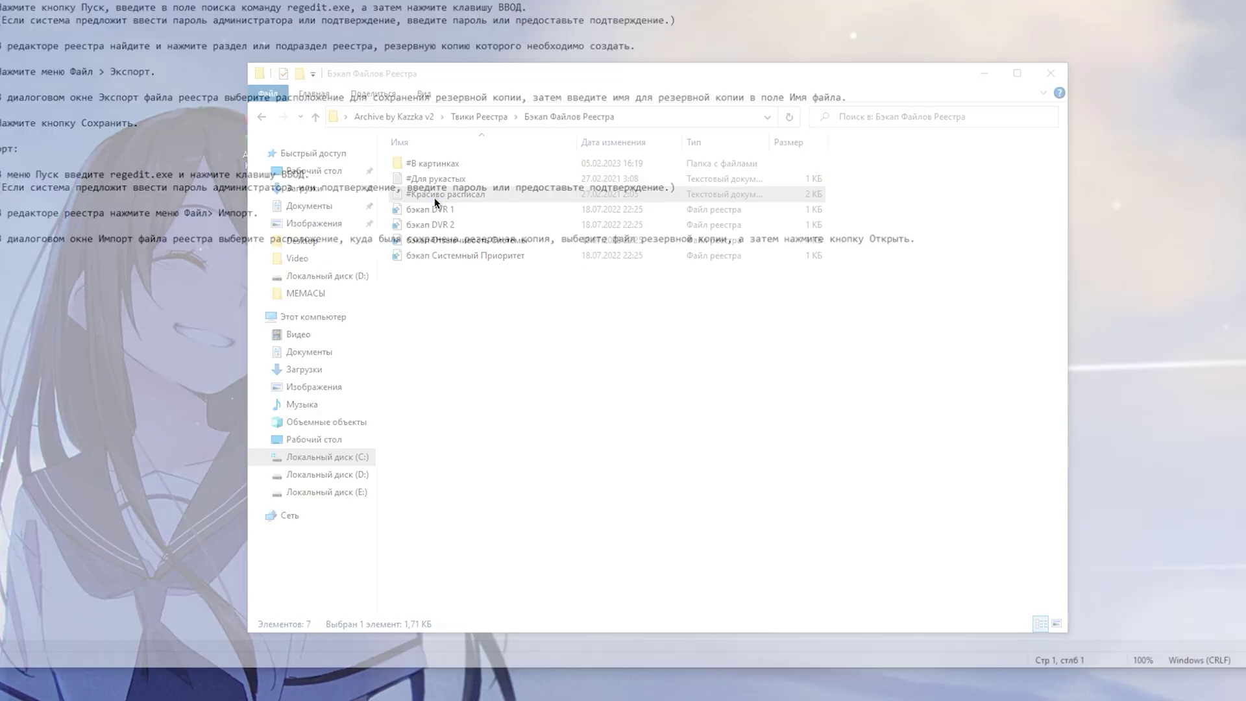
left_click_drag(917, 240, 3, 3)
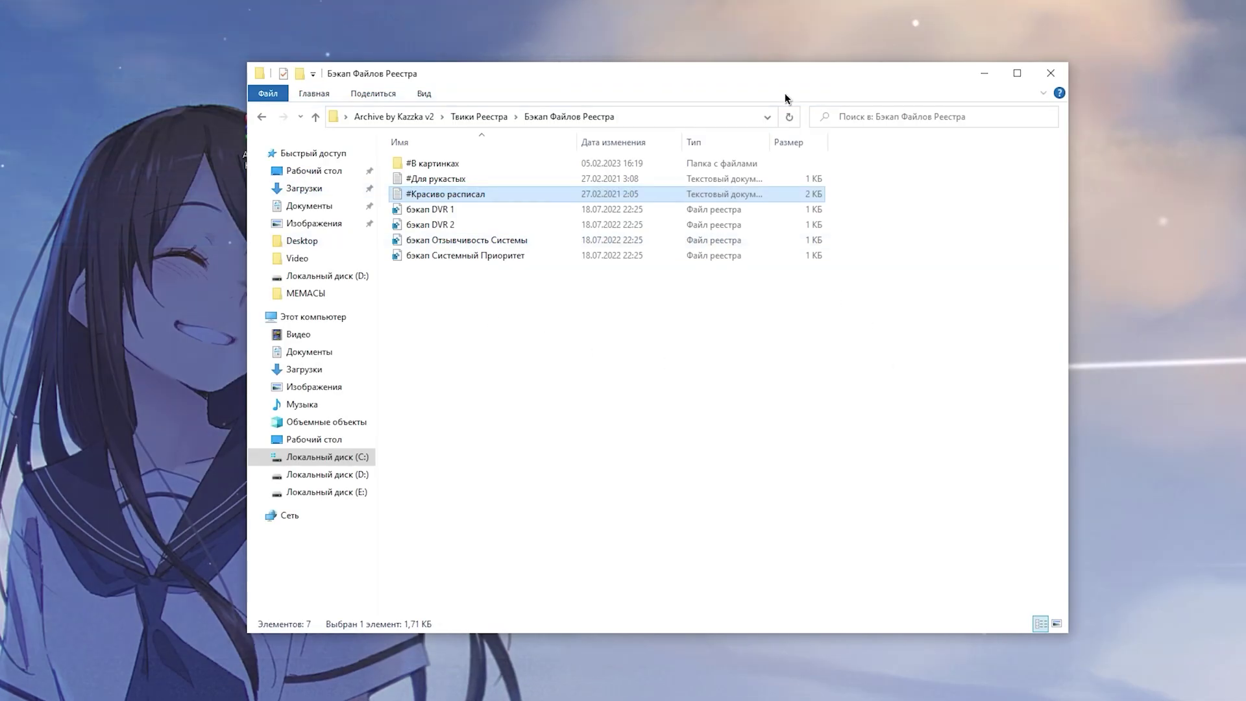
Browse the illustrated registry backup guide in the #В картинках folder, close it and return to Твики Реестра
double_click(451, 165)
left_click(443, 203)
double_click(443, 203)
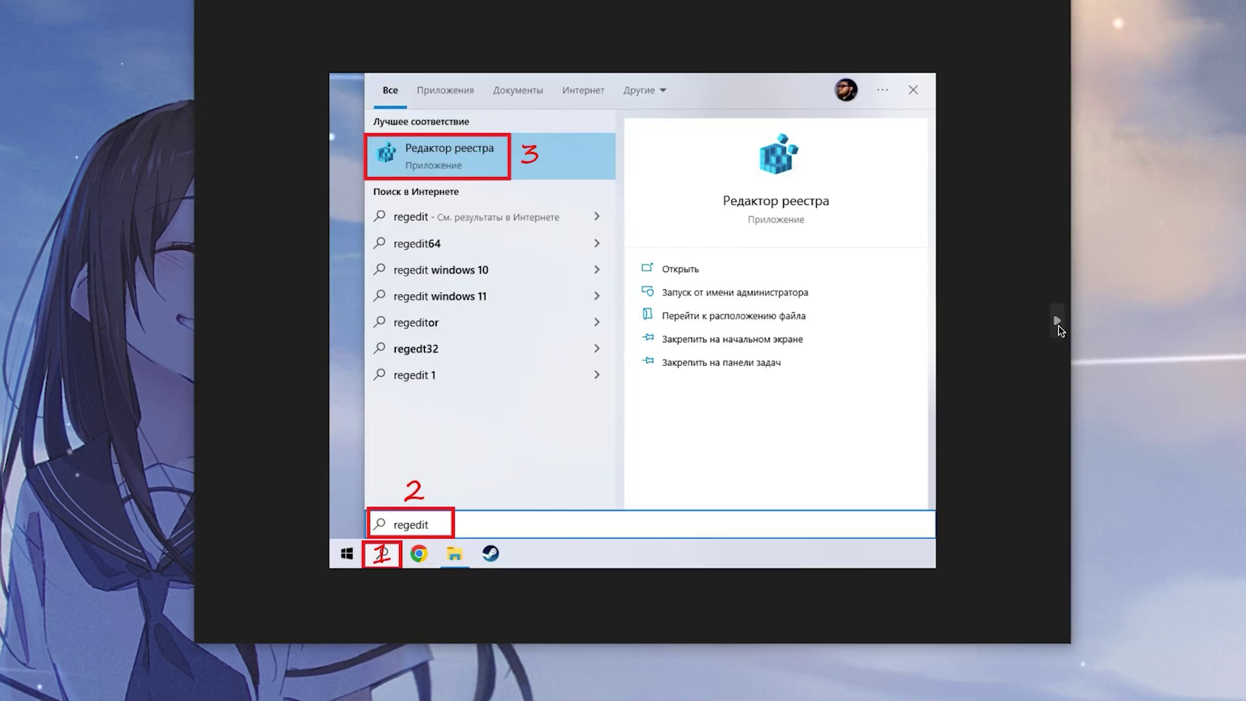
left_click(1056, 320)
left_click(1057, 320)
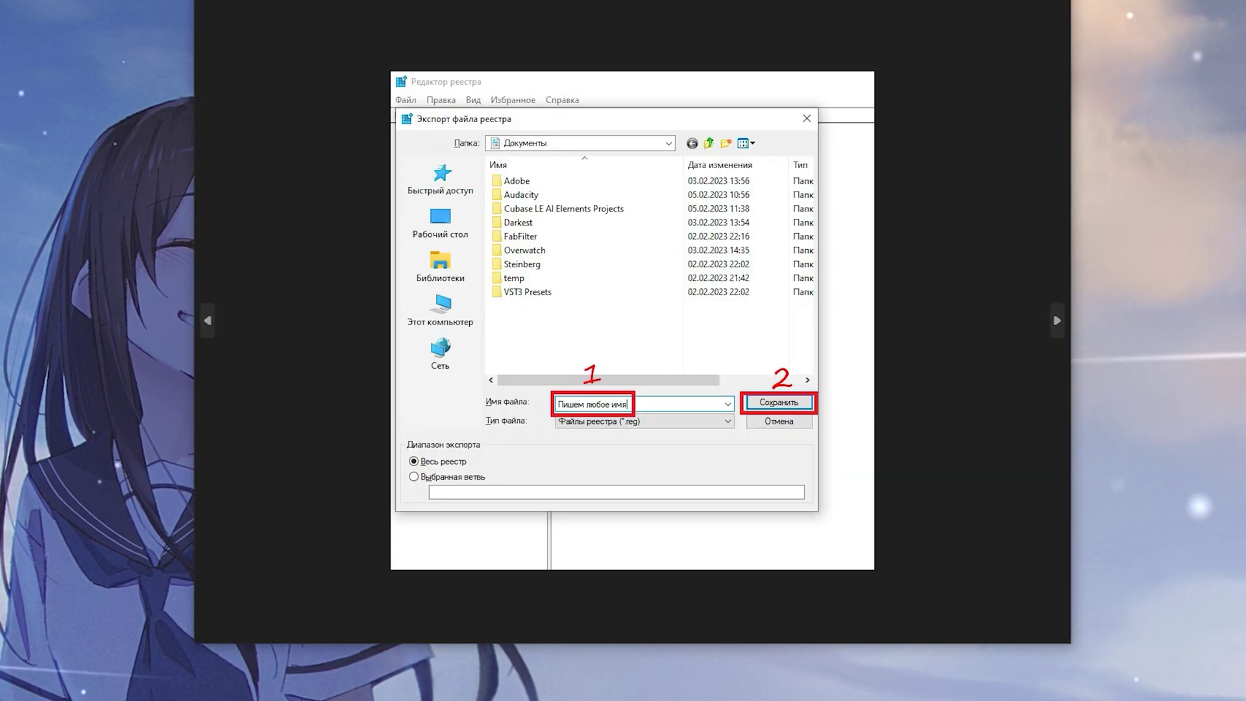
key("alt+F4")
key("alt+Up")
key("alt+Up")
Go through the registry tweak files from Game DVR 1 to Системный Приоритет and check their available file actions
left_click_drag(861, 173, 749, 196)
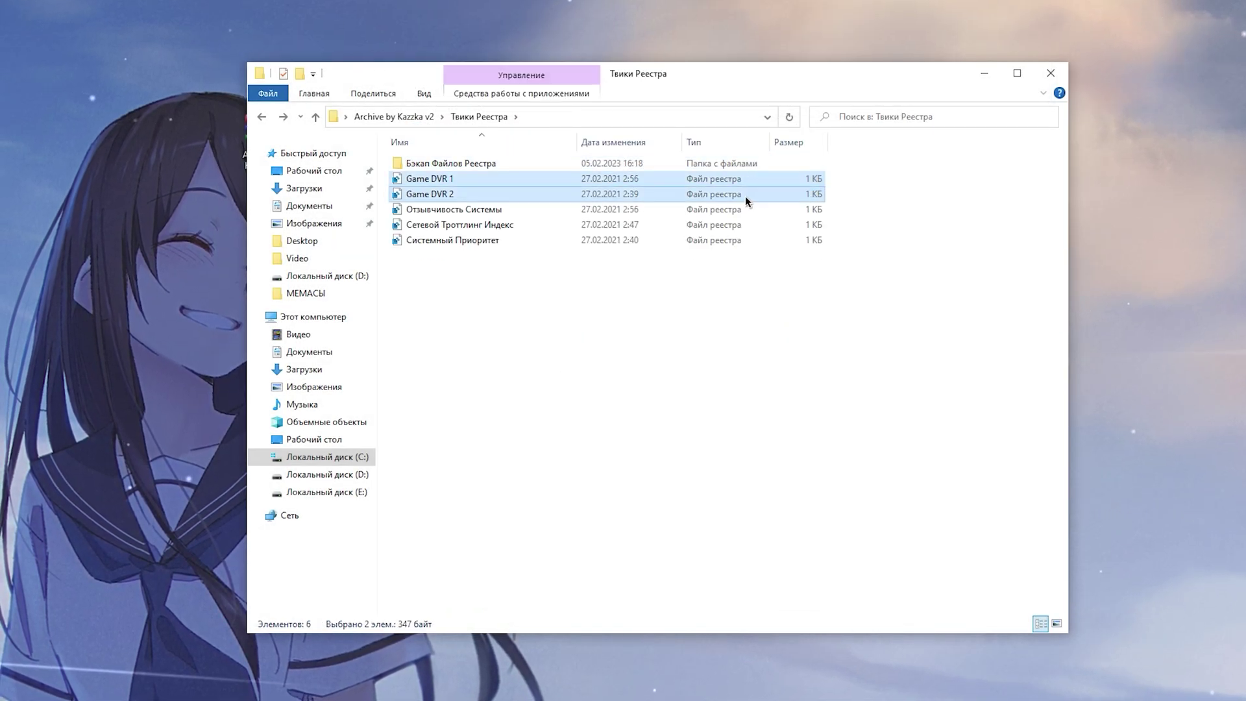
left_click(458, 179)
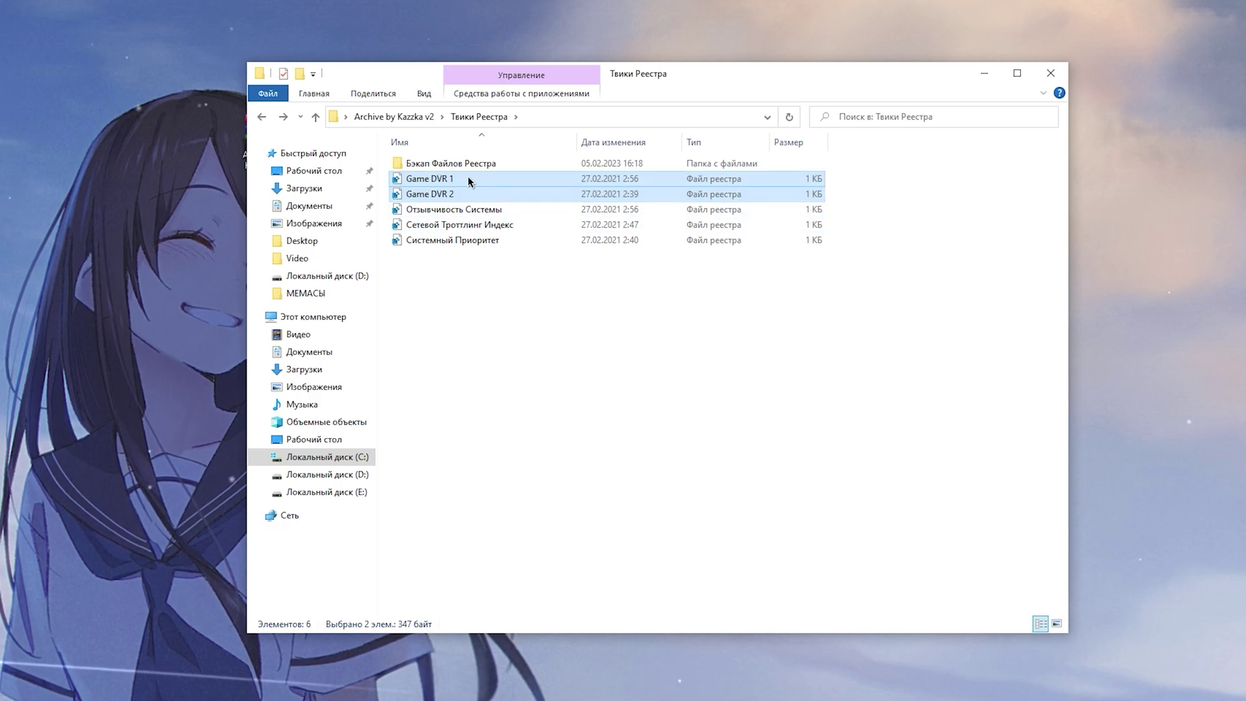
right_click(458, 177)
left_click(431, 193)
right_click(431, 193)
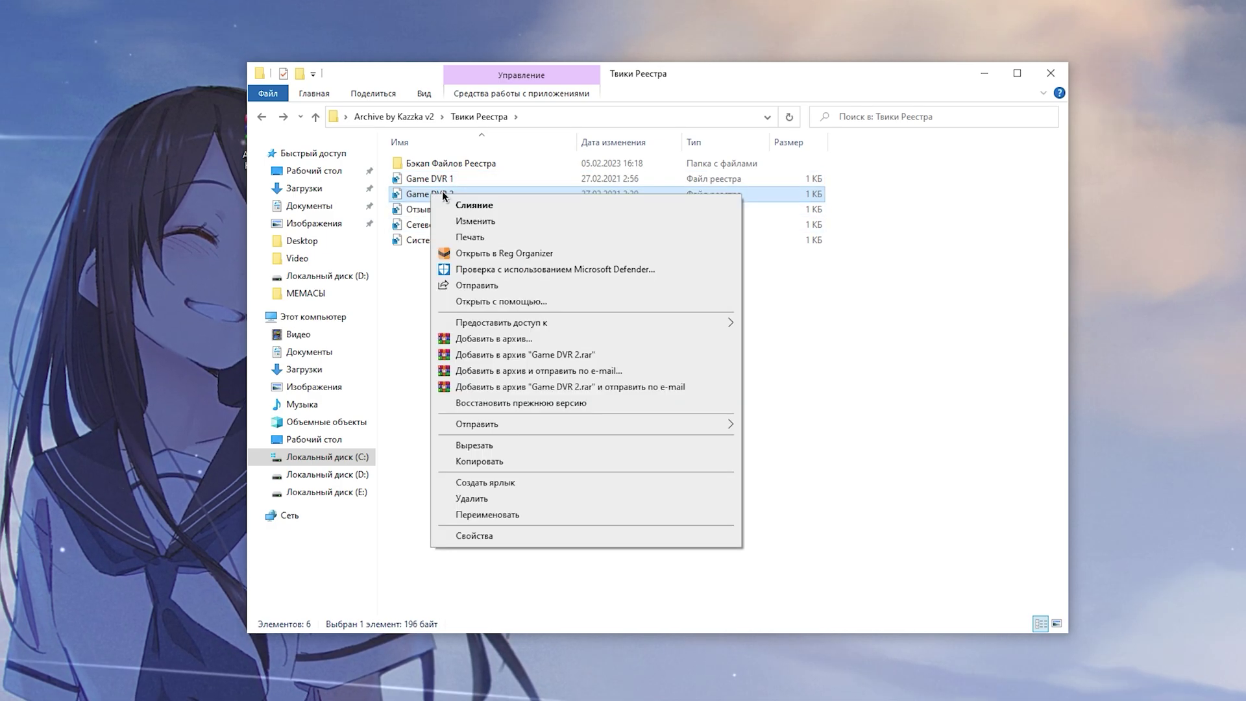
left_click(481, 193)
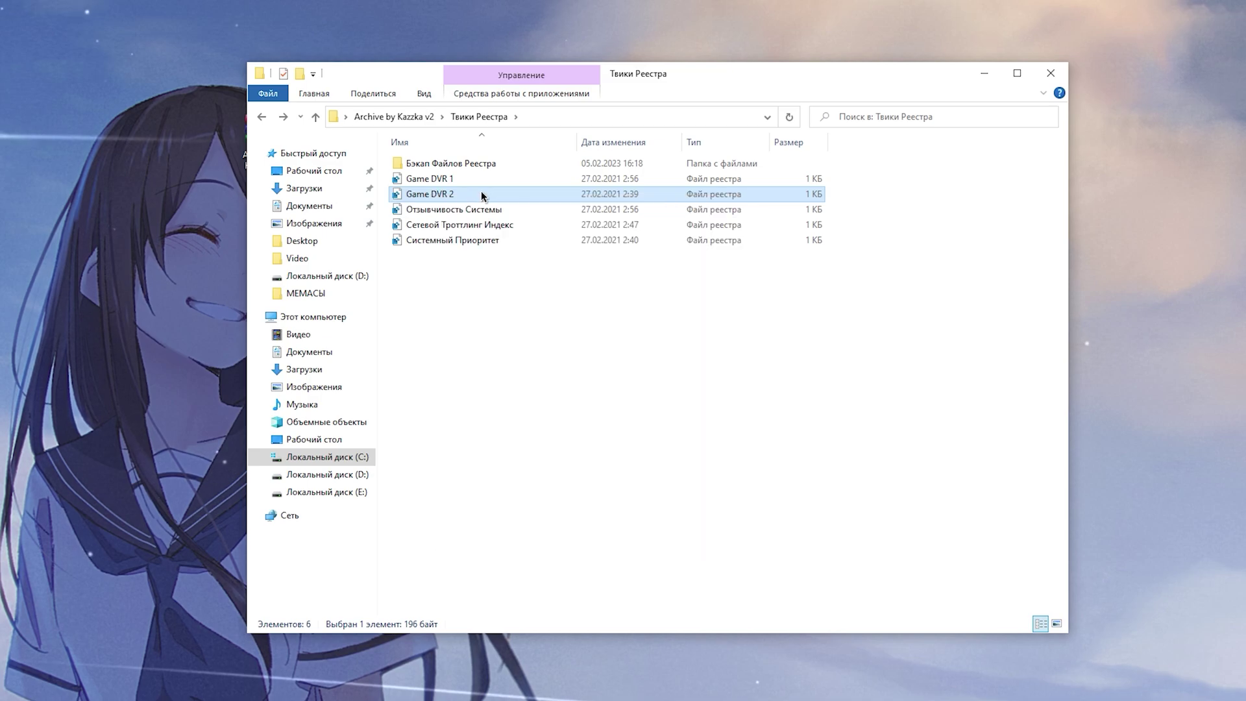
key("Escape")
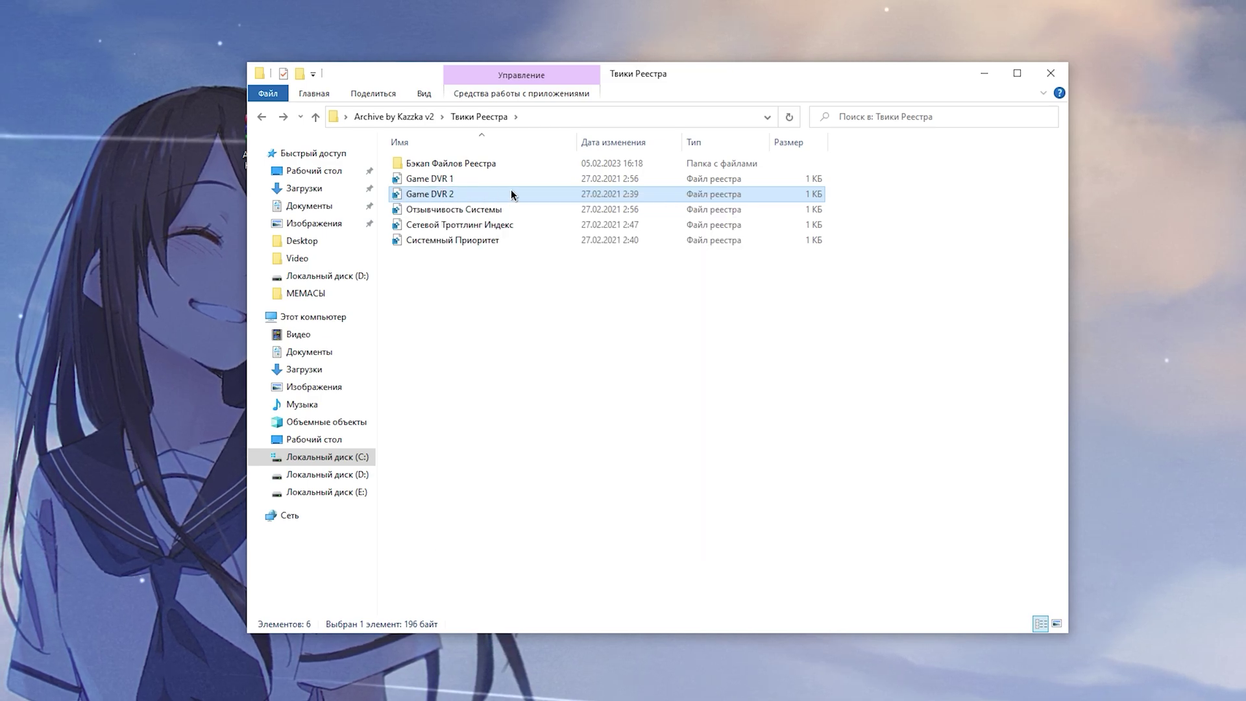
left_click(515, 209)
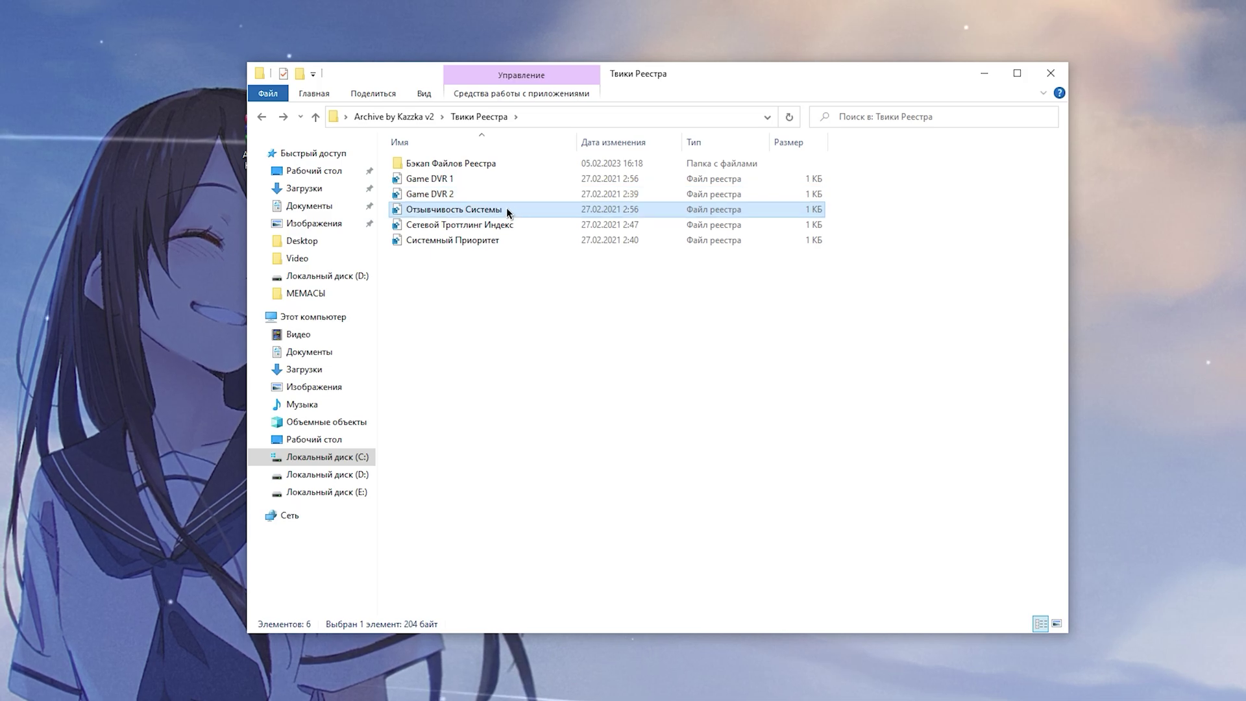
right_click(498, 207)
left_click(453, 229)
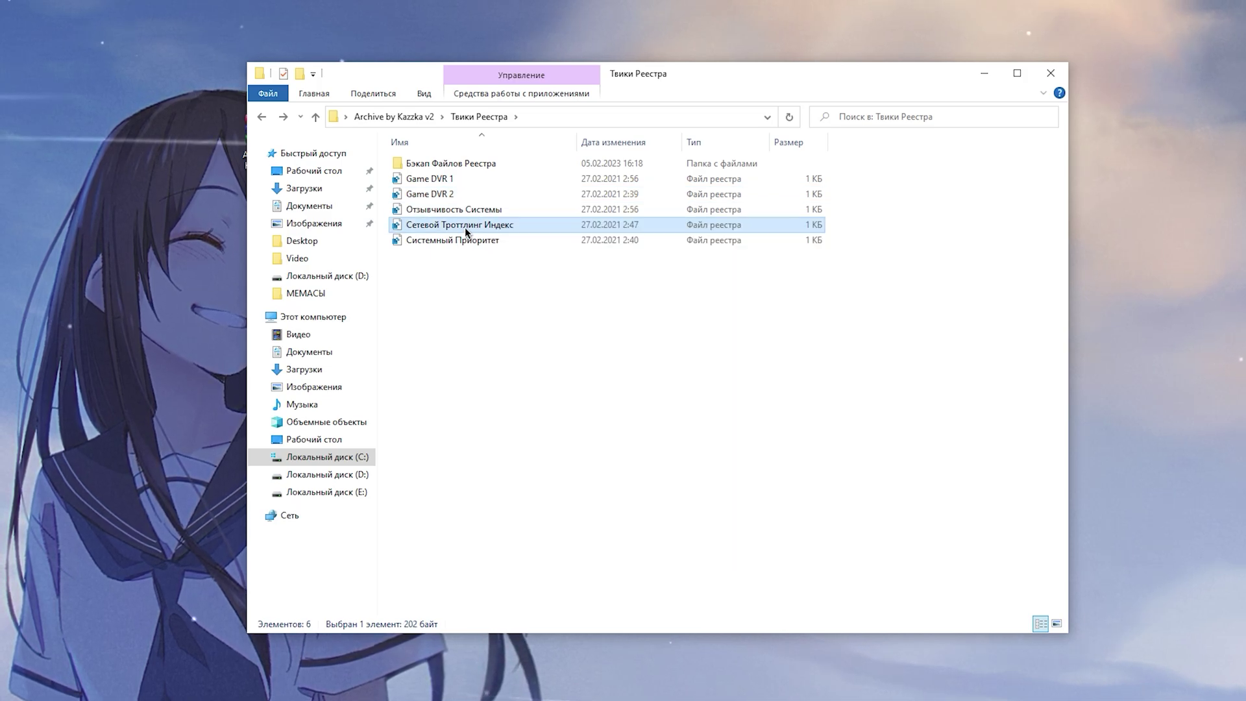
left_click(464, 240)
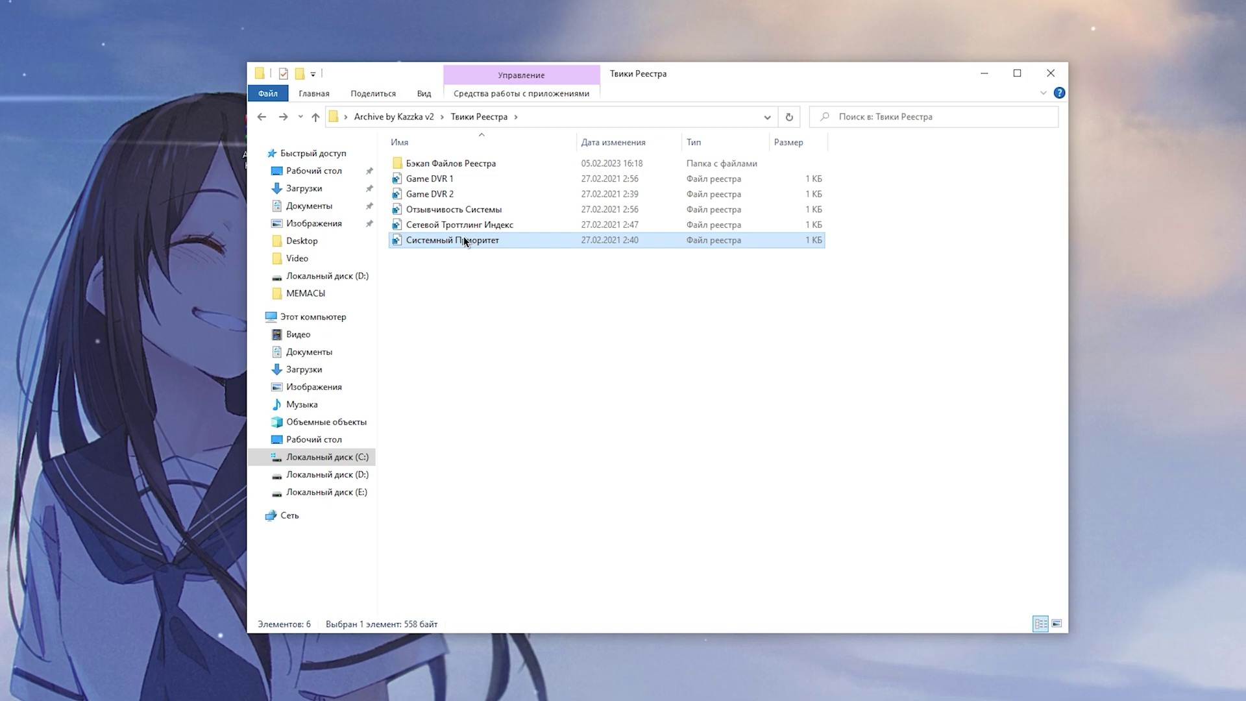
right_click(464, 237)
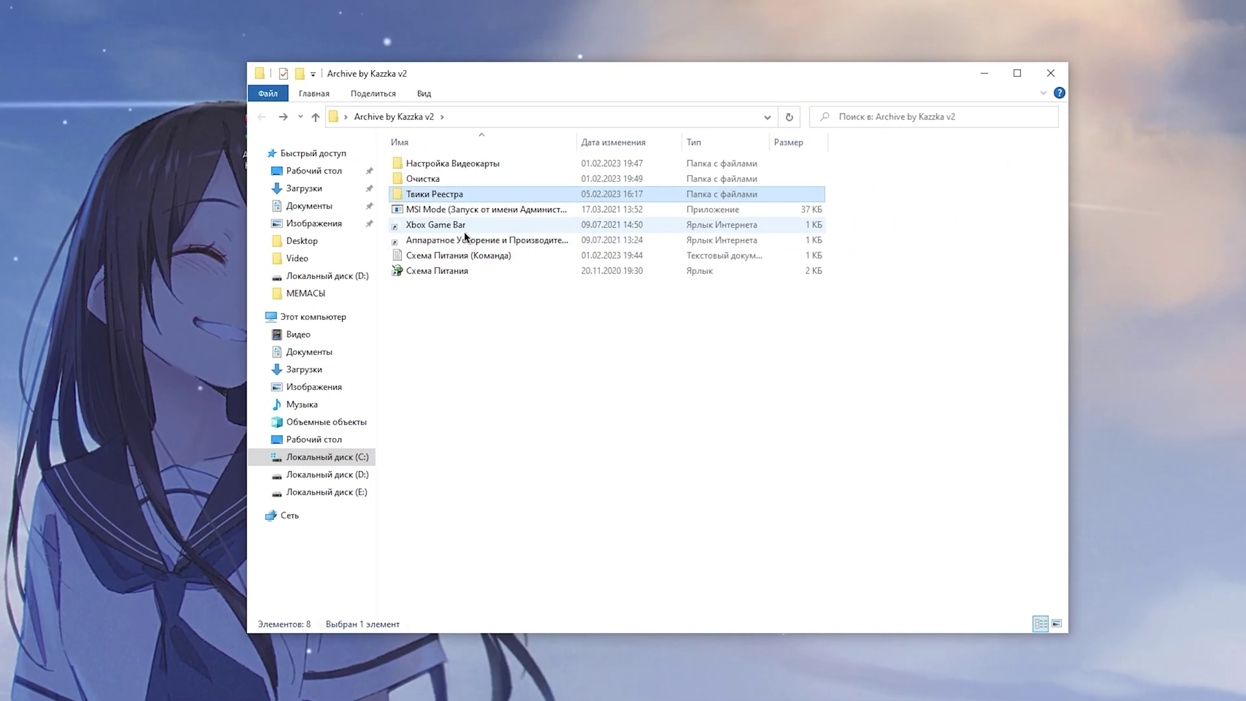
Open the Xbox Game Bar settings from the Archive by Kazzka v2 folder and check the Игровой режим and Записи pages
double_click(464, 228)
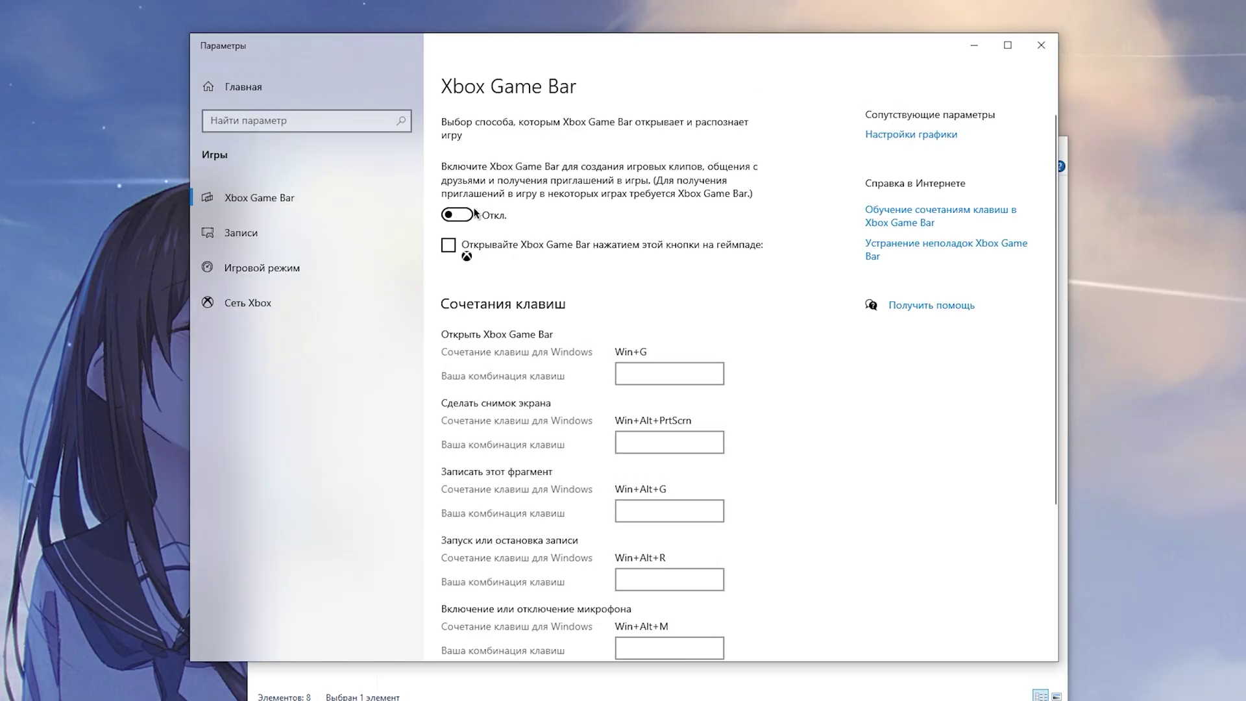
left_click(314, 276)
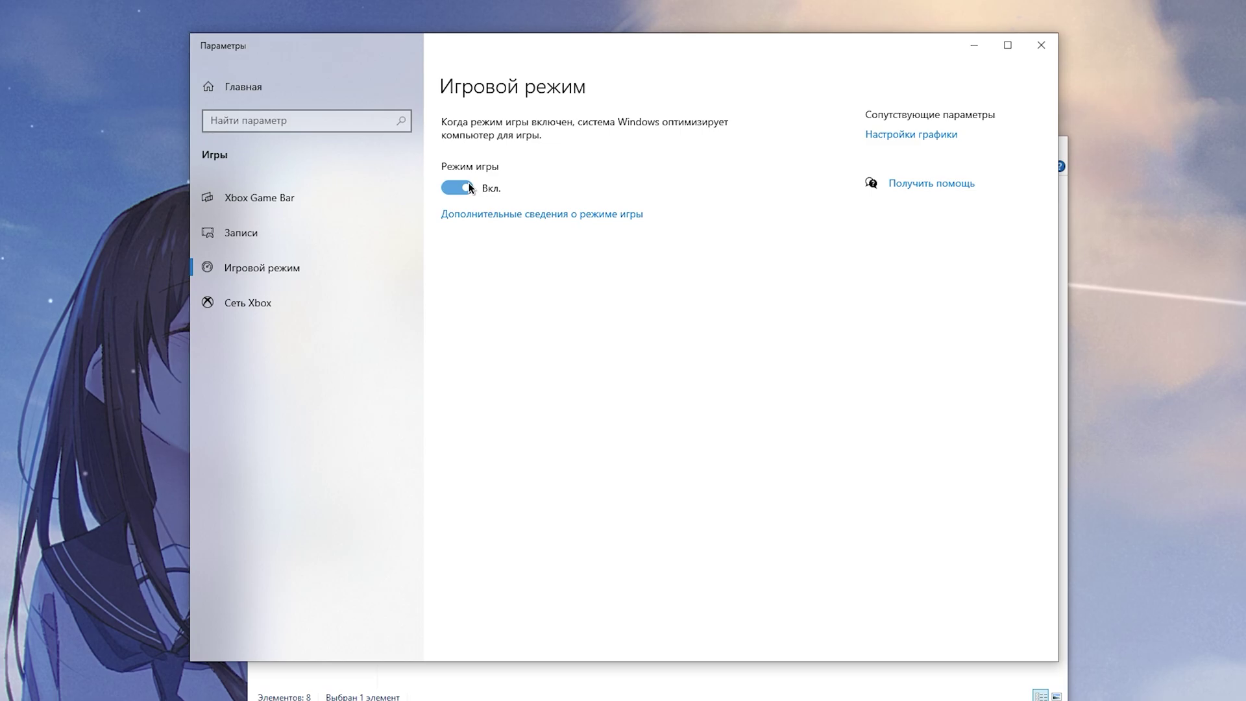
left_click(318, 241)
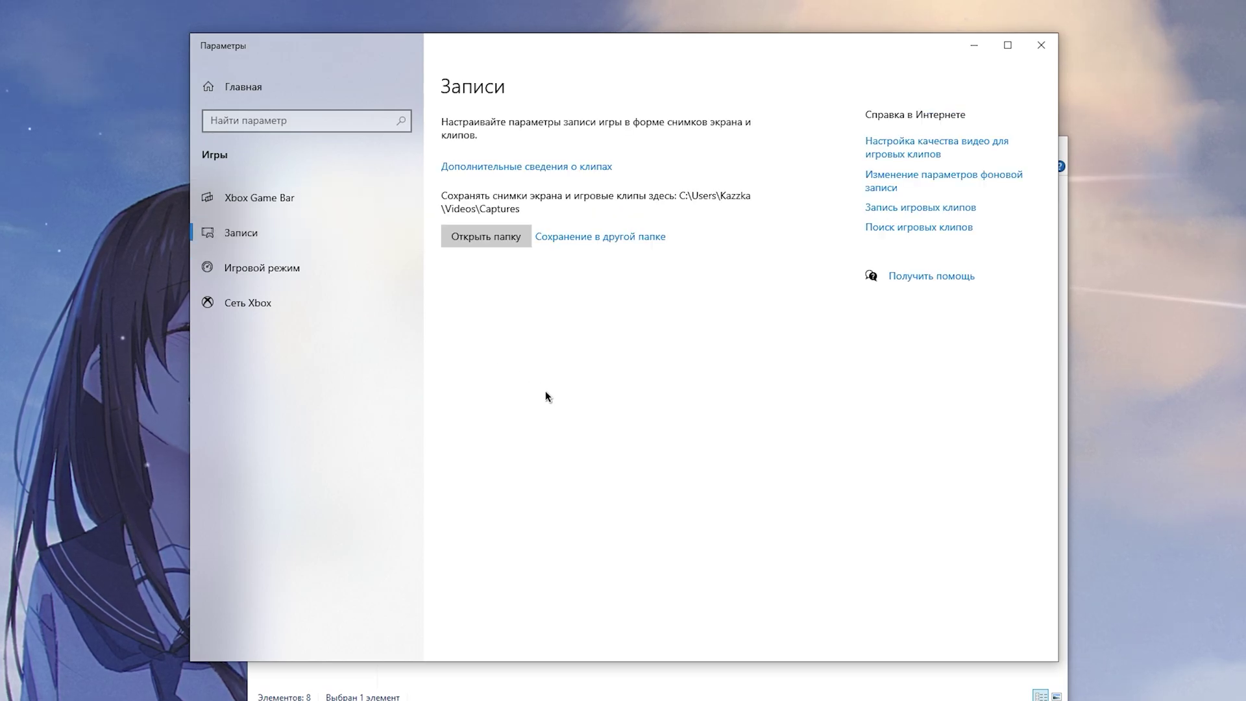
Open the Фоновые приложения page in the Windows privacy settings and allow apps to run in the background
left_click(265, 79)
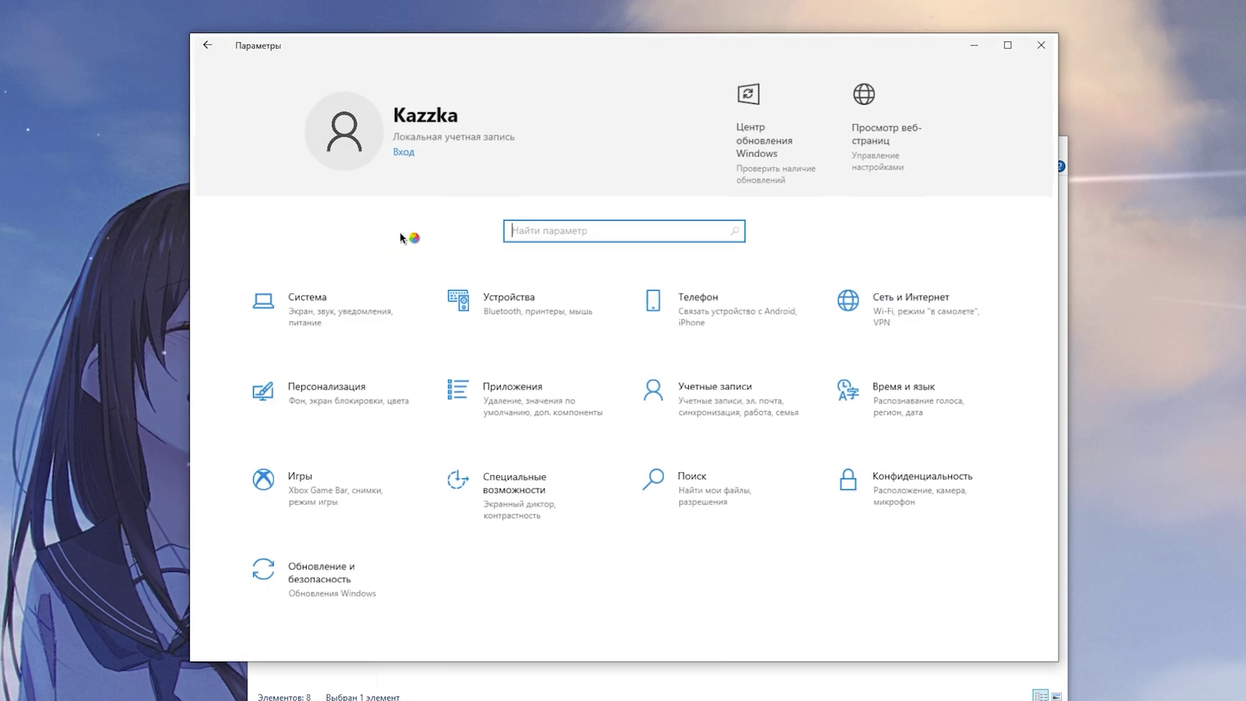
left_click(918, 497)
scroll(302, 324, "down", 10)
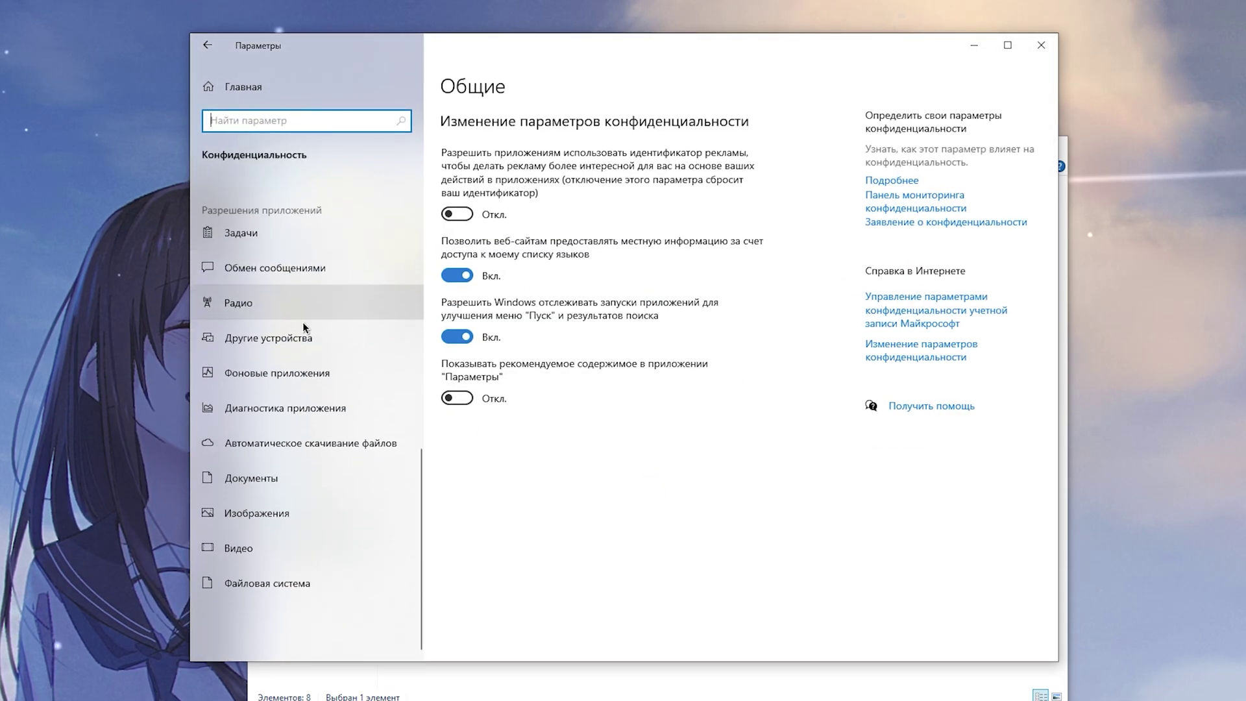
left_click(281, 374)
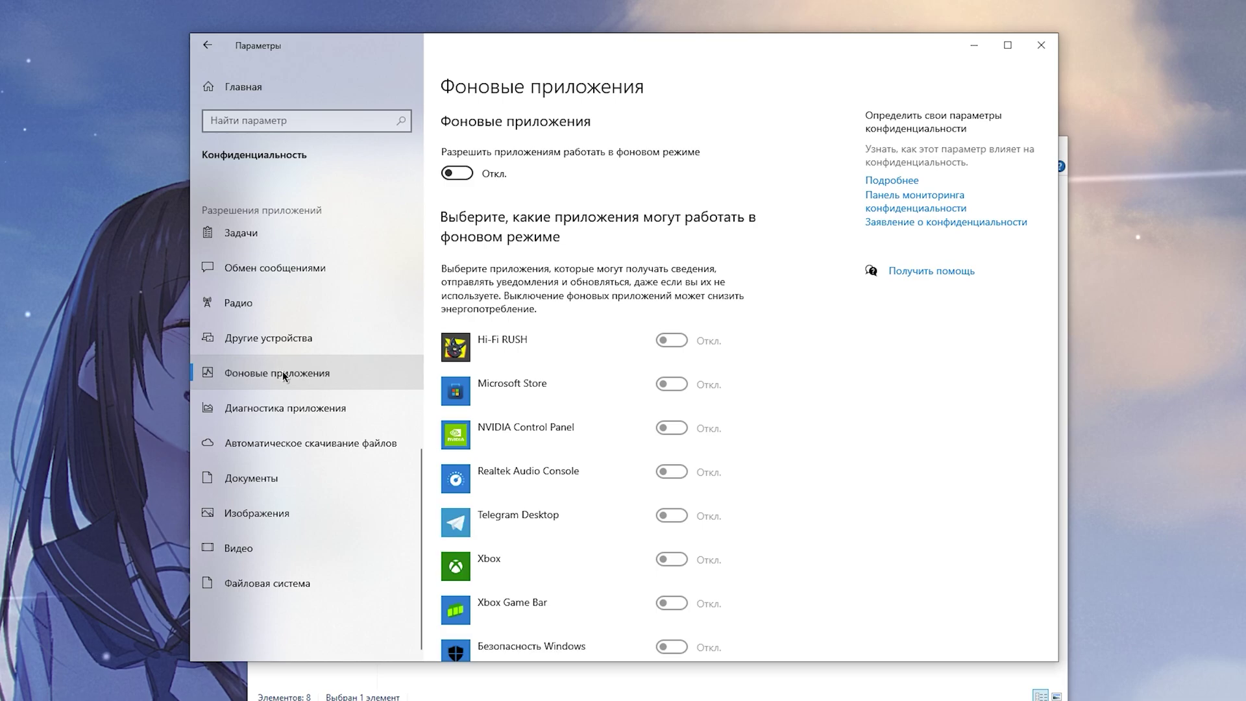
left_click(458, 173)
left_click(462, 175)
scroll(609, 388, "down", 9)
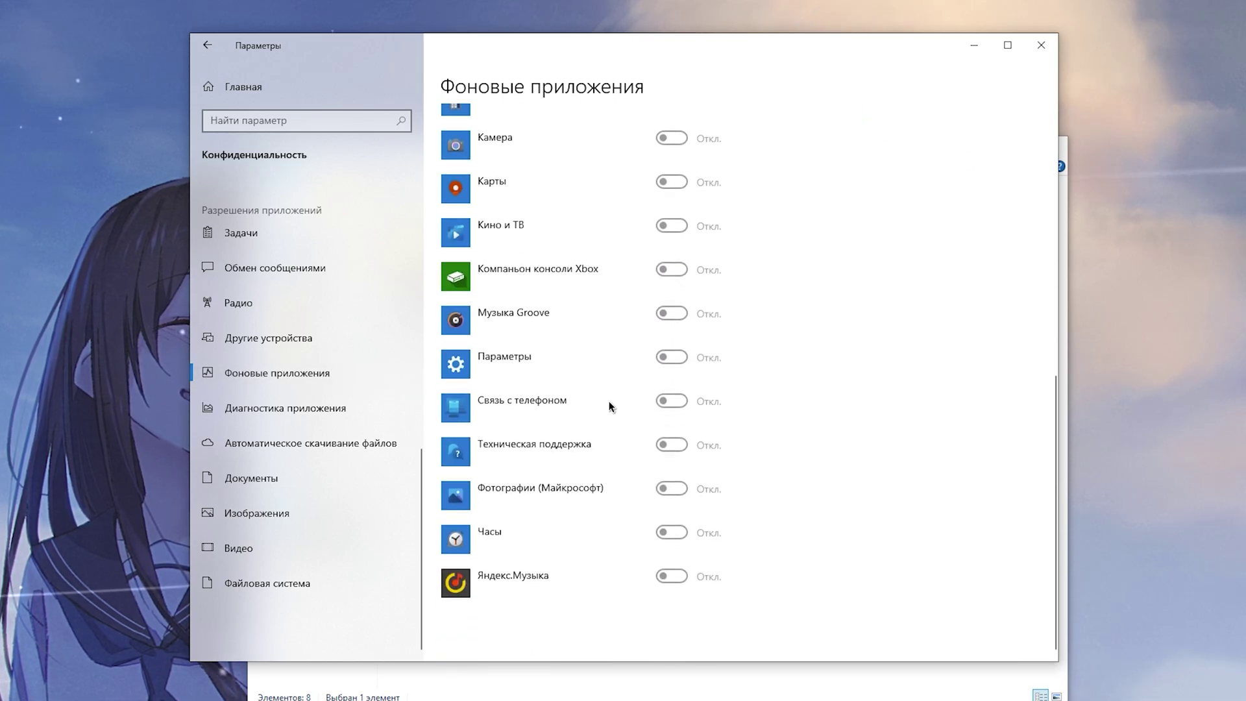
scroll(609, 406, "up", 9)
left_click(468, 170)
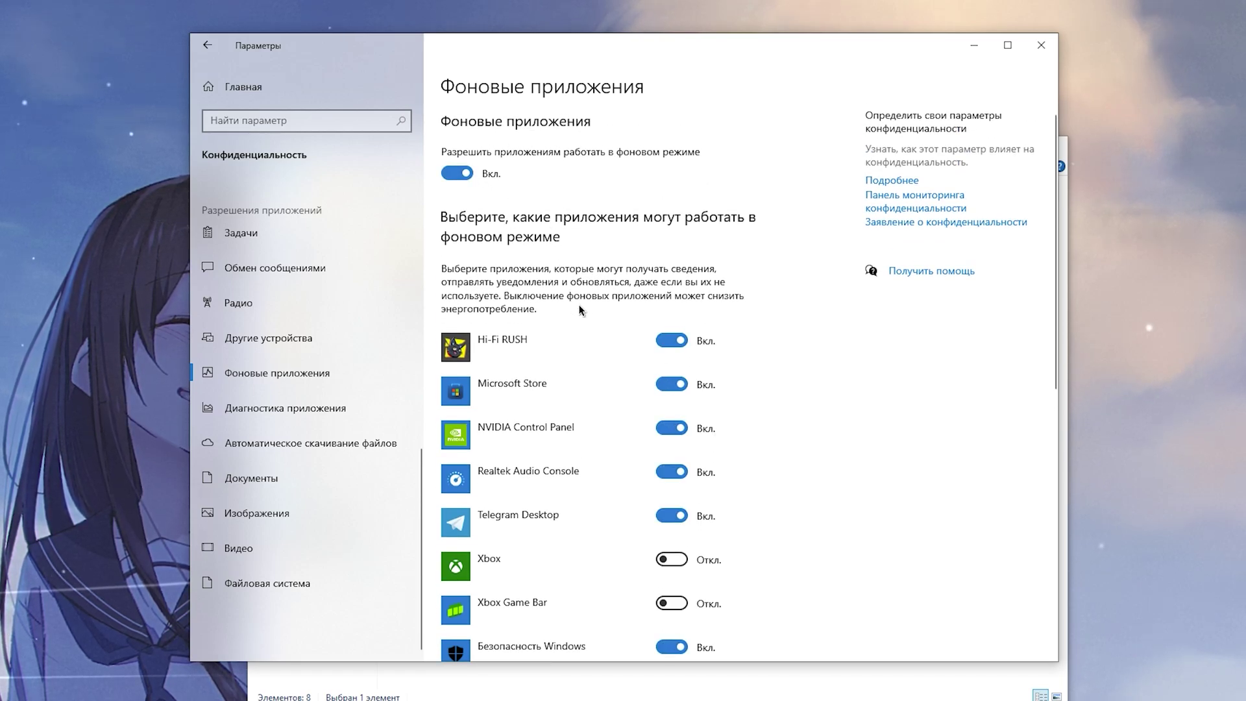
Review the individual background permissions of all apps in the Фоновые приложения list
scroll(579, 309, "down", 5)
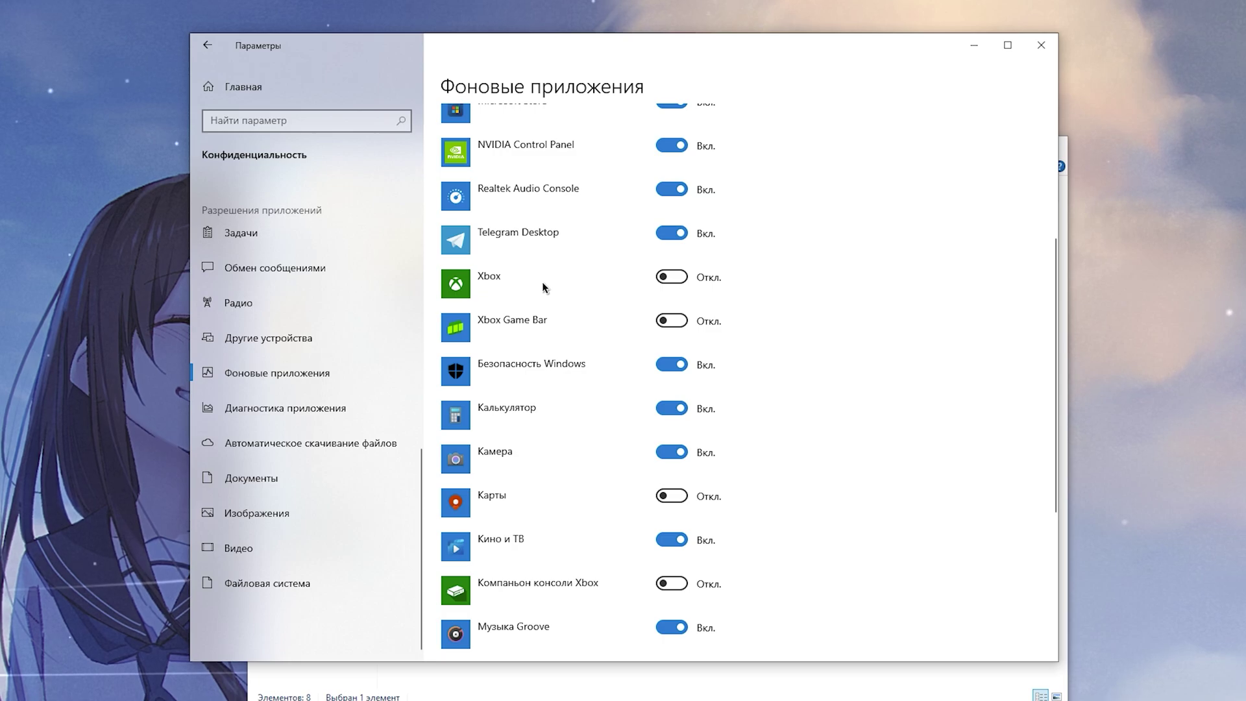
scroll(519, 325, "down", 5)
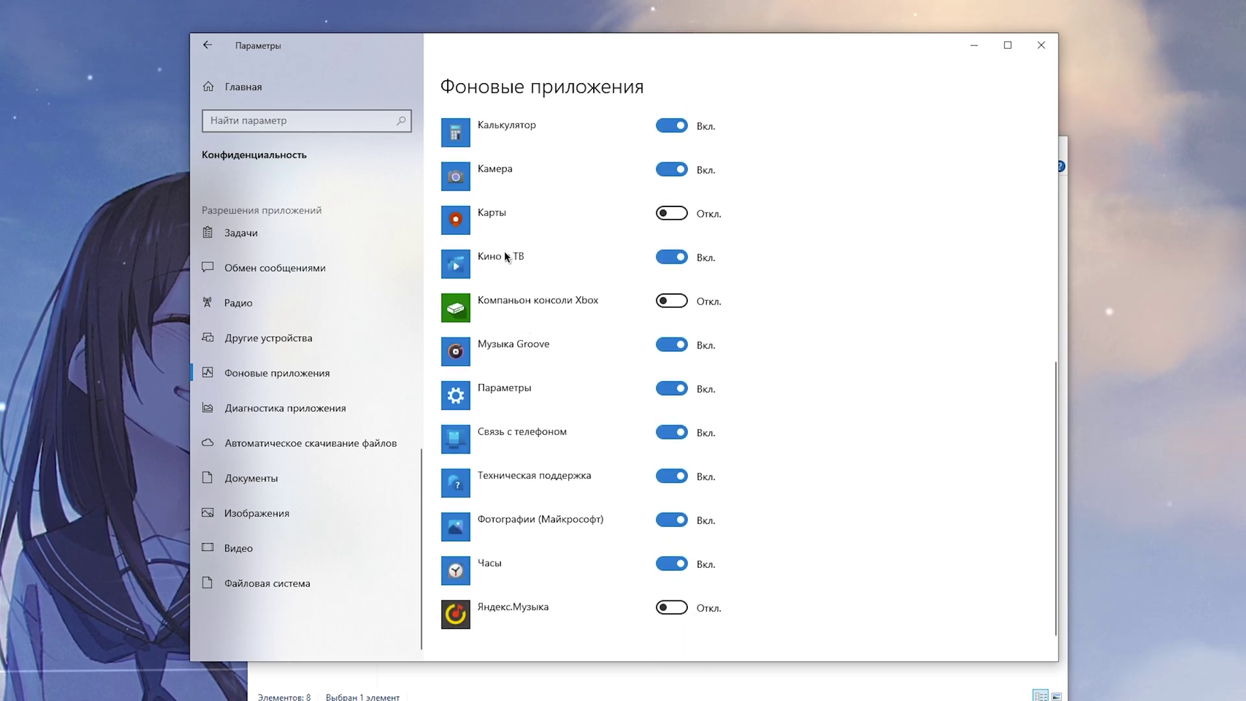
scroll(504, 256, "down", 1)
scroll(572, 331, "up", 7)
scroll(511, 296, "up", 3)
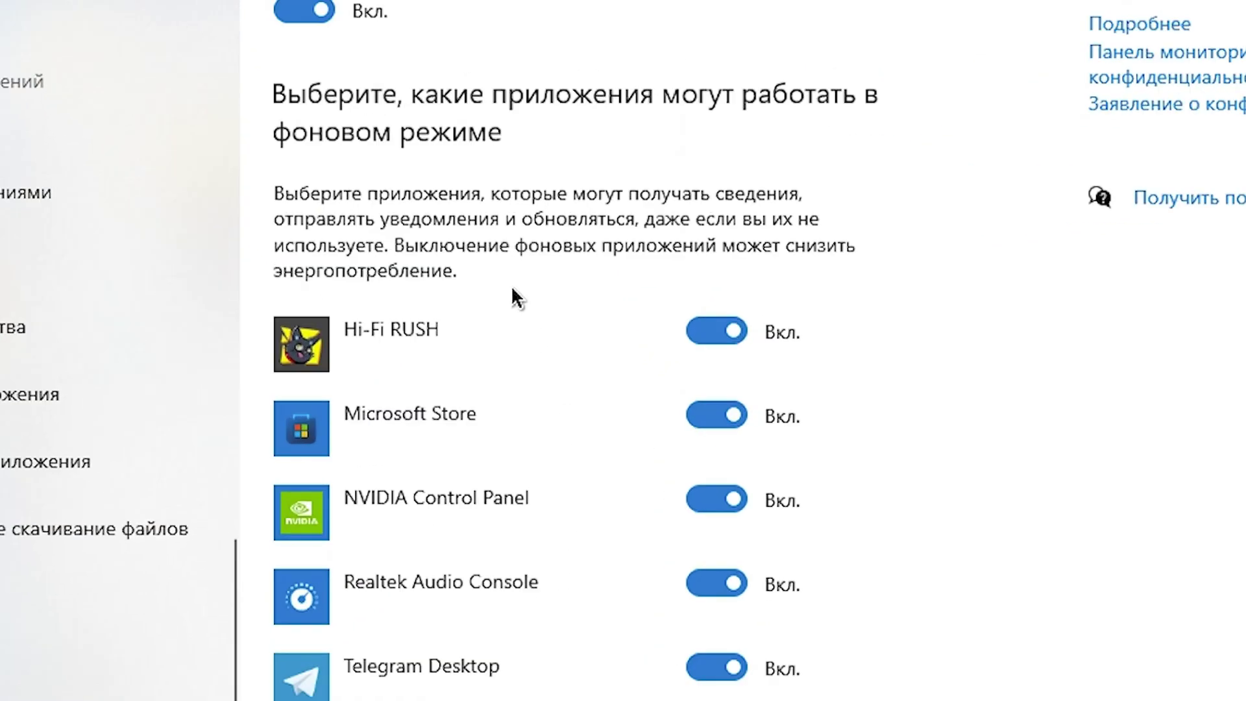